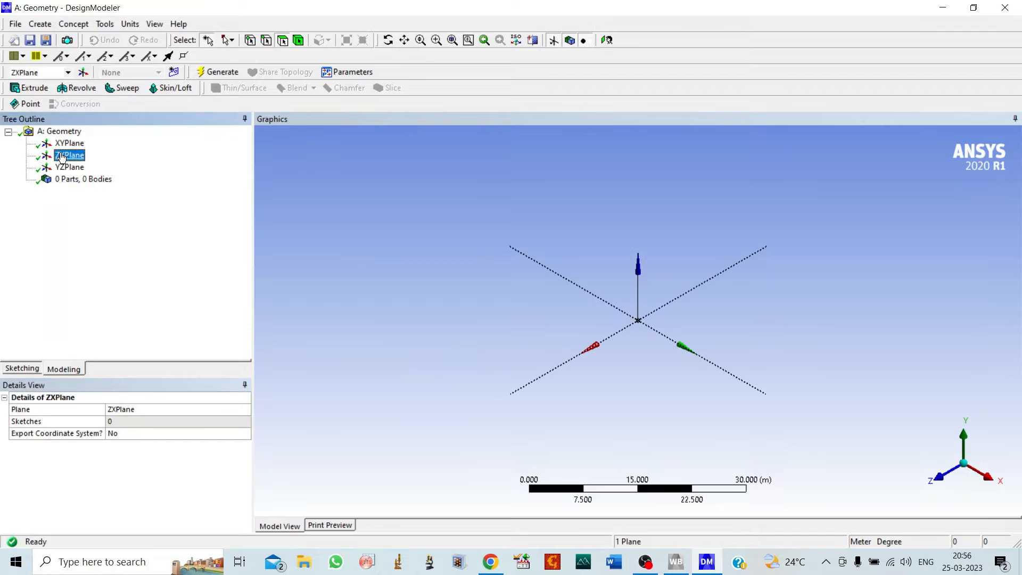
Step: Orient the view to face the ZXPlane and set the length unit to millimetres
left_click(607, 41)
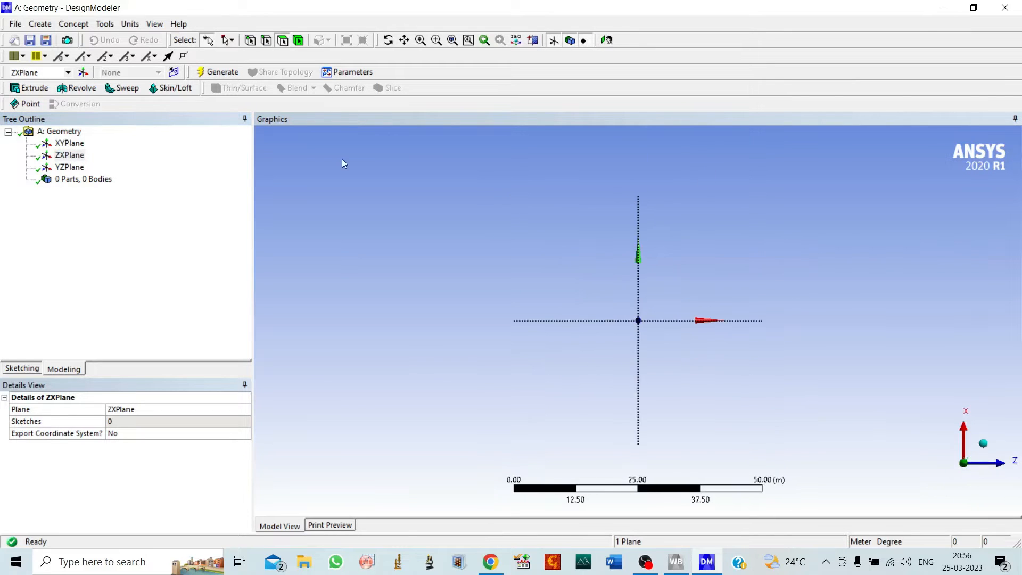
left_click(128, 24)
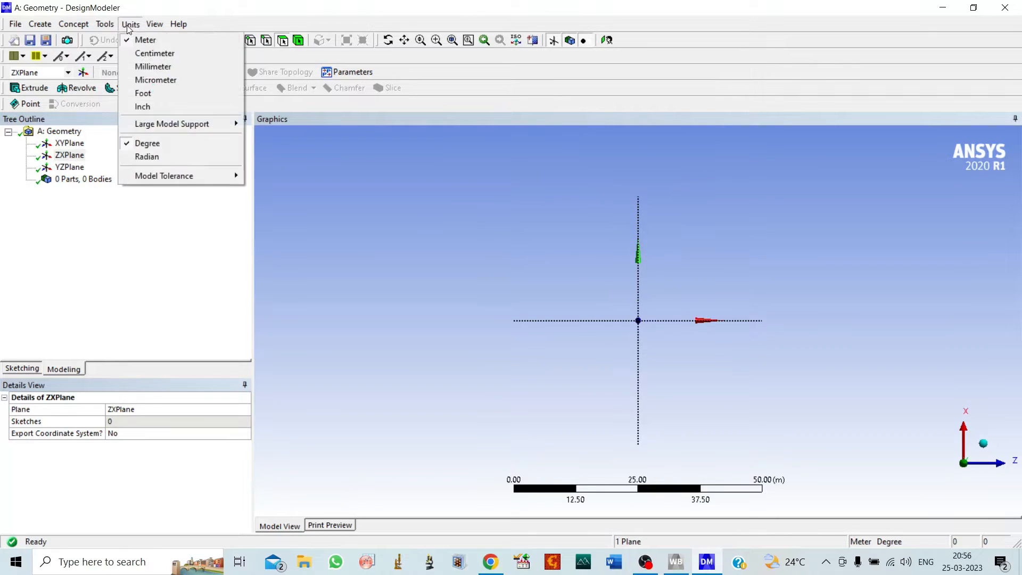
left_click(149, 68)
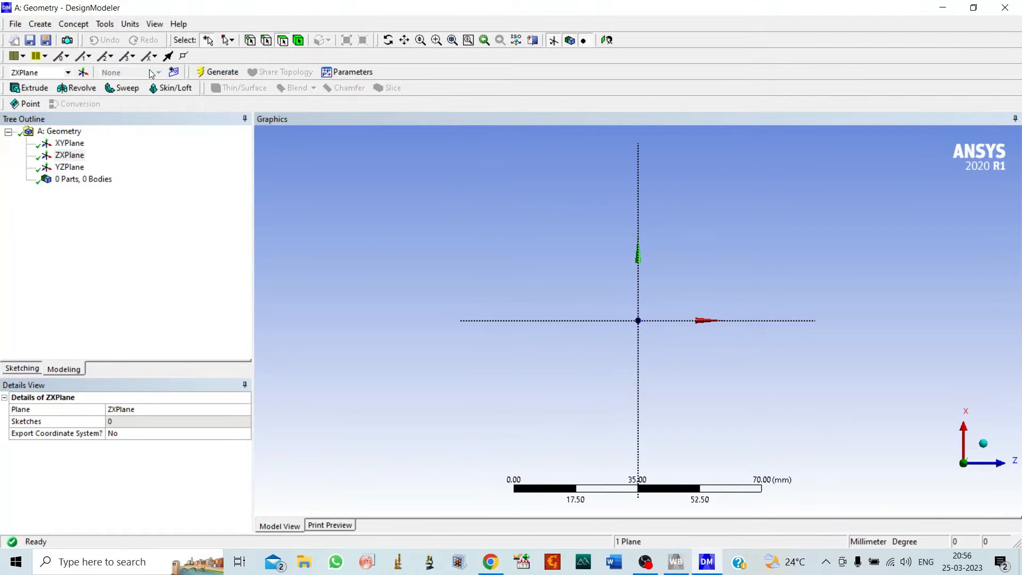
Step: Create a sketch on the ZXPlane and draw a line about 58 mm long from the origin along the plane's horizontal axis
left_click(68, 156)
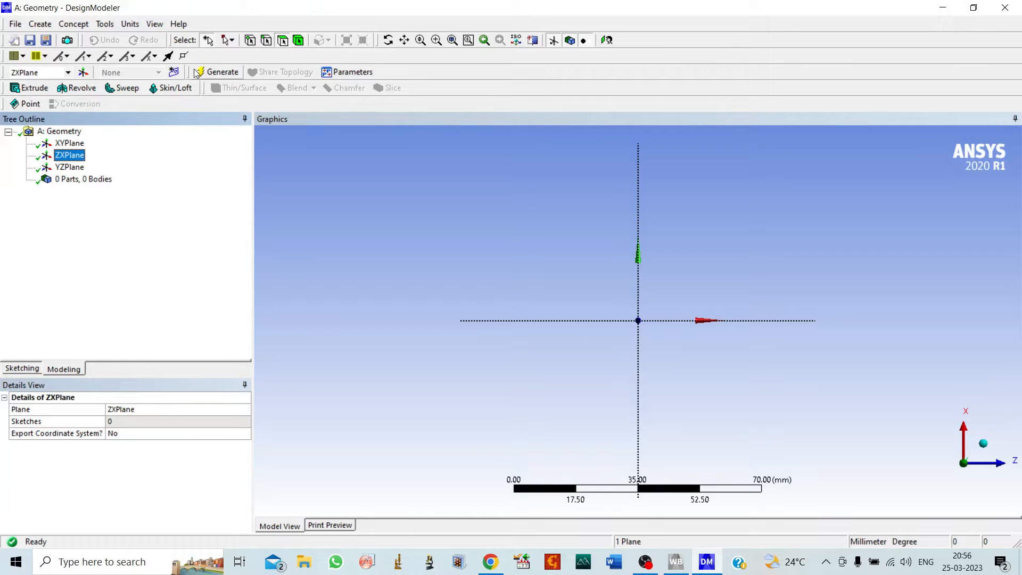
left_click(174, 73)
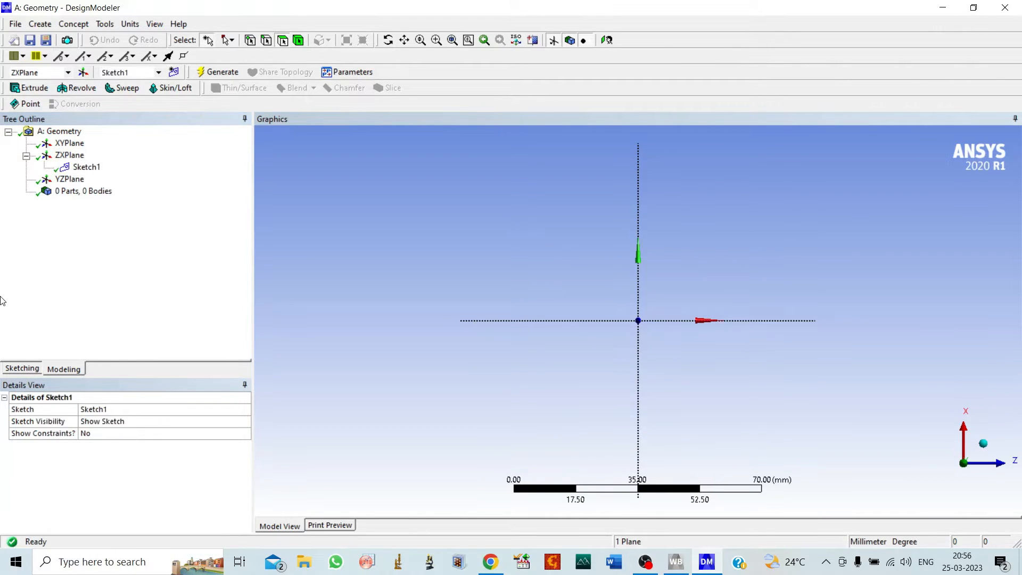
left_click(16, 370)
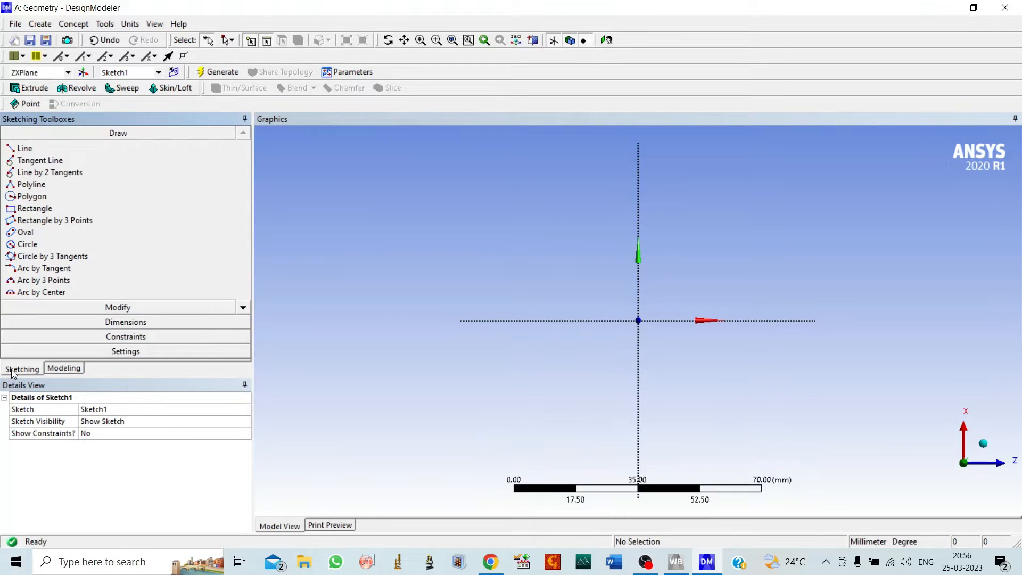
left_click(28, 150)
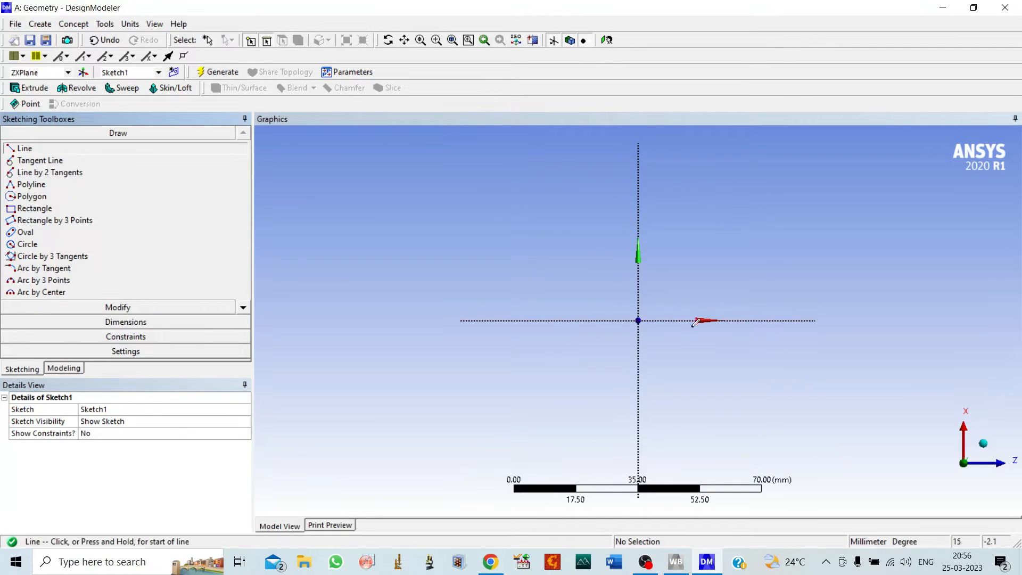
left_click(638, 320)
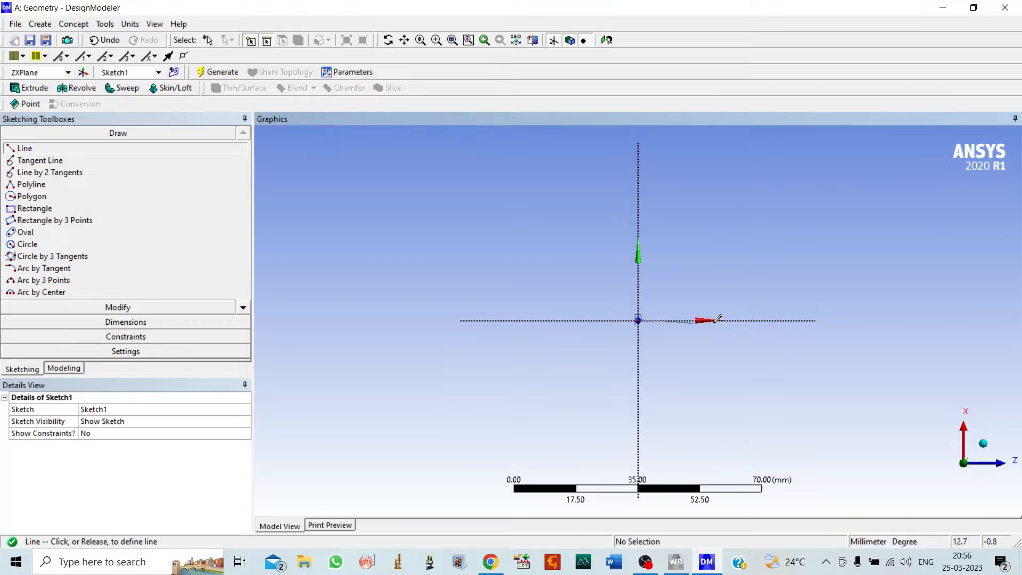
left_click(844, 319)
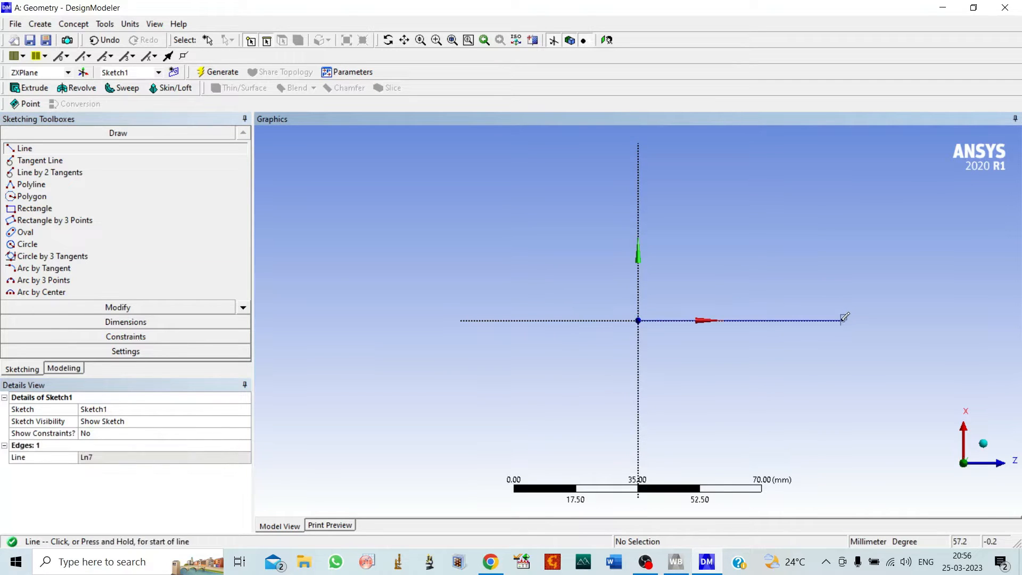
Step: Dimension the horizontal line's length as 150 mm and generate the sketch
left_click(124, 322)
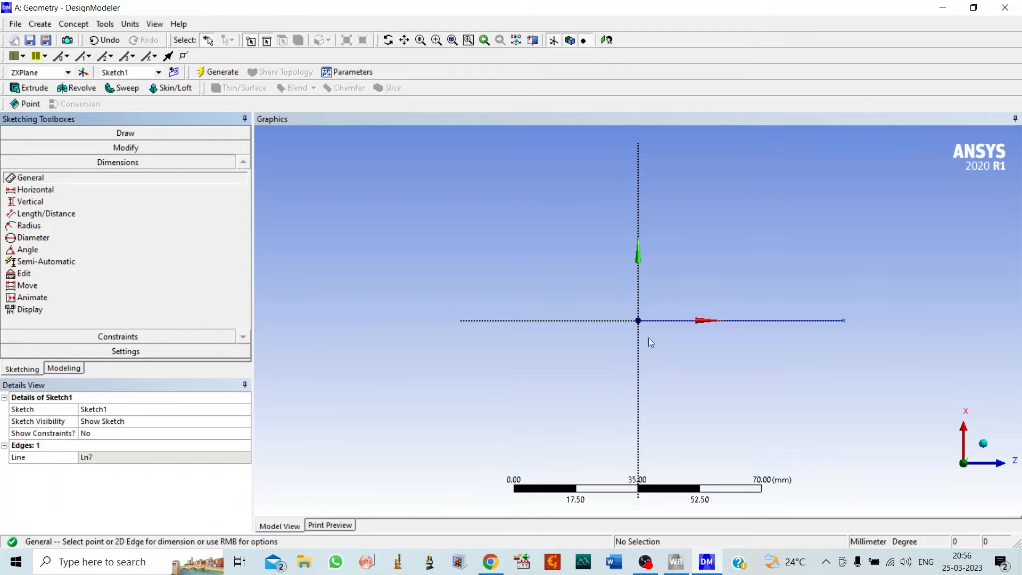
left_click(742, 322)
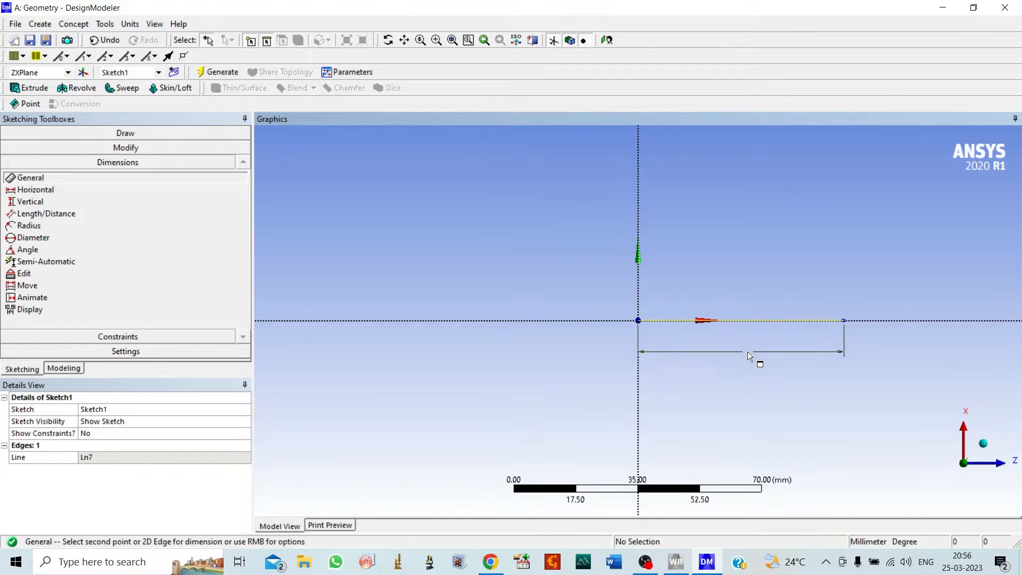
left_click(747, 352)
left_click(88, 457)
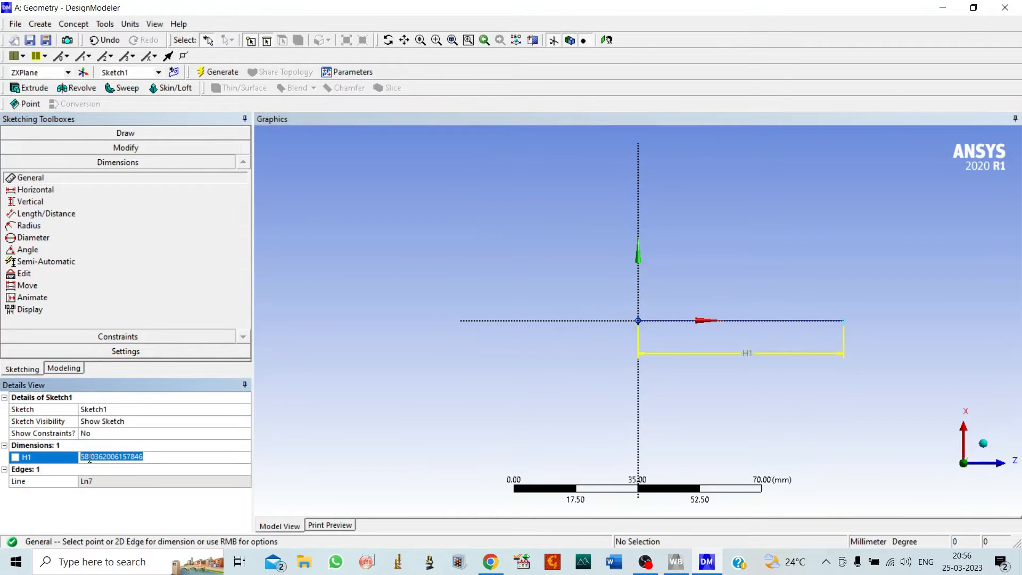
type("150")
key("Return")
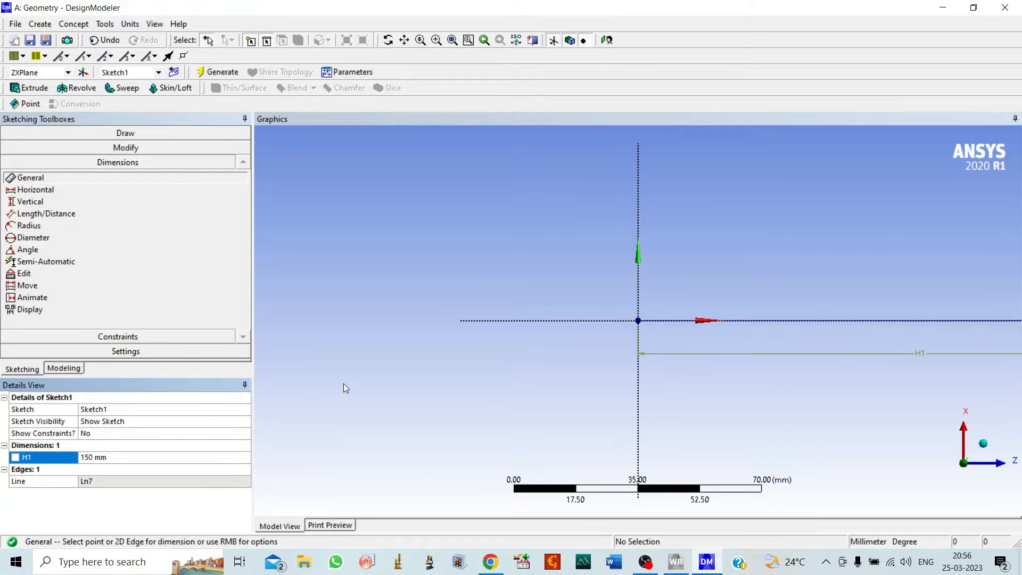
scroll(571, 372, "down", 2)
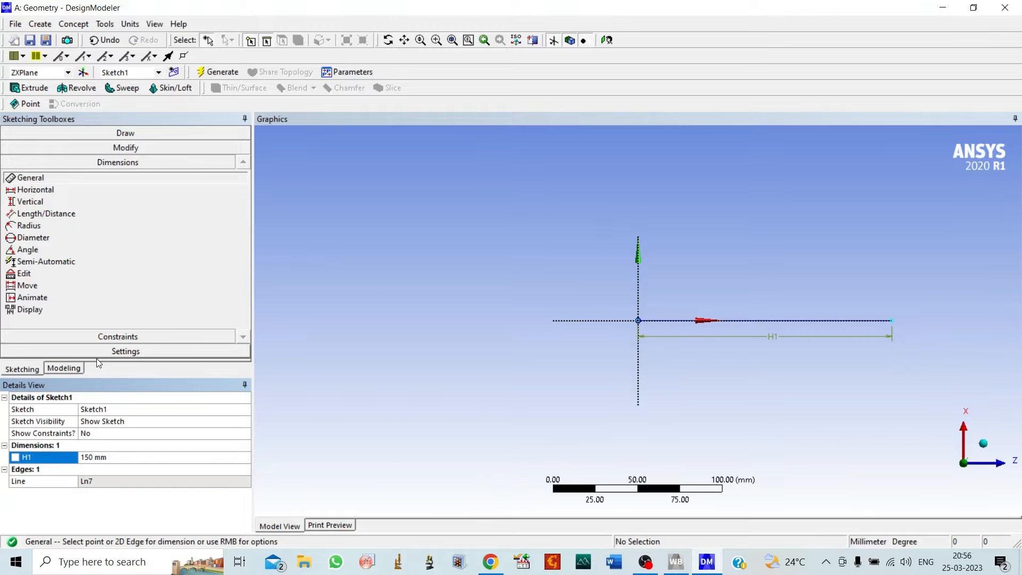
left_click(73, 368)
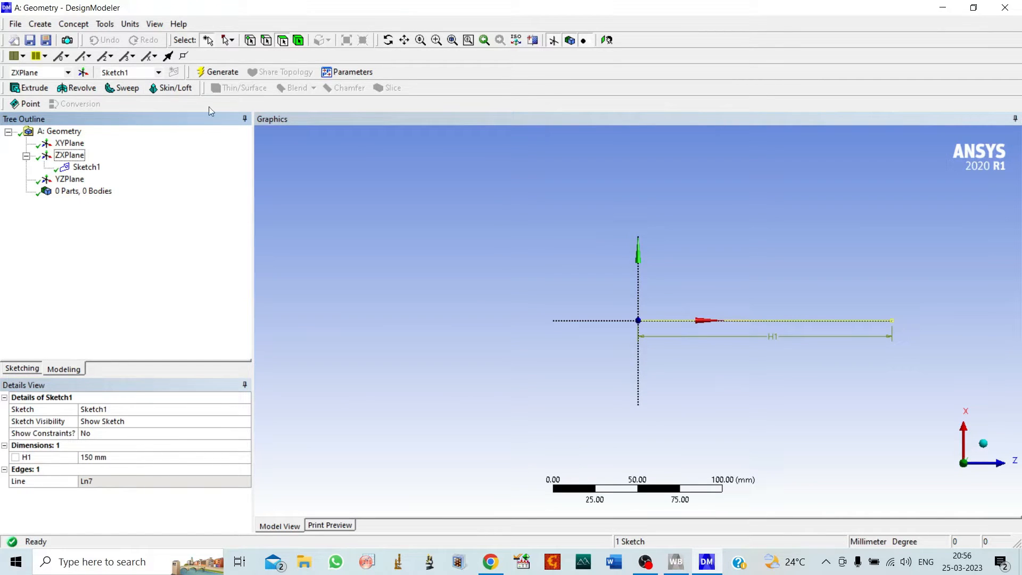
left_click(233, 77)
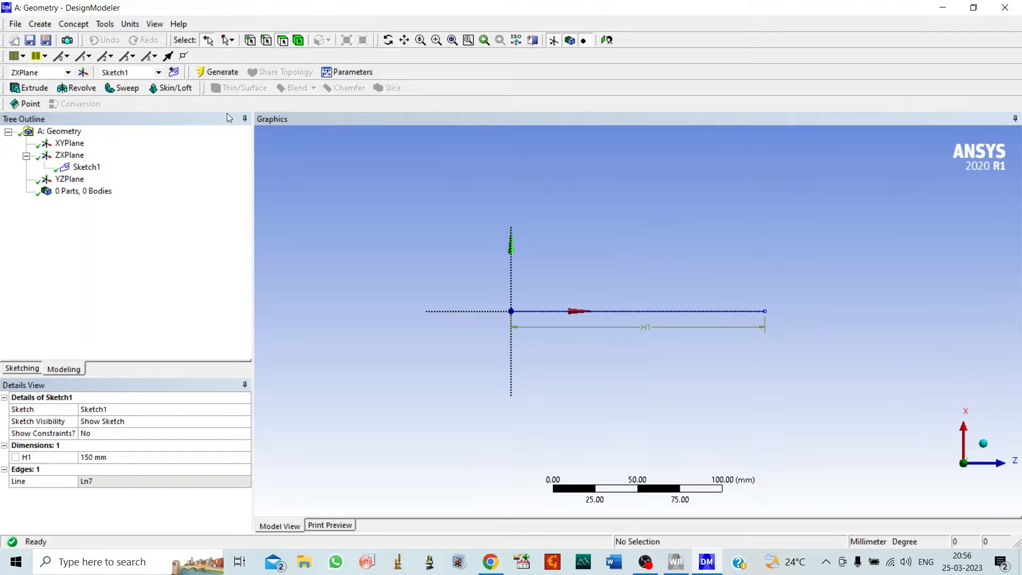
Step: Create a second sketch on the ZXPlane and draw a circle about 28 mm in diameter on the vertical axis, centred about 40 mm above the origin
left_click(173, 74)
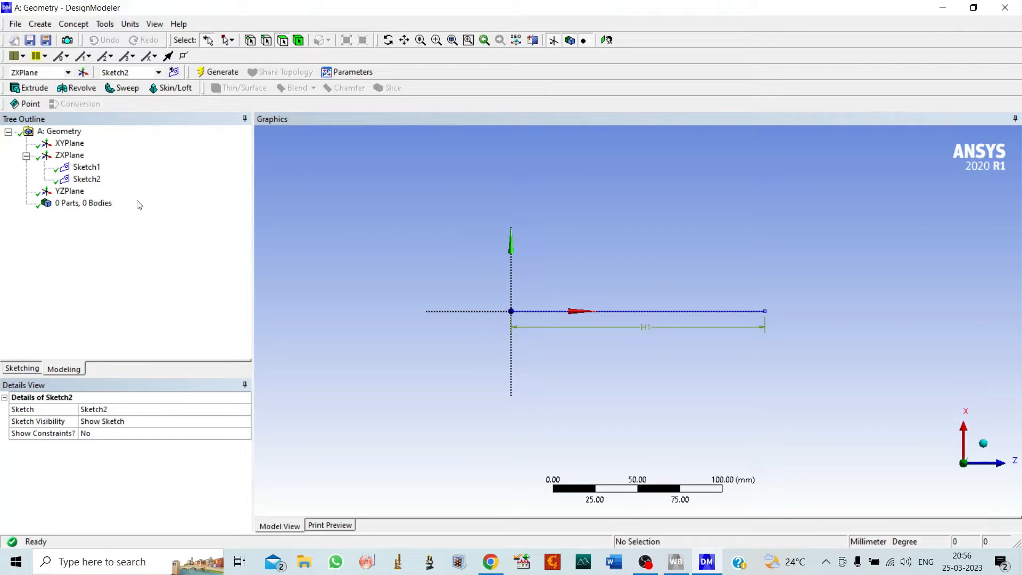
left_click(86, 180)
left_click(22, 369)
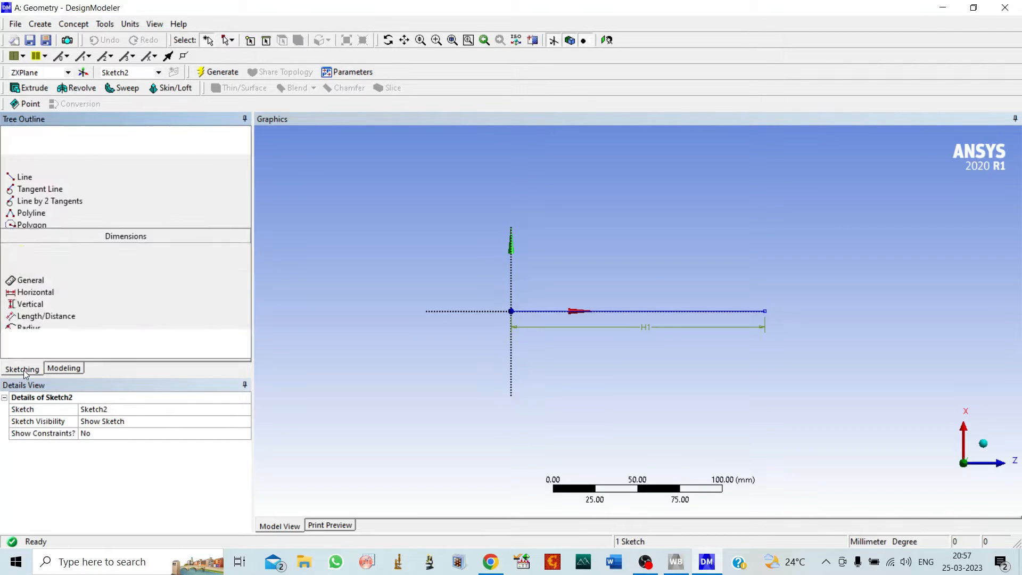
left_click(23, 245)
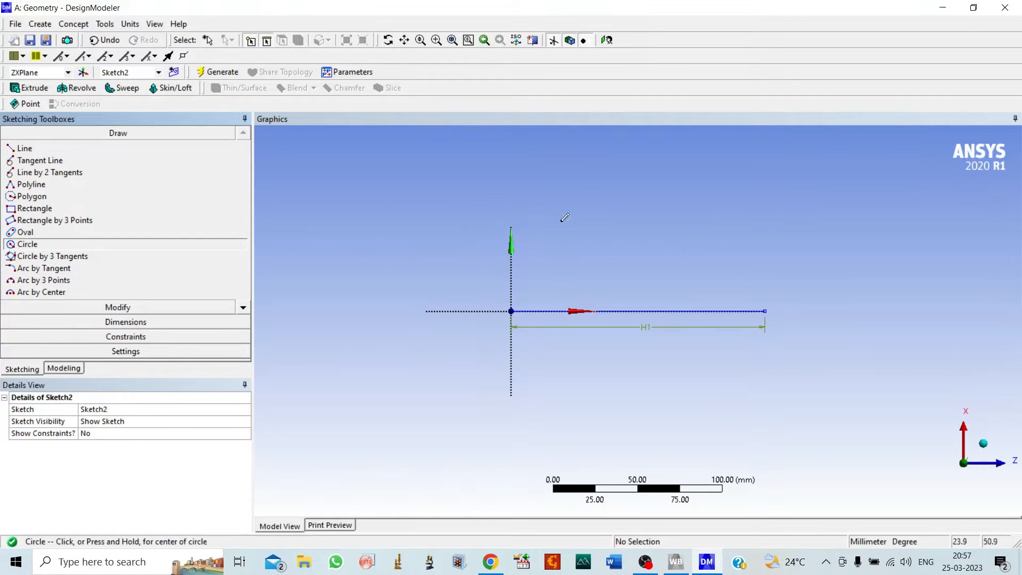
scroll(515, 259, "up", 3)
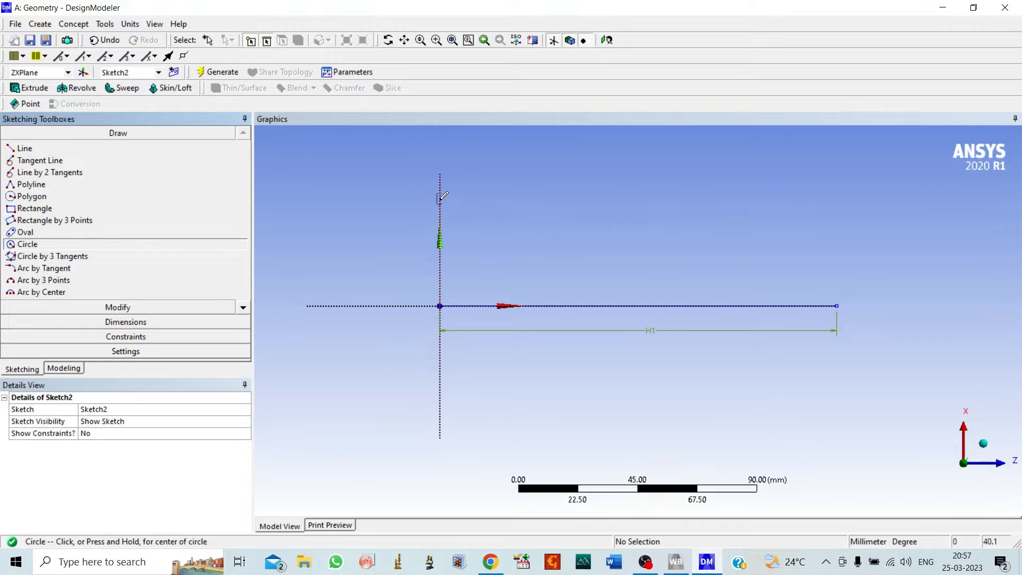
left_click(441, 199)
left_click(438, 237)
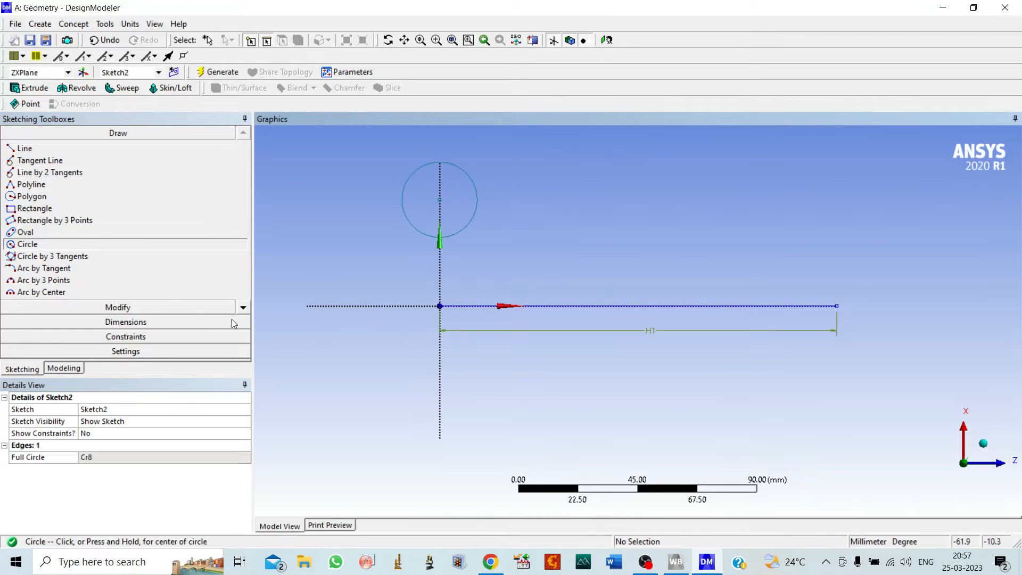
Step: Dimension the circle's diameter and the vertical distance from its centre to the horizontal line
left_click(131, 321)
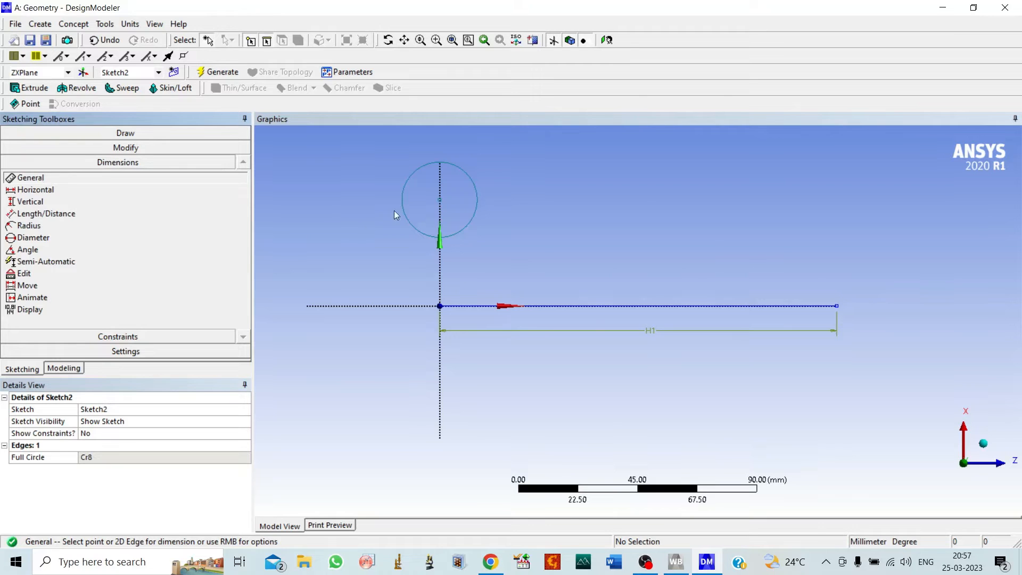
left_click(403, 197)
left_click(356, 202)
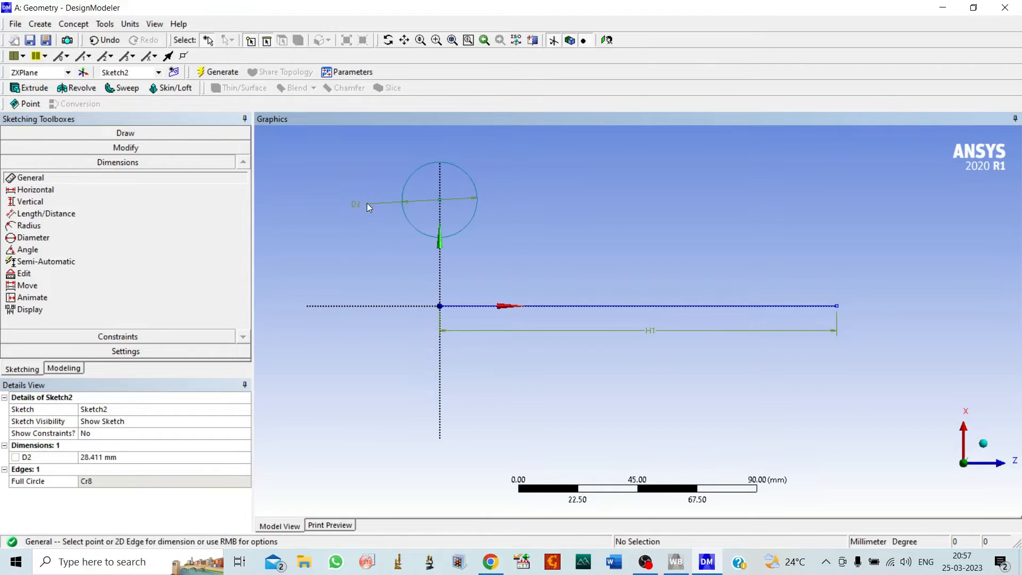
left_click(31, 201)
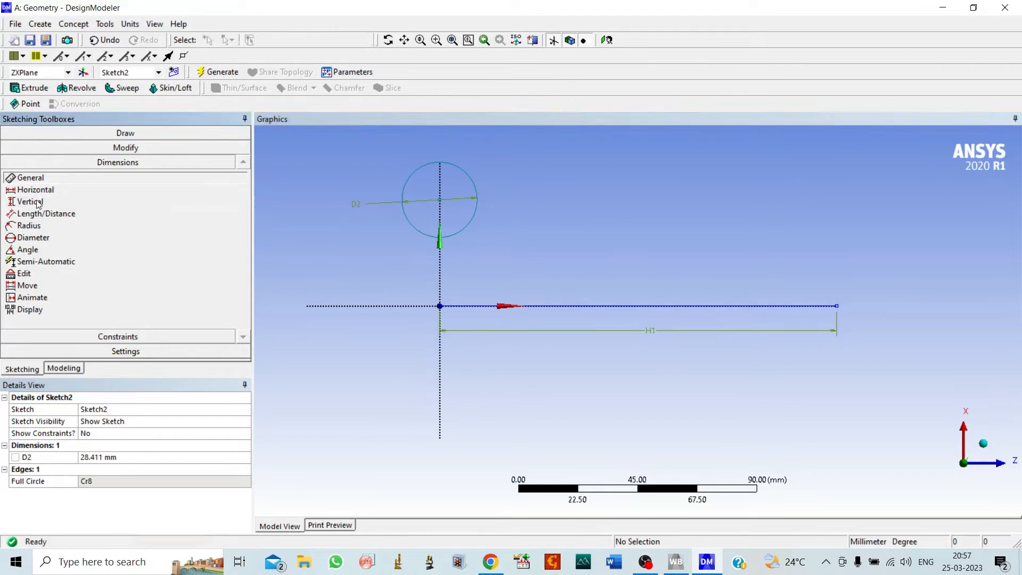
left_click(440, 199)
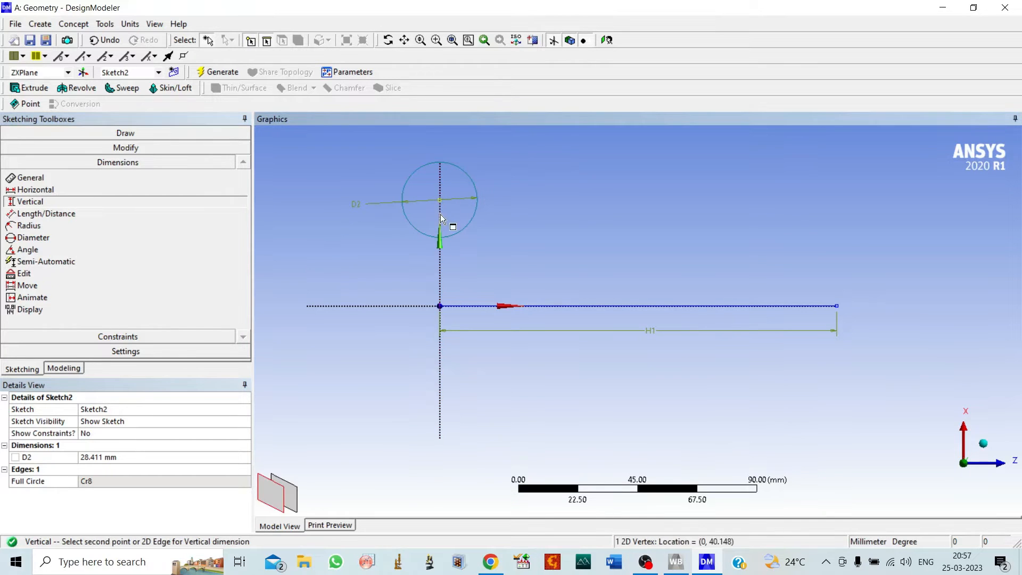
left_click(443, 306)
left_click(360, 308)
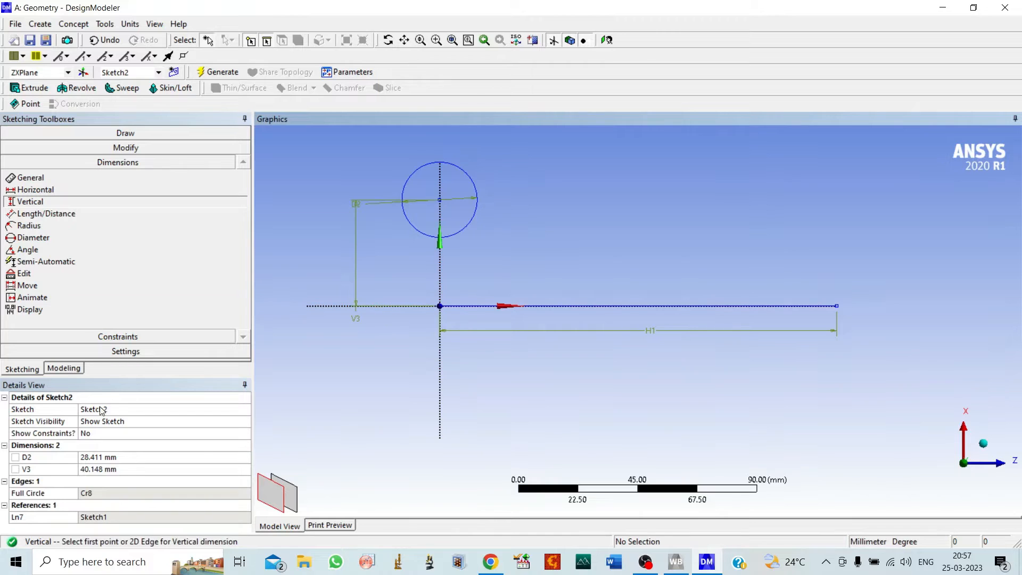
Step: Set the circle's diameter to 15 mm and its vertical distance from the line to 100 mm, and finish the sketch
left_click(106, 457)
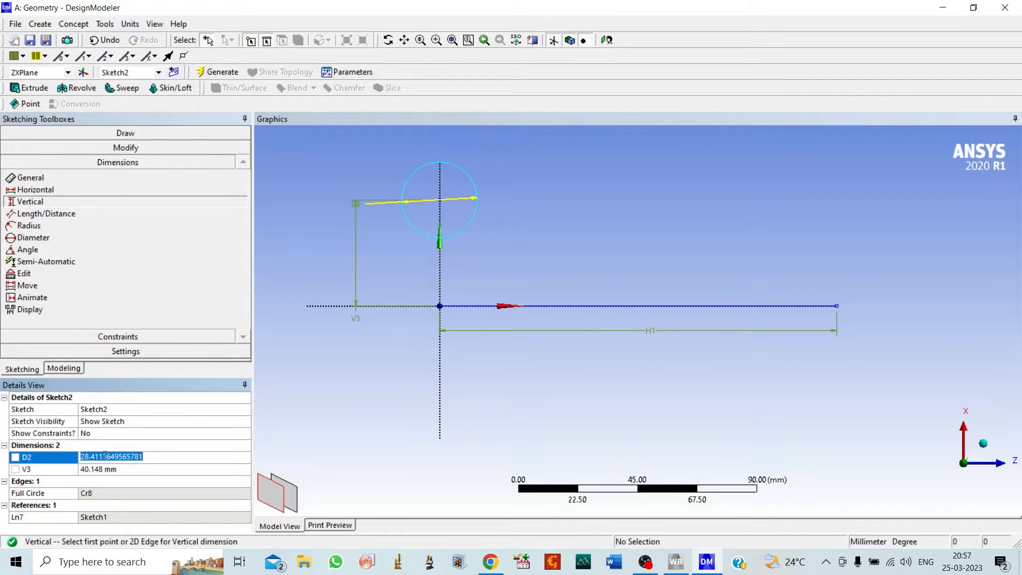
type("15")
left_click(121, 468)
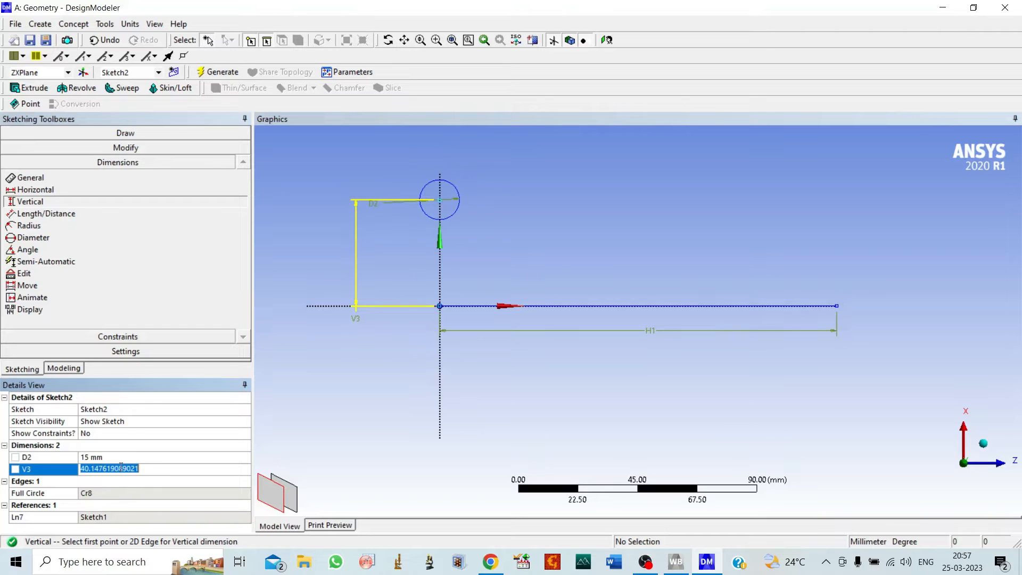
type("100")
key("Return")
scroll(469, 309, "down", 2)
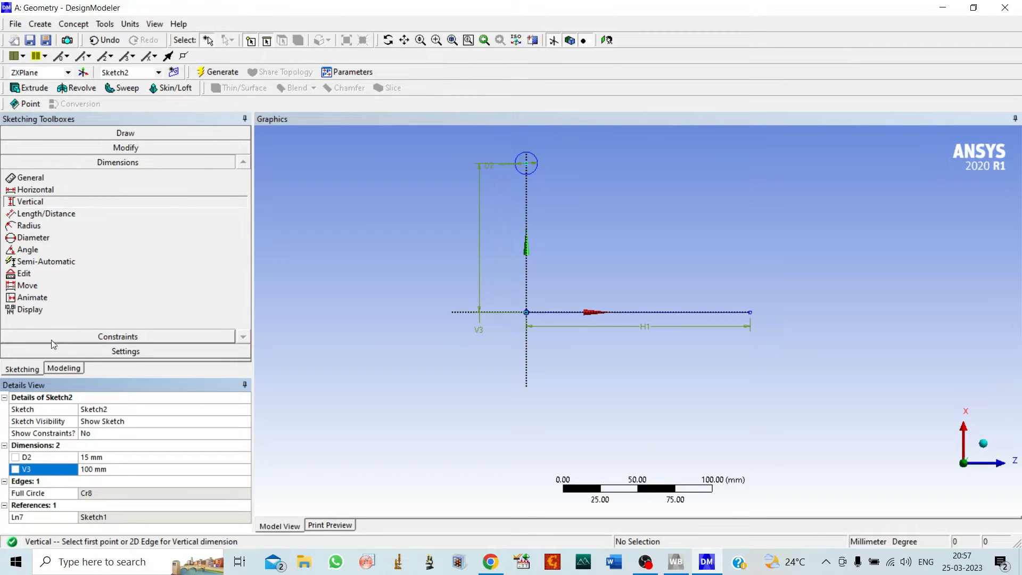
left_click(64, 369)
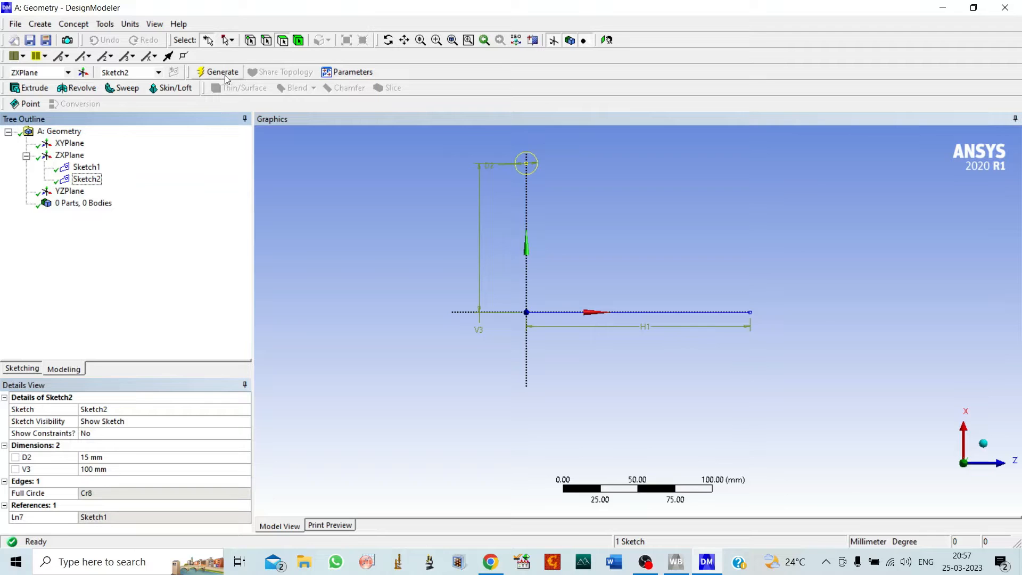
left_click(326, 221)
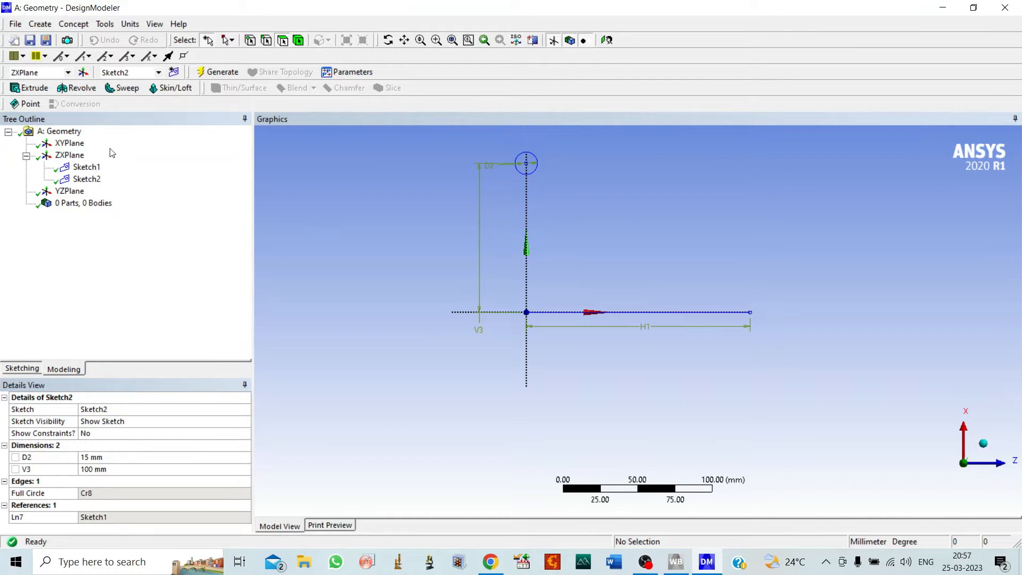
Step: Create a third sketch on the ZXPlane and draw two circles about 42 mm and 68 mm in diameter, concentric with the existing 15 mm circle
left_click(174, 72)
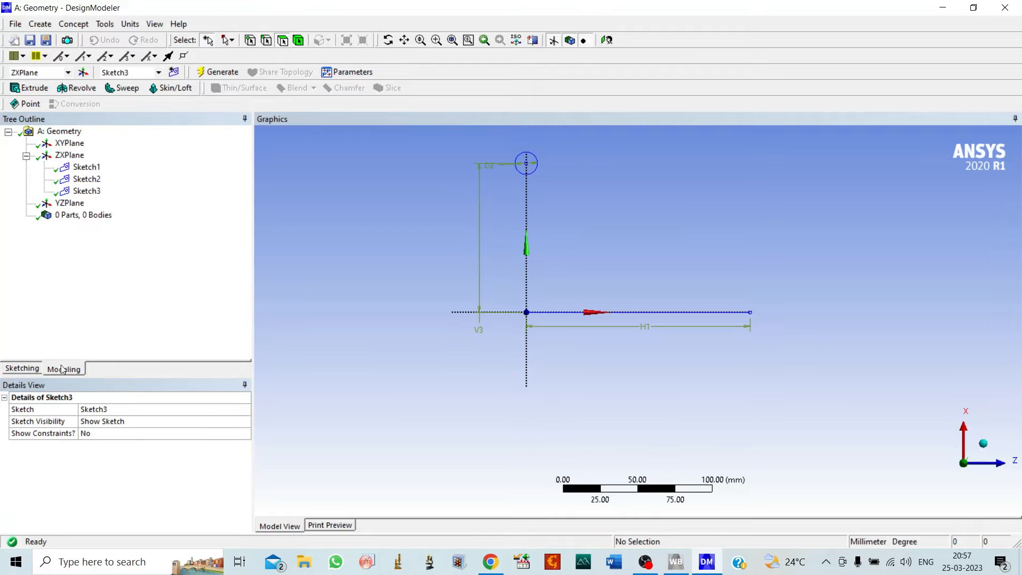
left_click(22, 369)
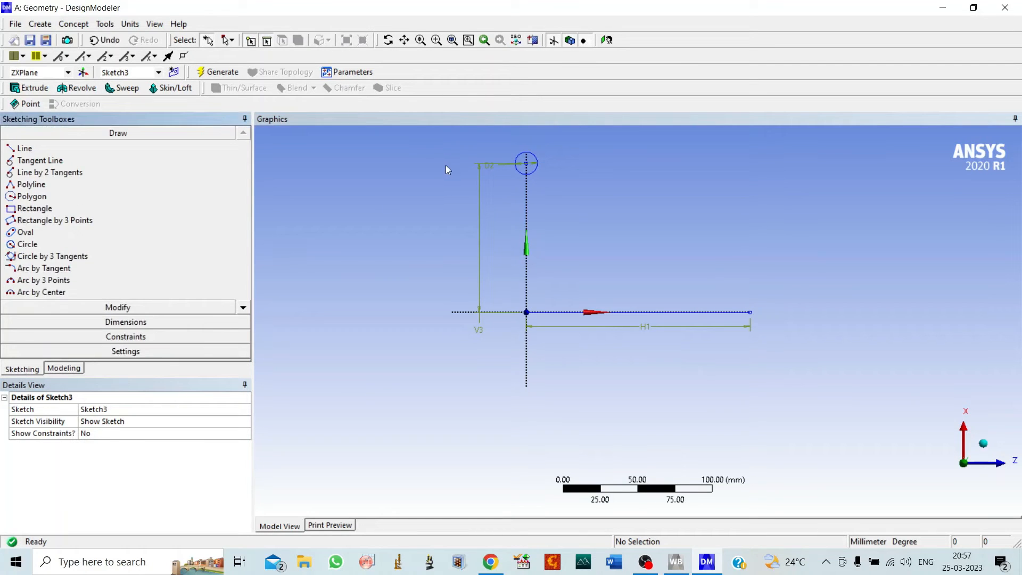
left_click(405, 40)
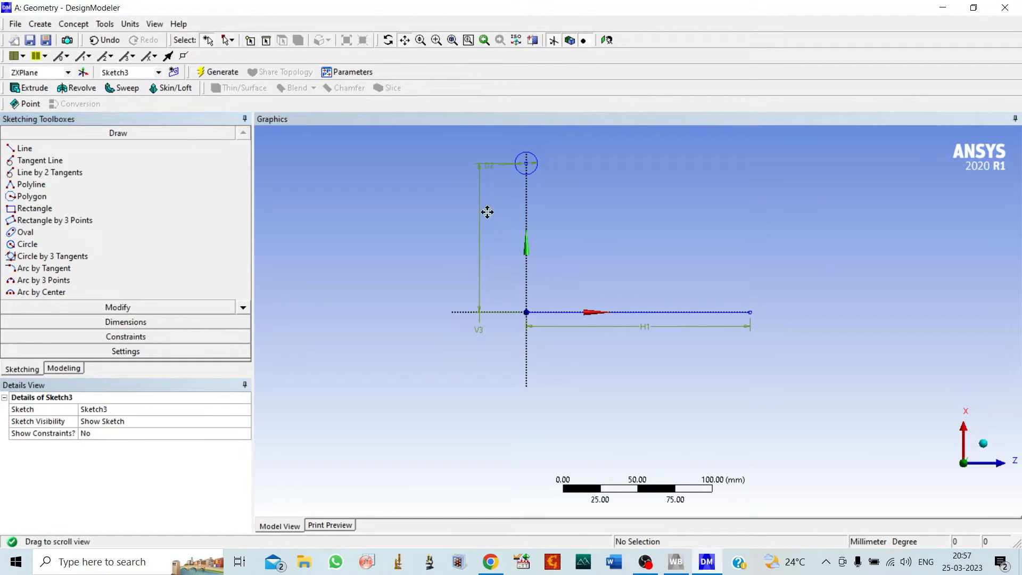
left_click_drag(489, 215, 508, 334)
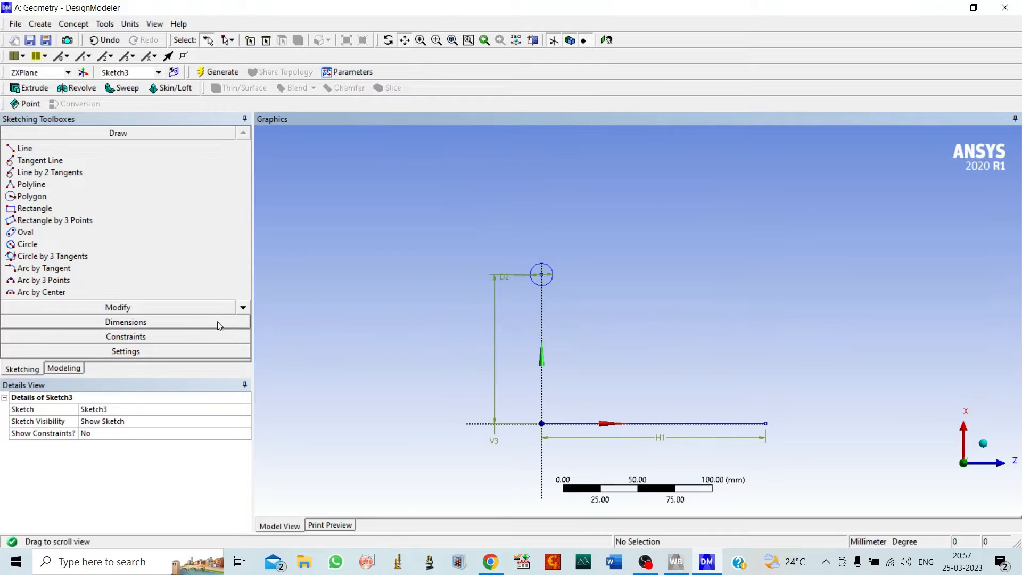
left_click(28, 244)
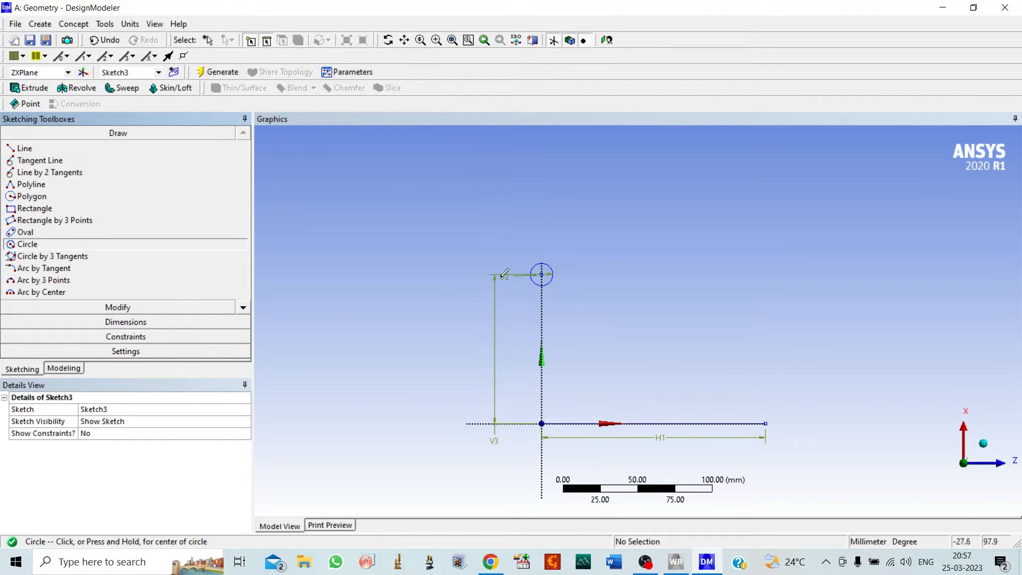
left_click(541, 276)
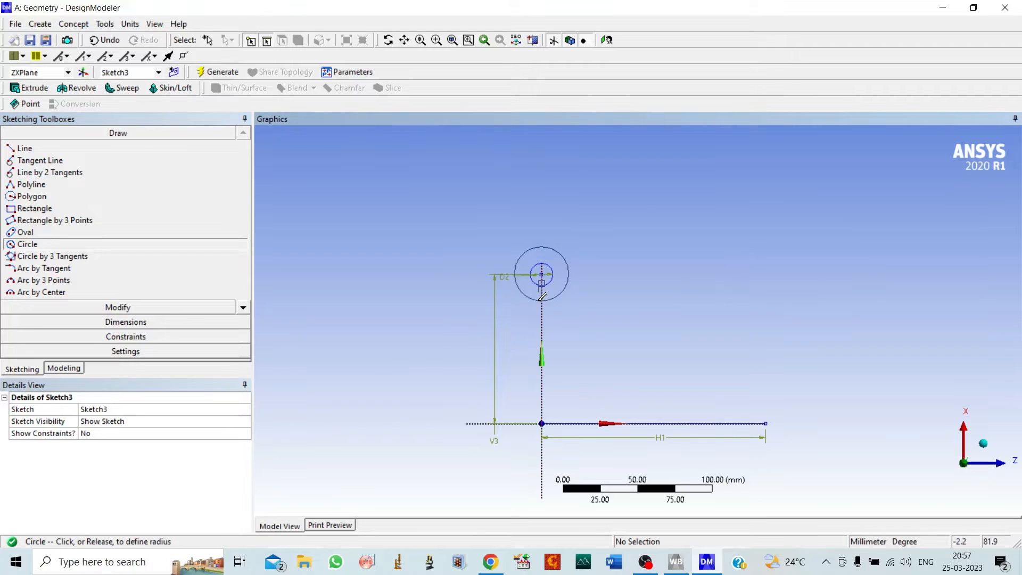
left_click(539, 307)
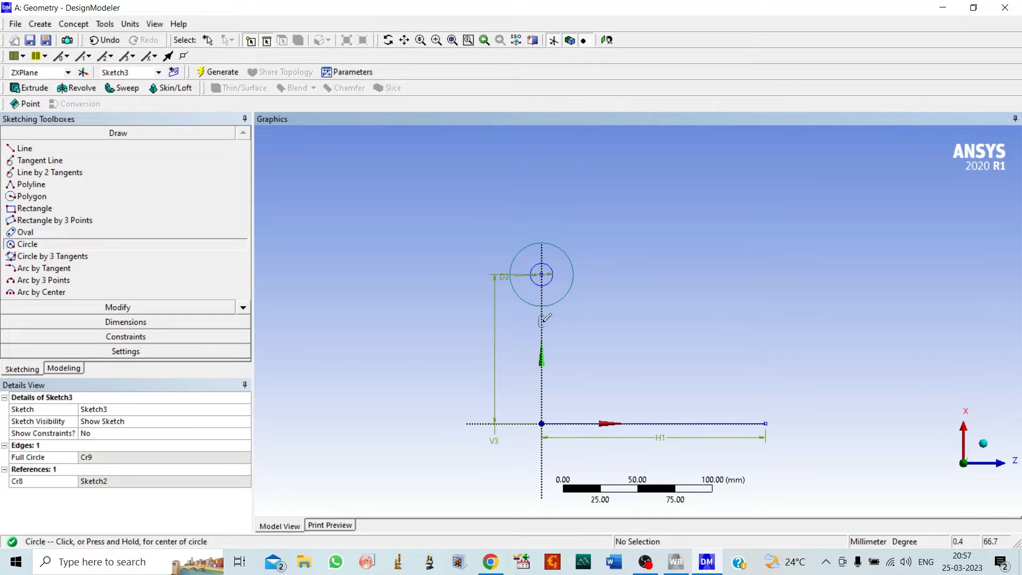
left_click(541, 276)
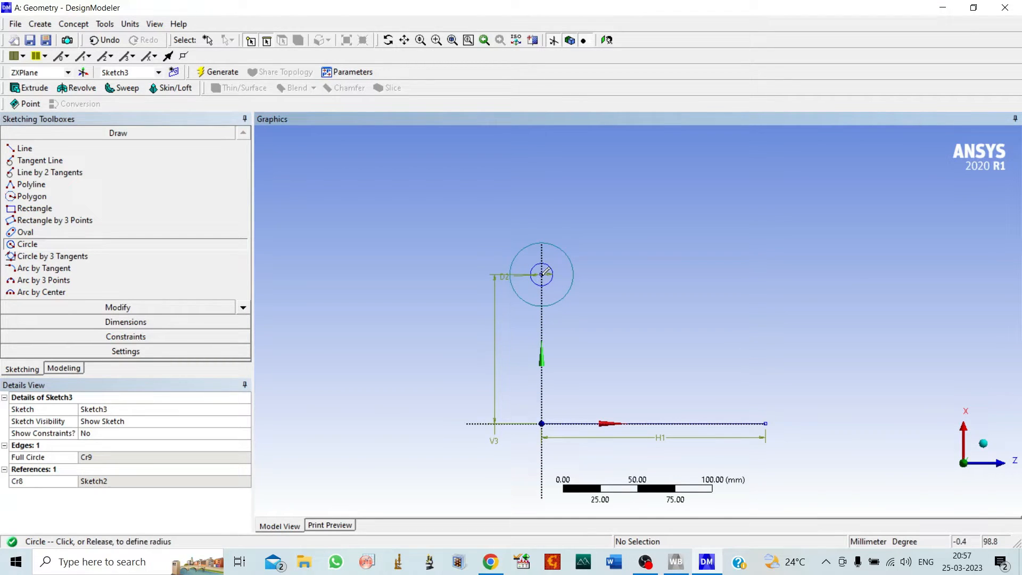
left_click(537, 319)
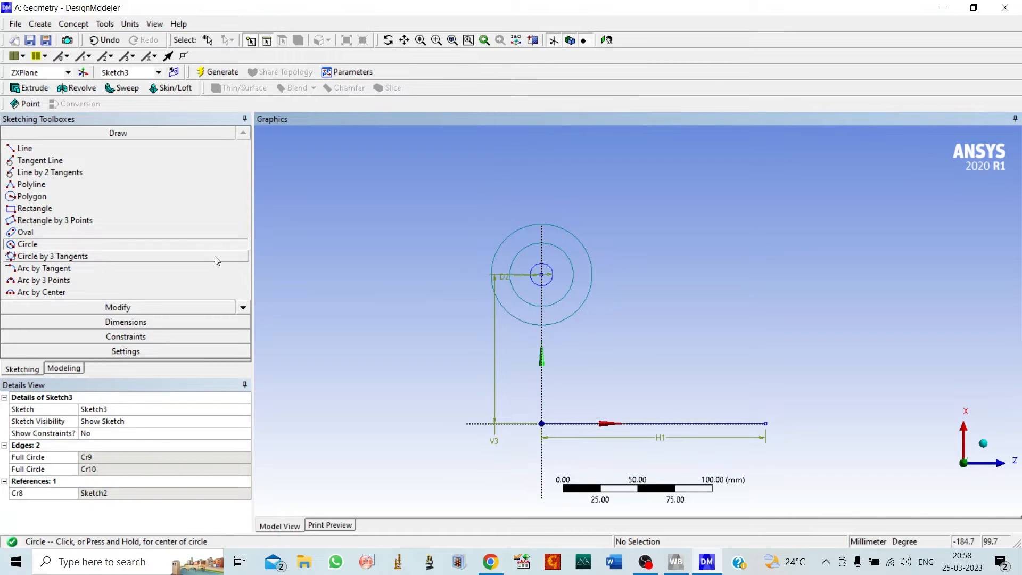
Step: Dimension the diameters of the inner and outer circles in the third sketch
left_click(123, 324)
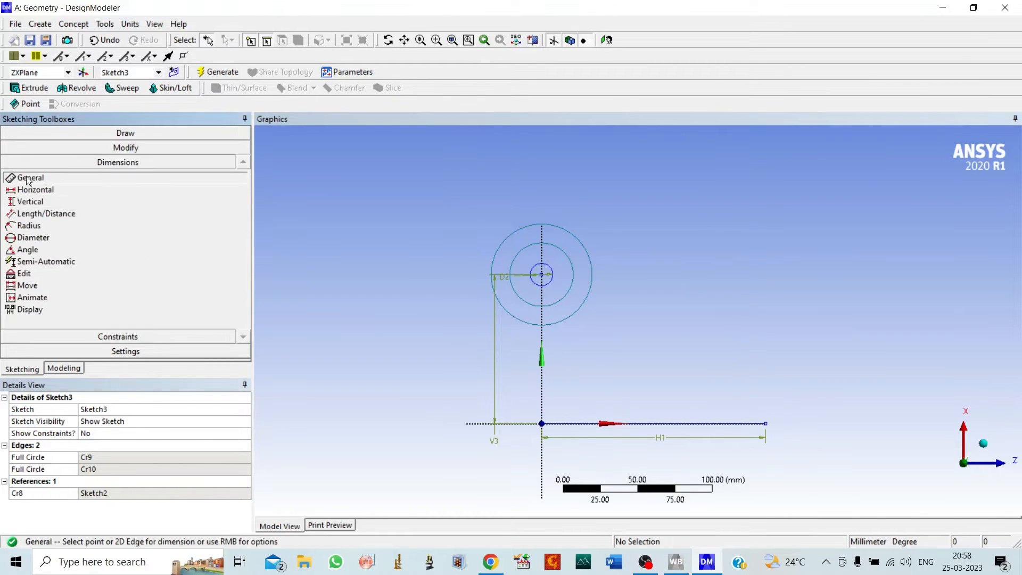
left_click(519, 254)
left_click(448, 238)
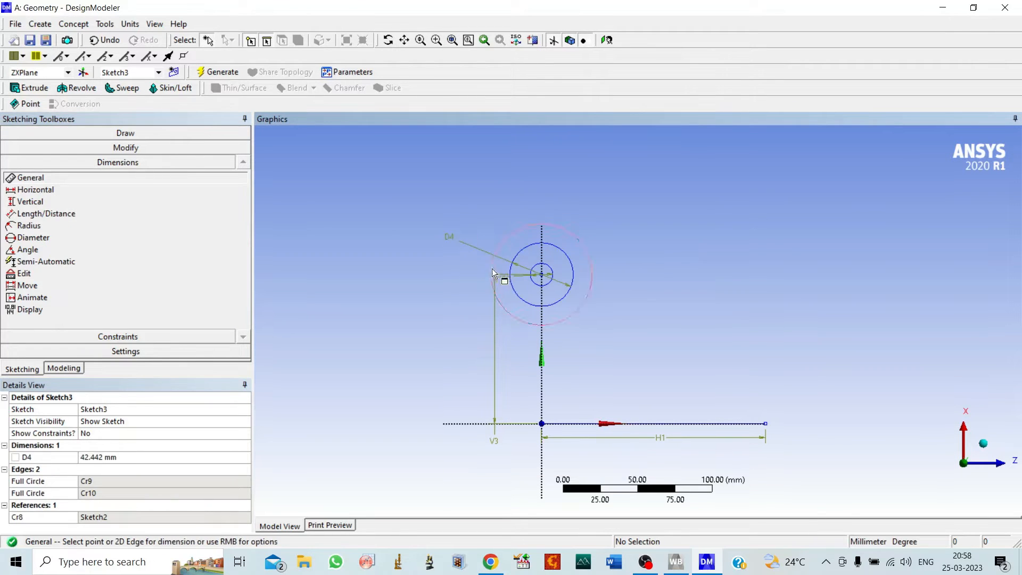
left_click(490, 264)
left_click(440, 274)
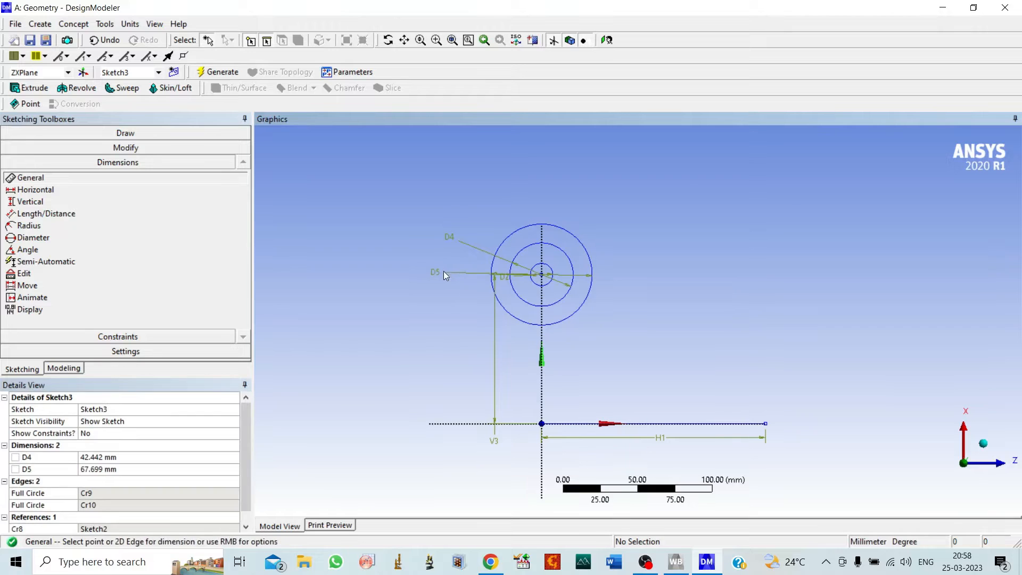
Step: Set the third sketch's inner circle diameter to 15 mm and its outer circle diameter to 17 mm, and finish the sketch
left_click(125, 456)
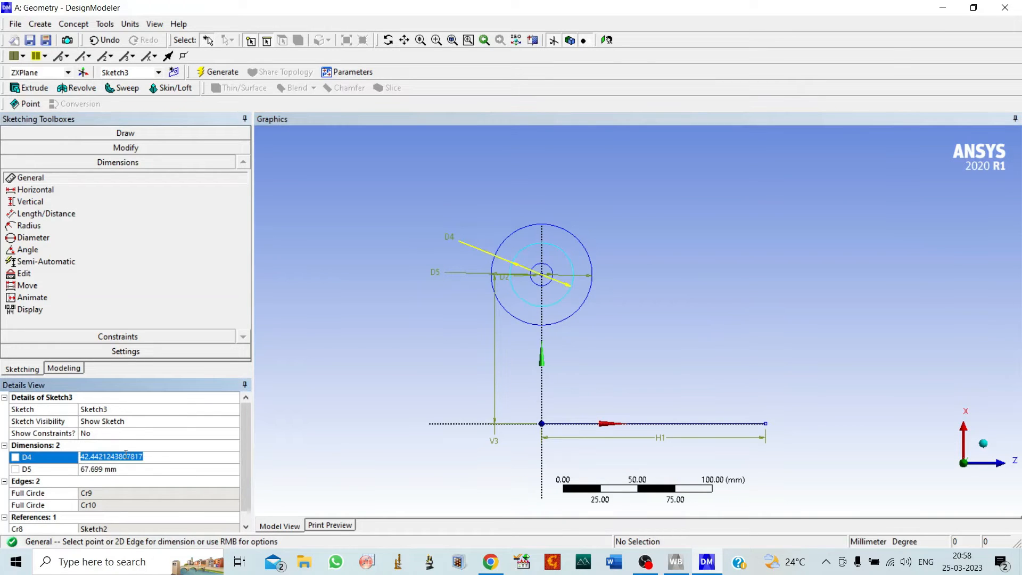
type("15")
left_click(118, 470)
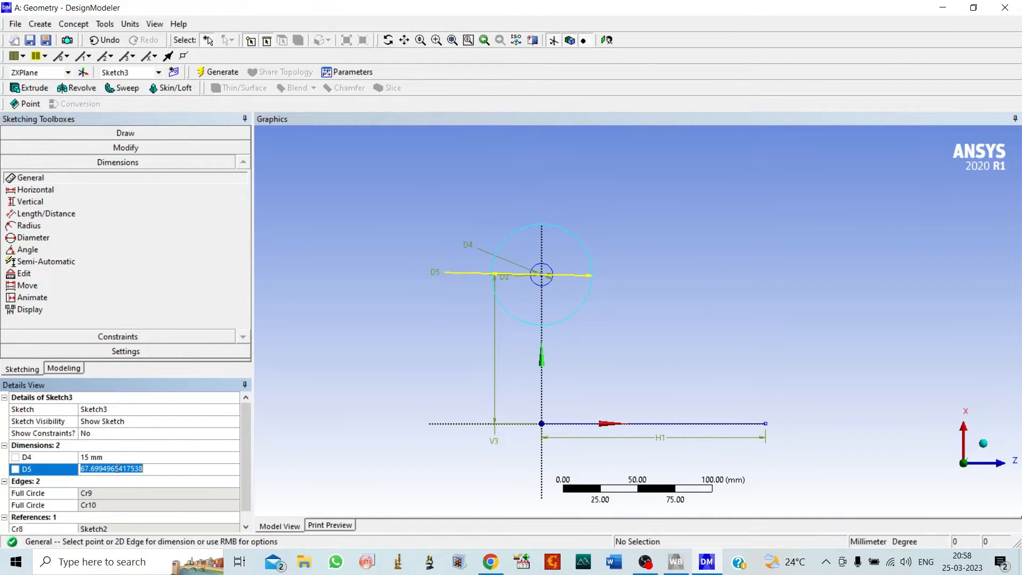
type("17")
key("Return")
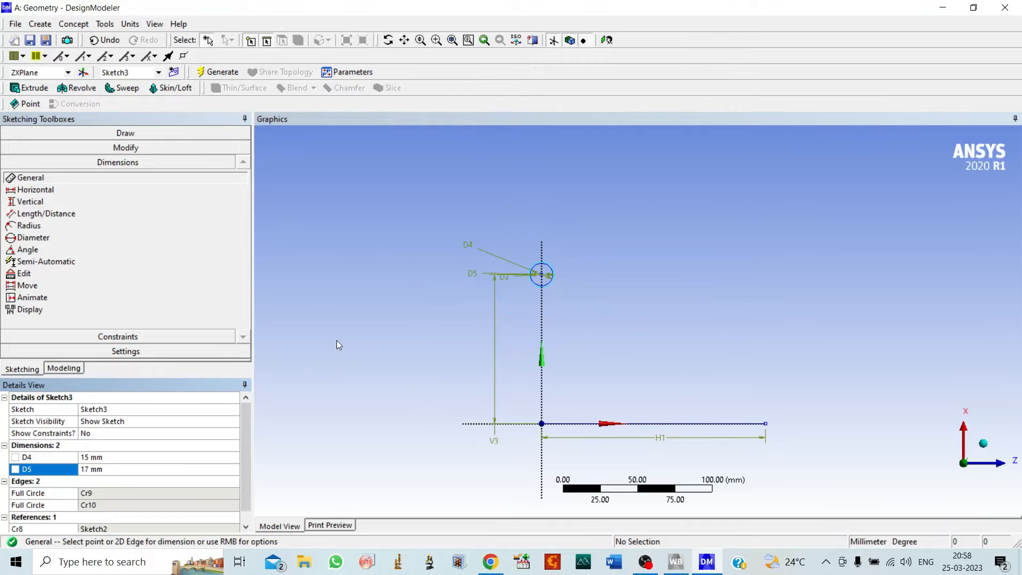
scroll(557, 266, "up", 3)
scroll(557, 267, "up", 2)
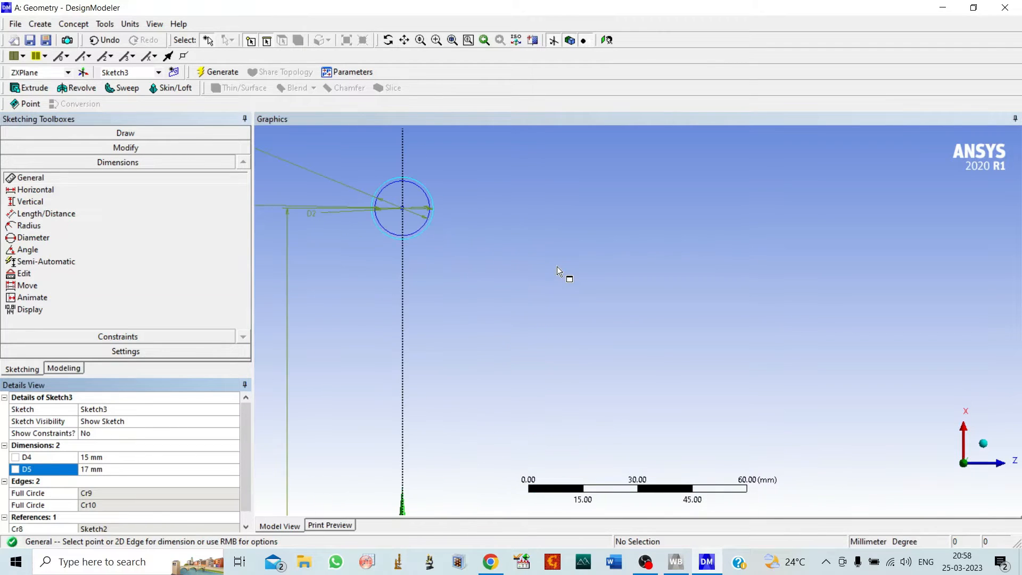
left_click(404, 39)
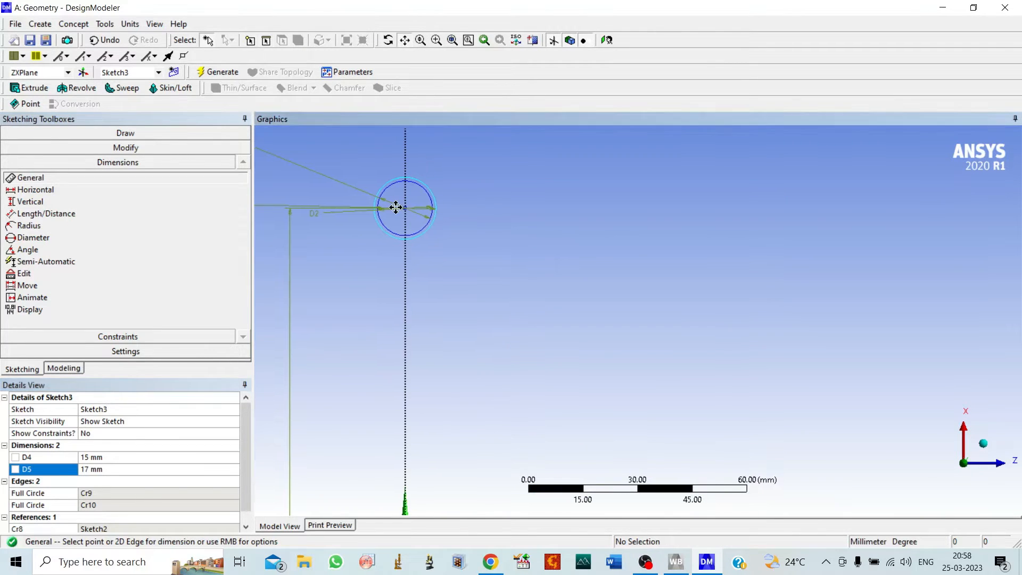
left_click_drag(393, 208, 582, 287)
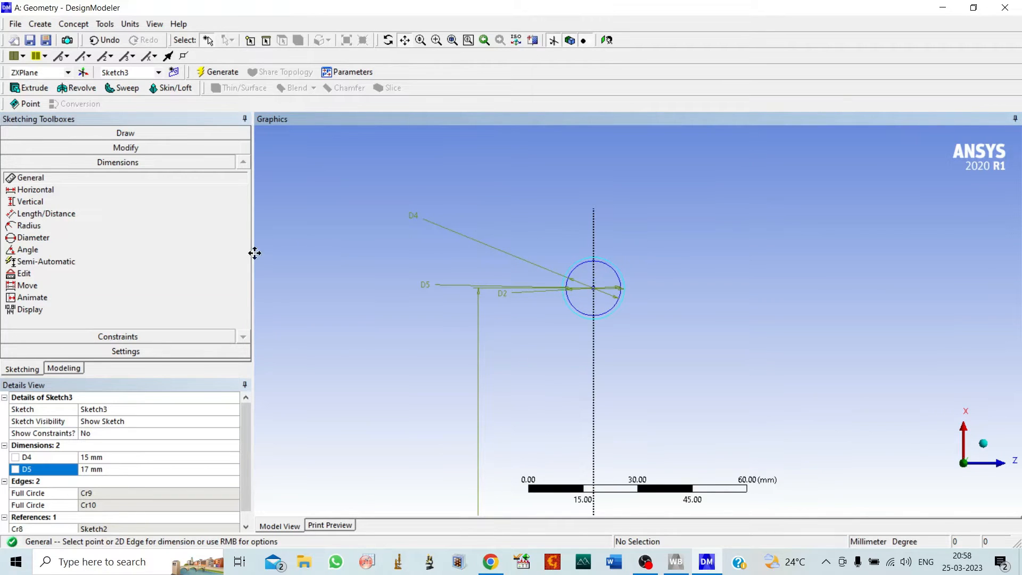
left_click(74, 369)
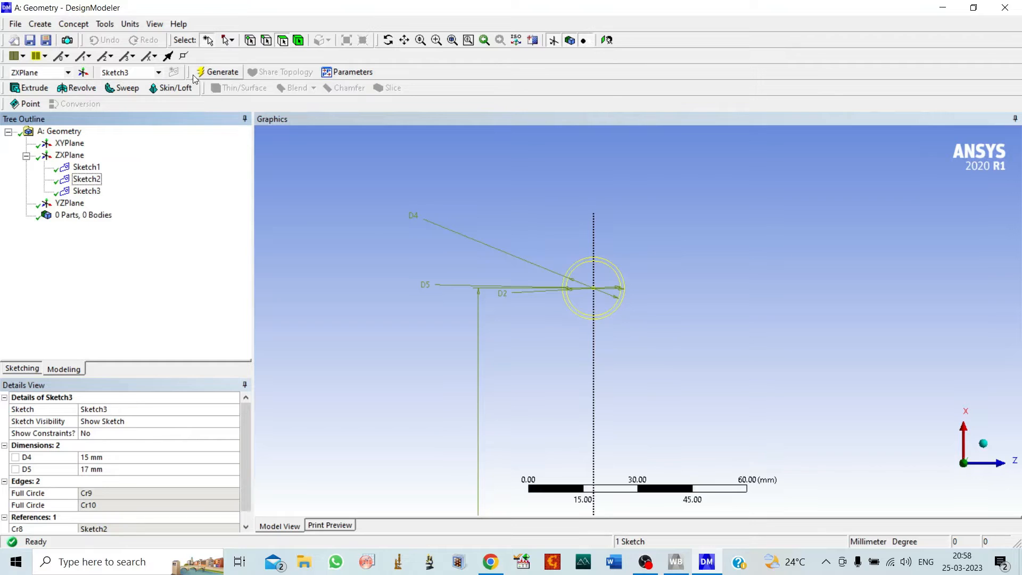
left_click(297, 176)
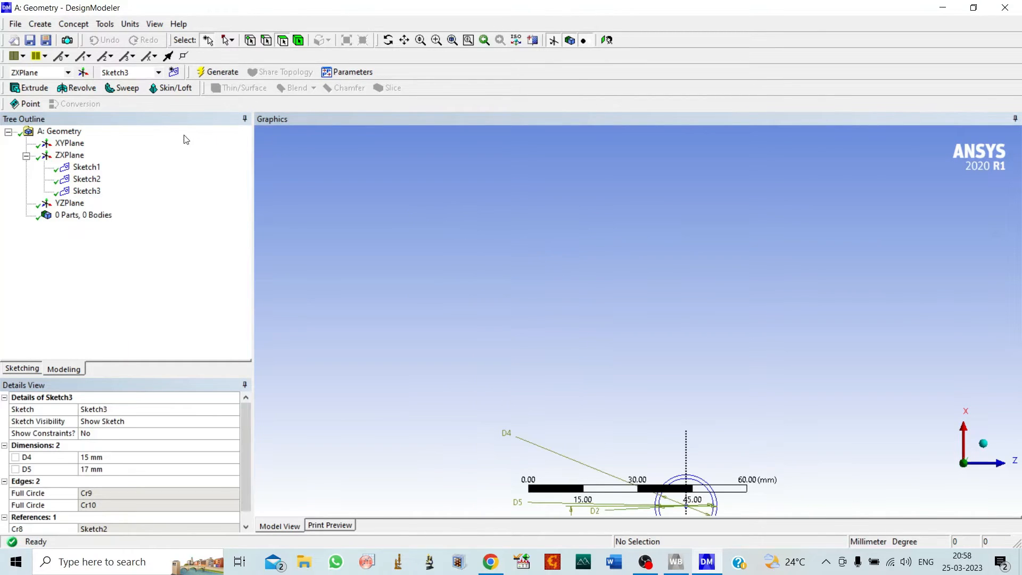
Step: Create a fourth sketch on the ZXPlane and draw two circles about 34 mm and 44 mm in diameter, concentric with the existing circles
left_click(173, 73)
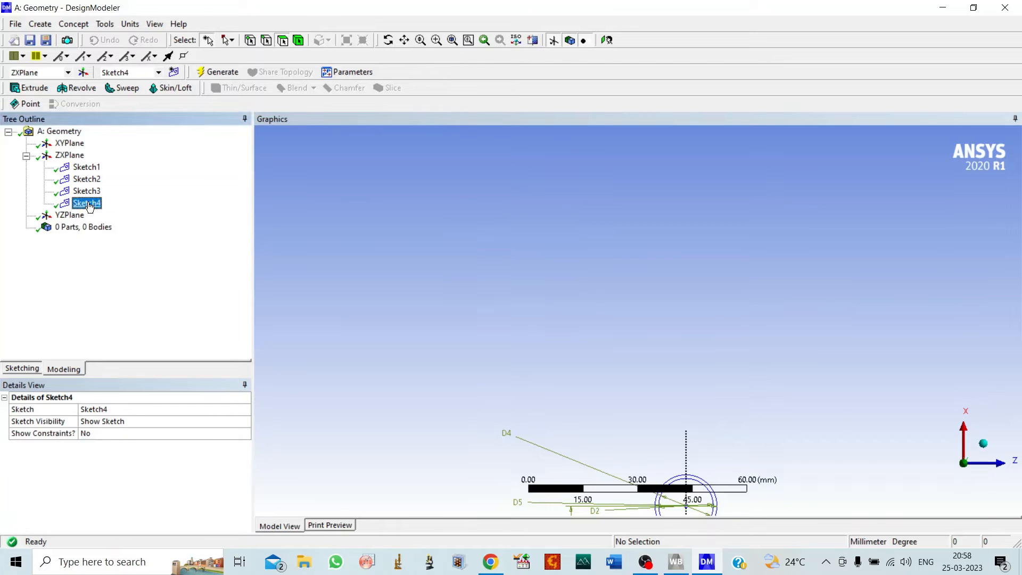
left_click(23, 368)
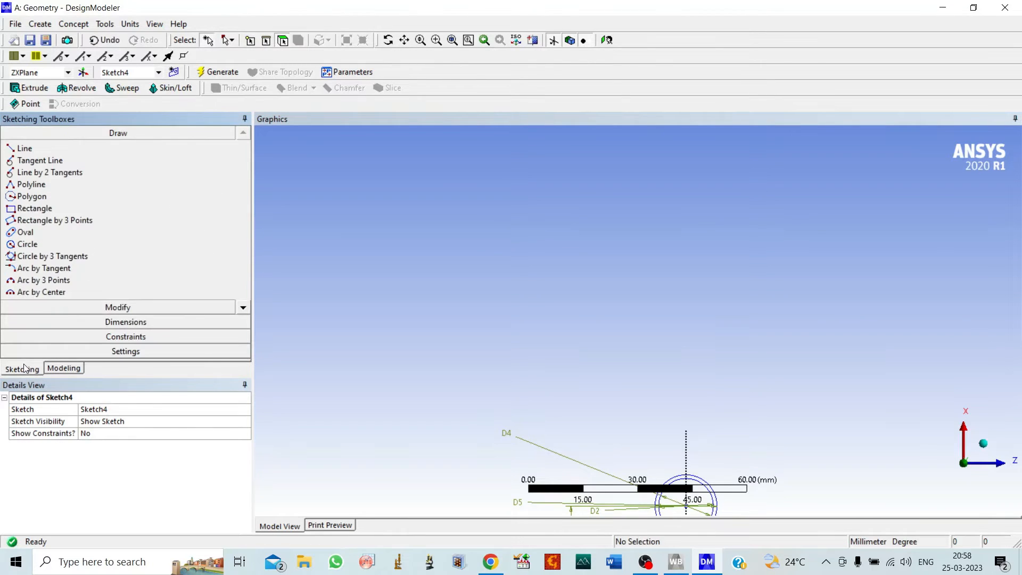
scroll(576, 144, "down", 3)
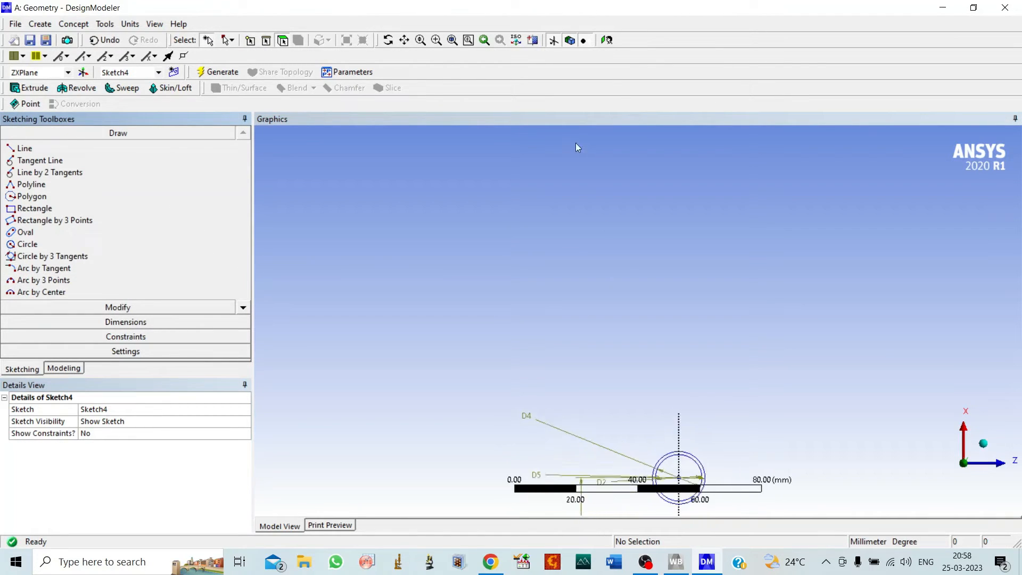
left_click(26, 245)
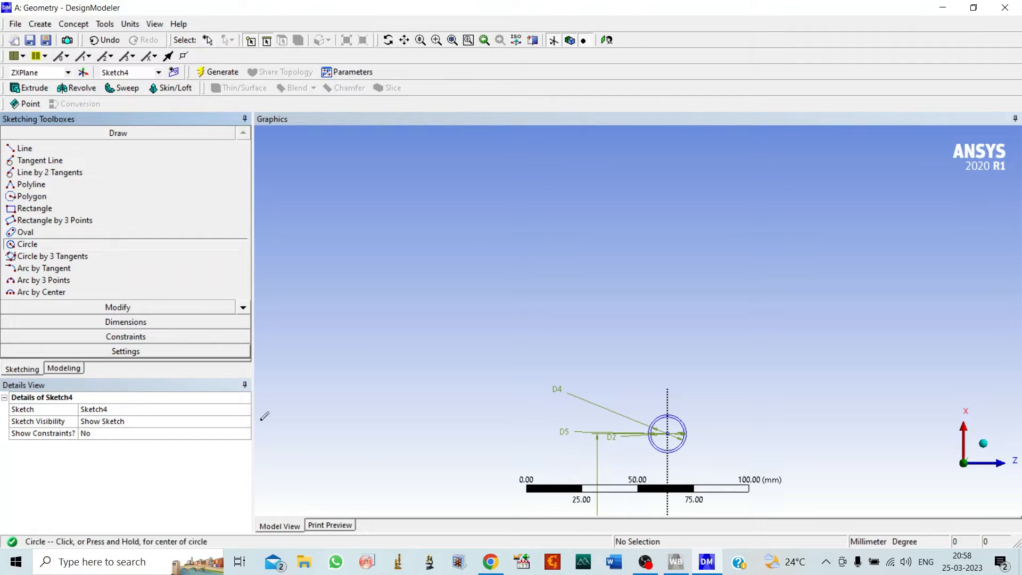
left_click(668, 433)
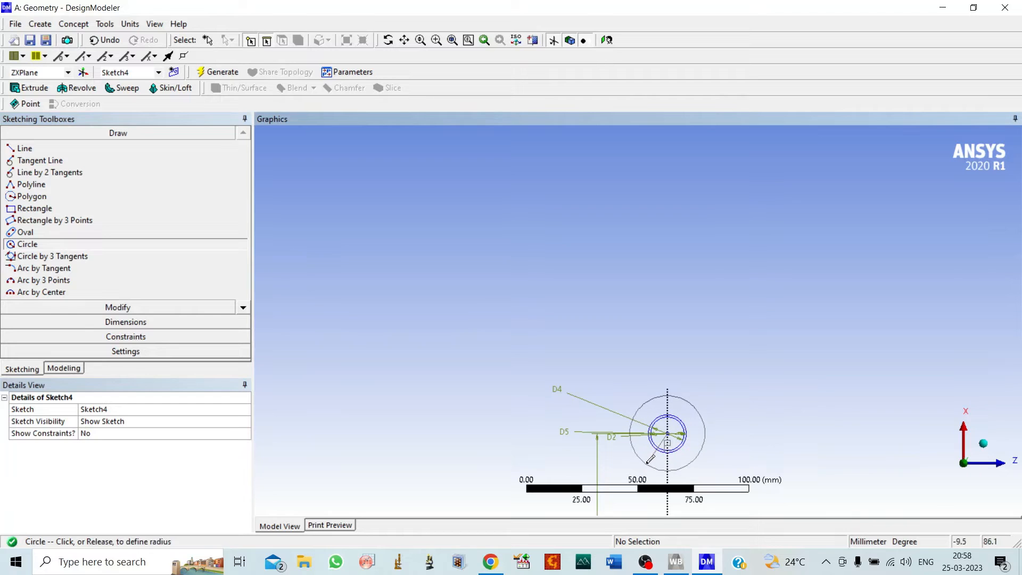
left_click(692, 406)
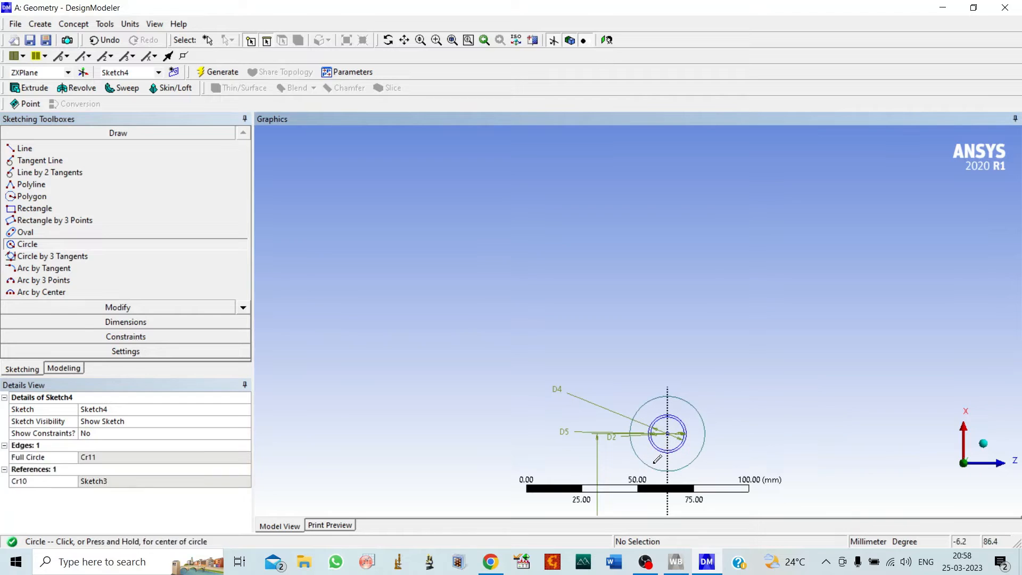
left_click(668, 433)
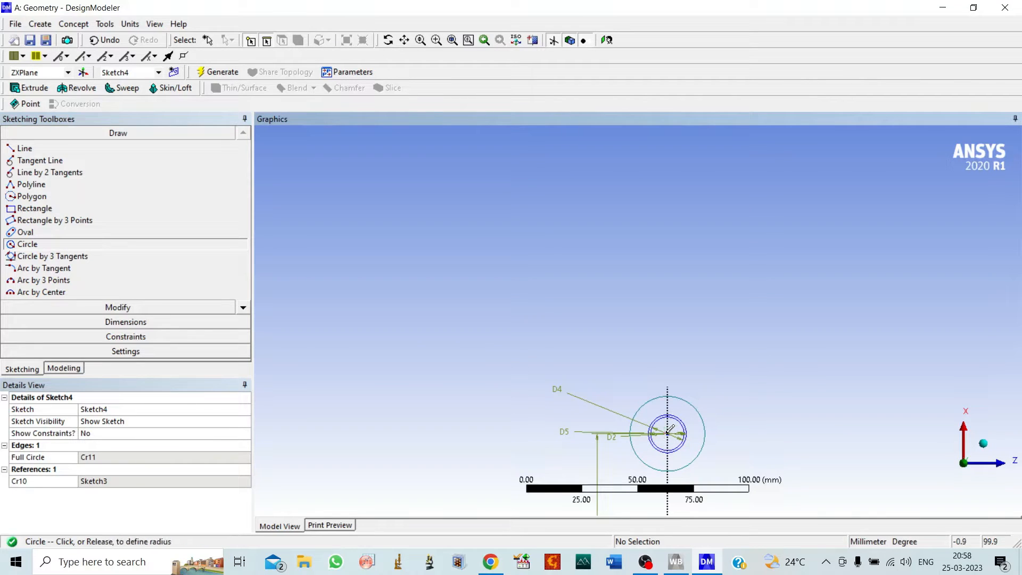
left_click(636, 469)
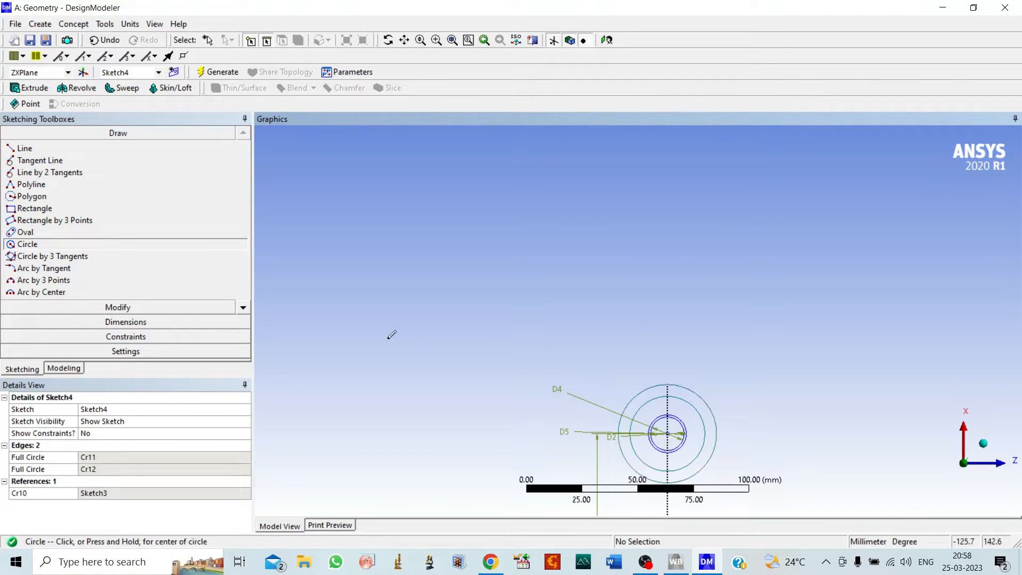
Step: Add diameter dimensions to both new circles of the fourth sketch
left_click(107, 323)
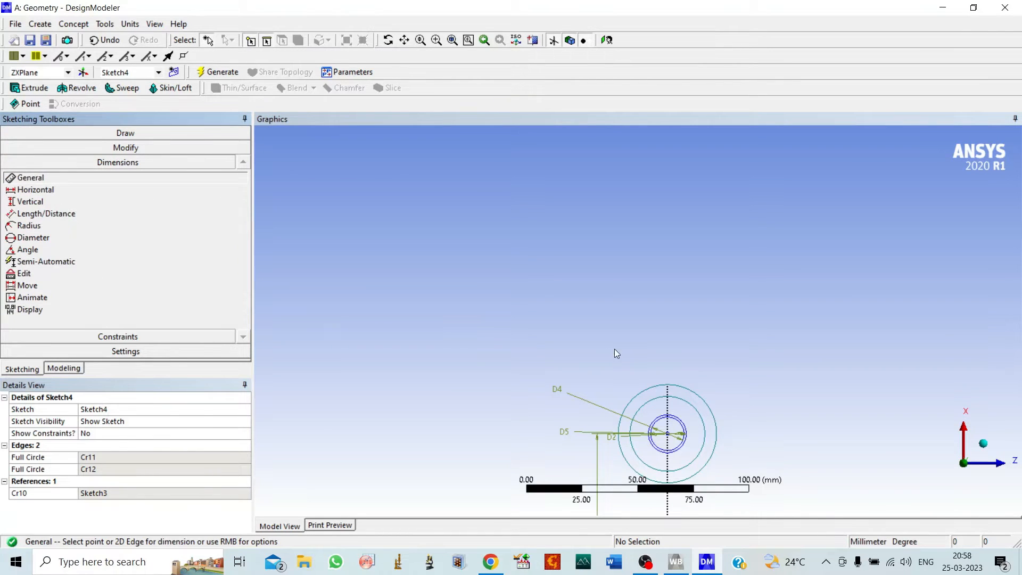
left_click(650, 403)
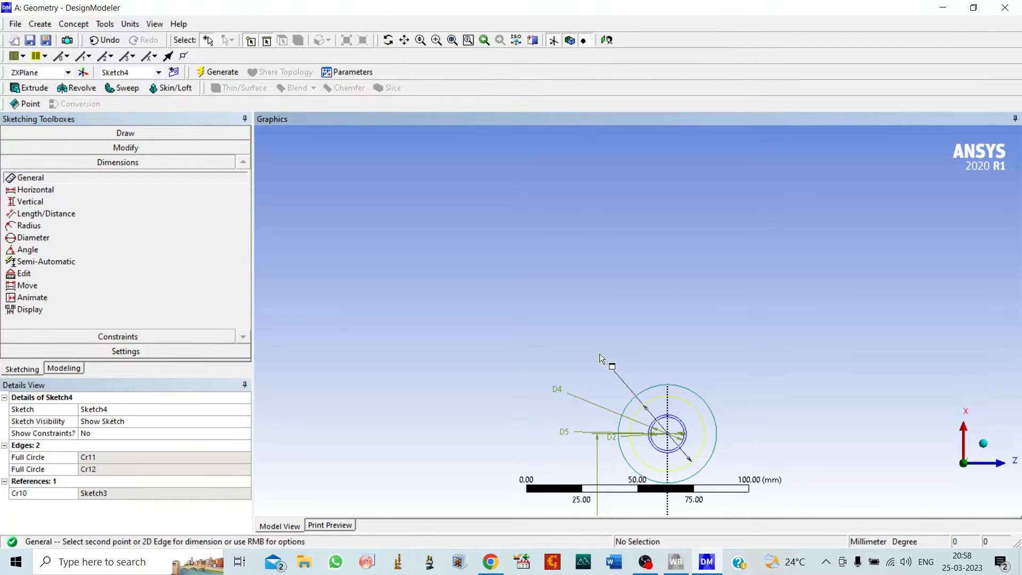
left_click(599, 353)
left_click(625, 402)
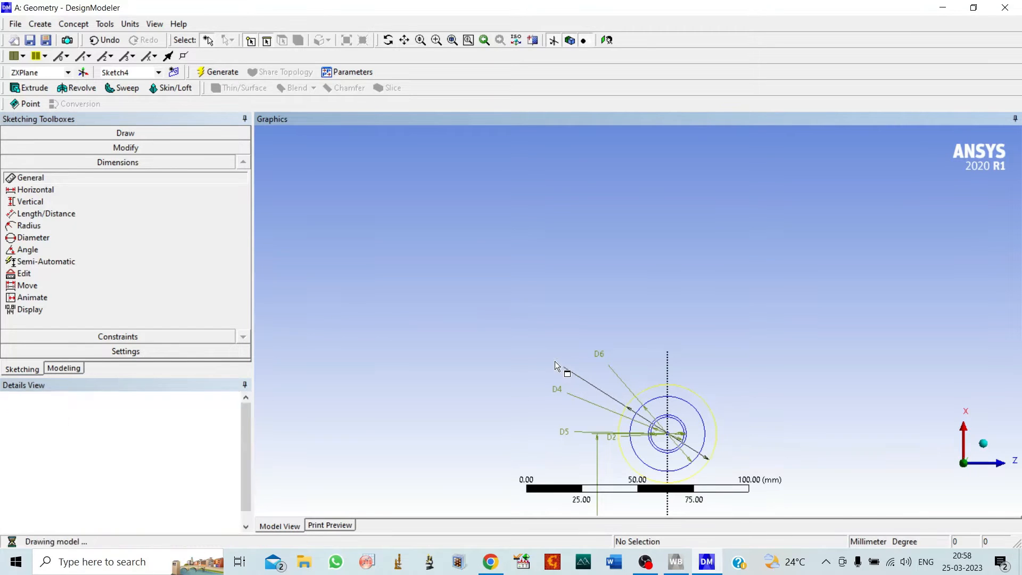
left_click(555, 361)
Step: Set the fourth sketch's inner circle diameter to 17 mm and its outer circle diameter to 38 mm, and generate the sketch
left_click(118, 458)
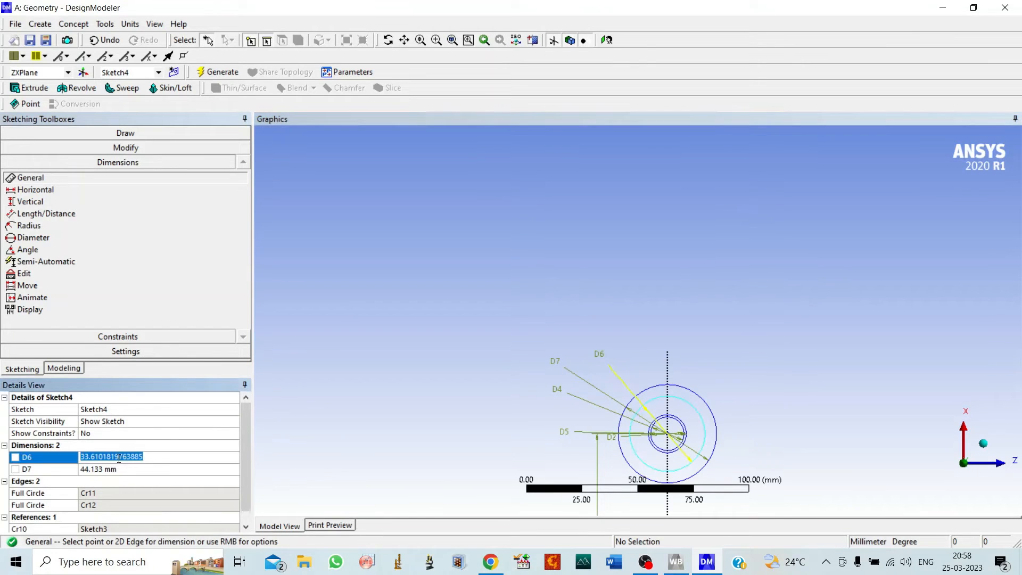
type("17")
left_click(111, 471)
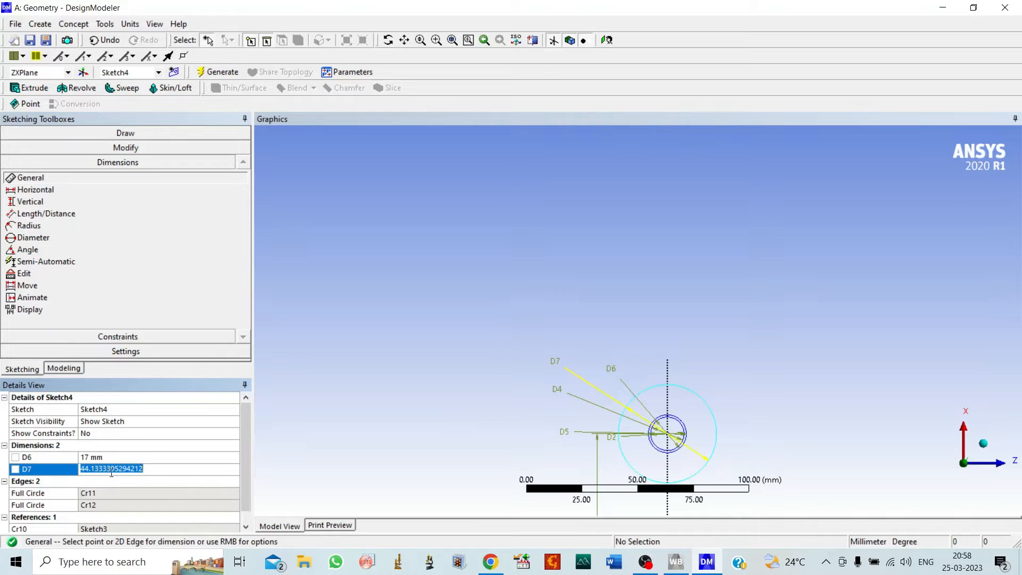
type("38")
key("Return")
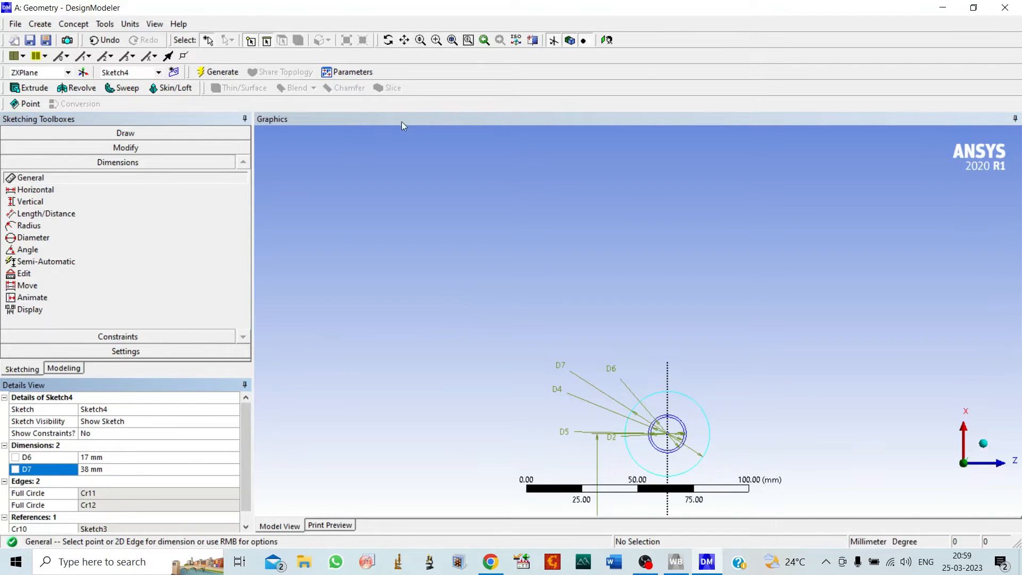
left_click(212, 76)
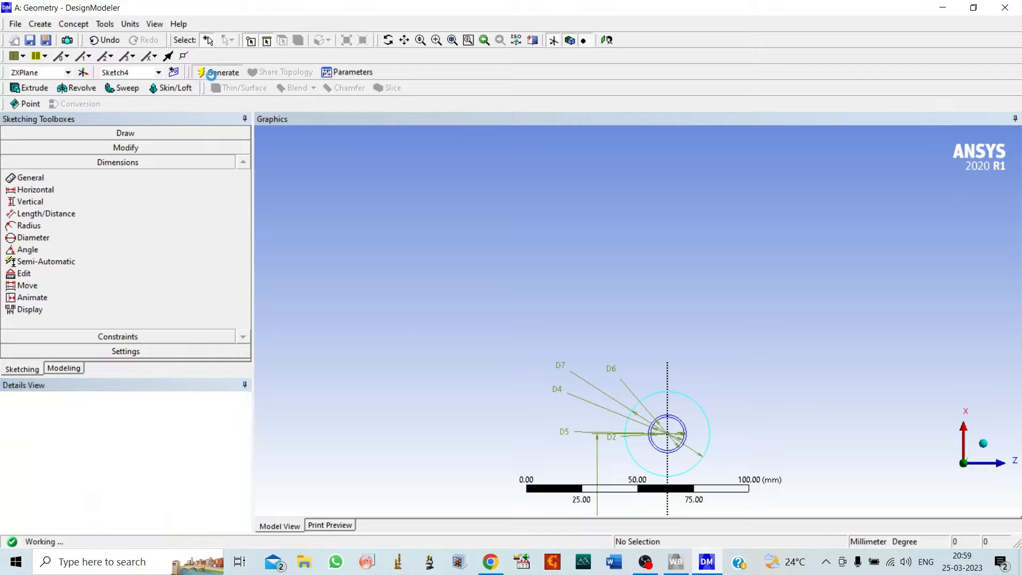
Step: Create a fifth sketch on the ZXPlane and draw two circles about 74 mm and 87 mm in diameter, concentric with the existing circles
left_click(66, 367)
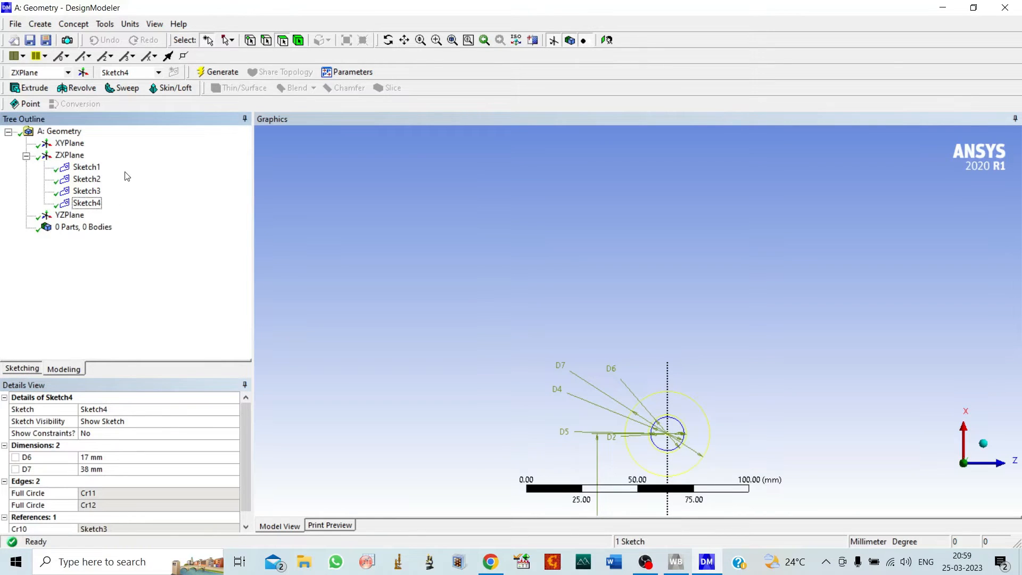
left_click(365, 216)
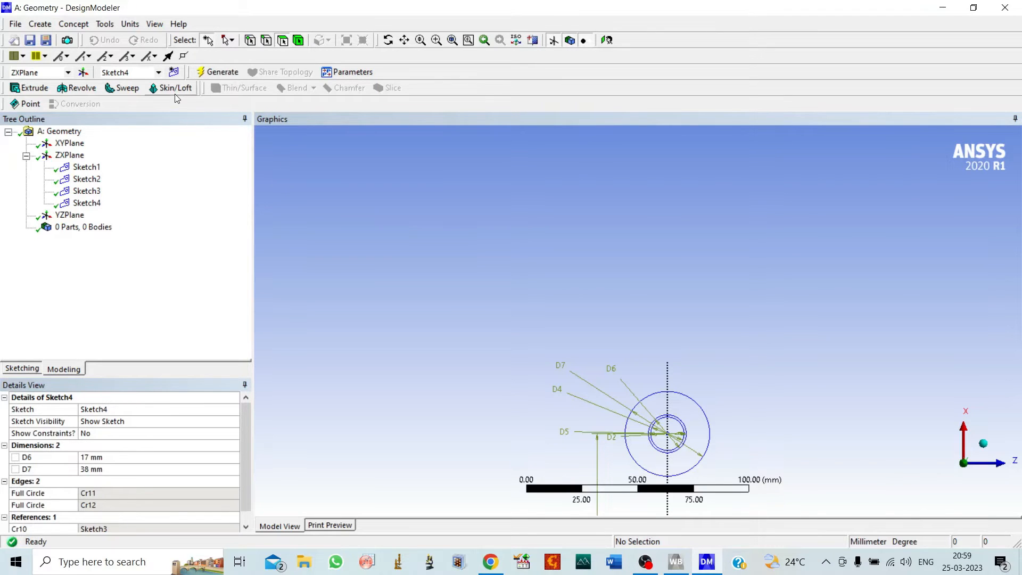
left_click(173, 72)
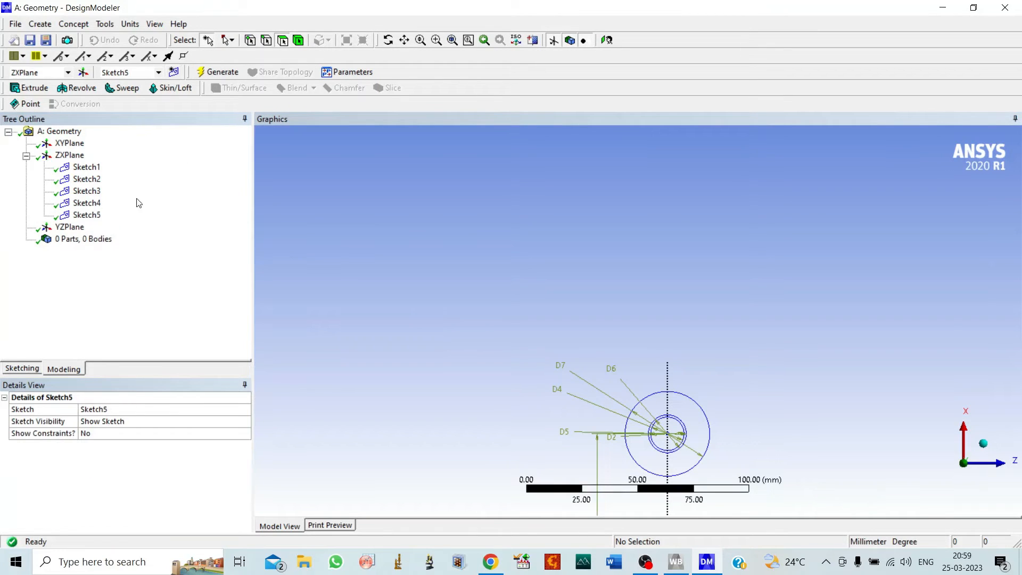
left_click(86, 215)
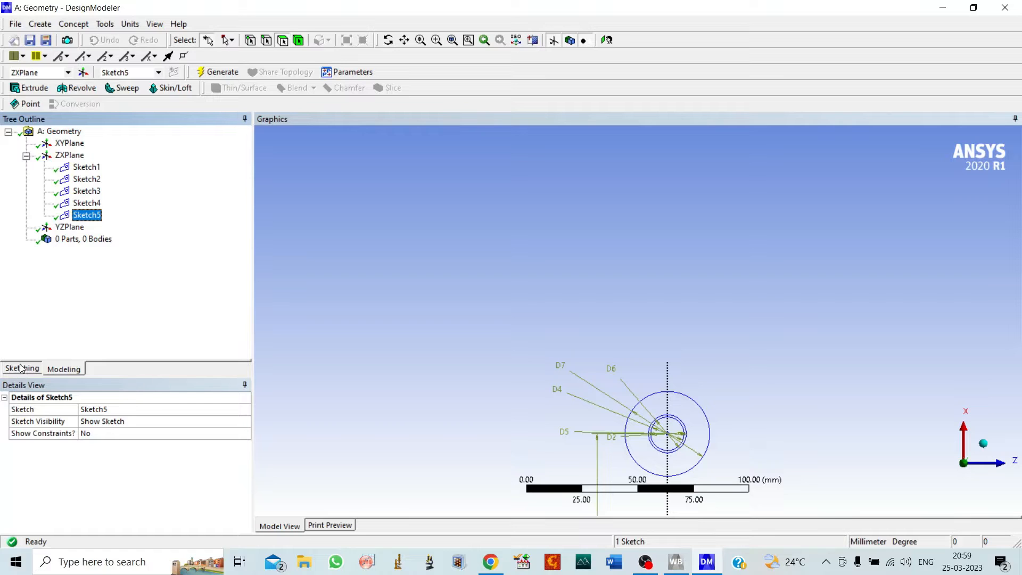
left_click(22, 367)
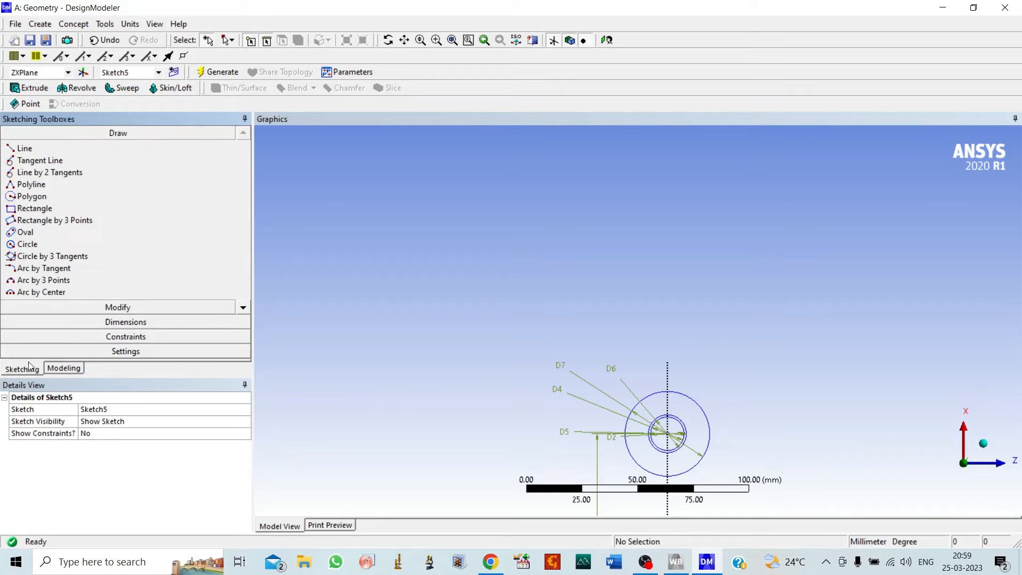
left_click(35, 247)
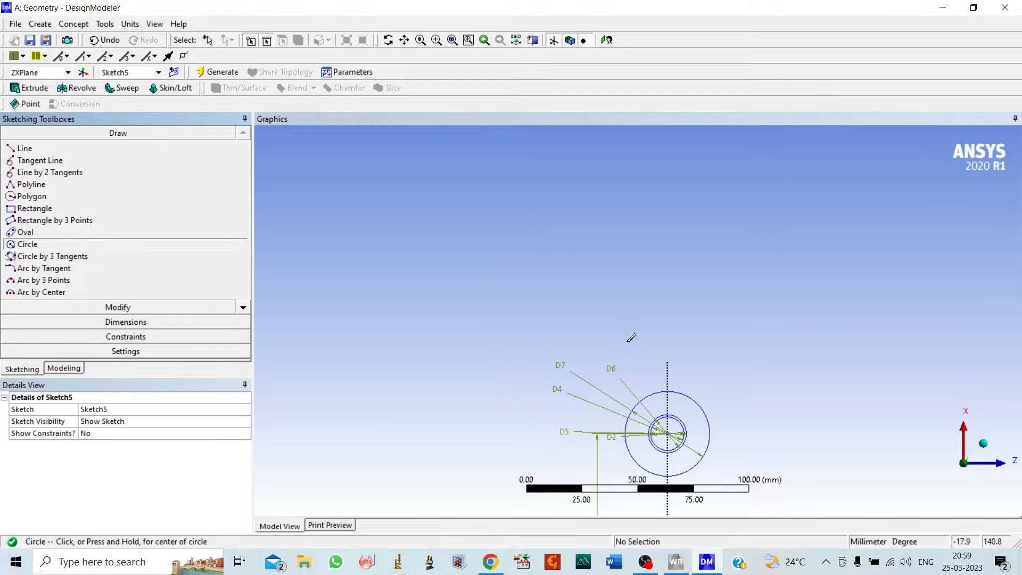
left_click(667, 433)
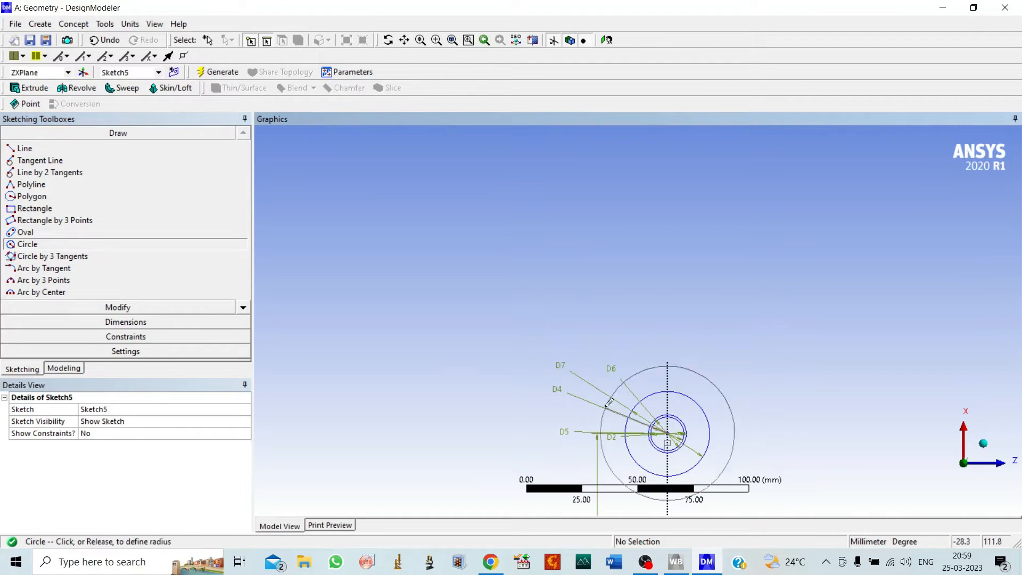
left_click(598, 393)
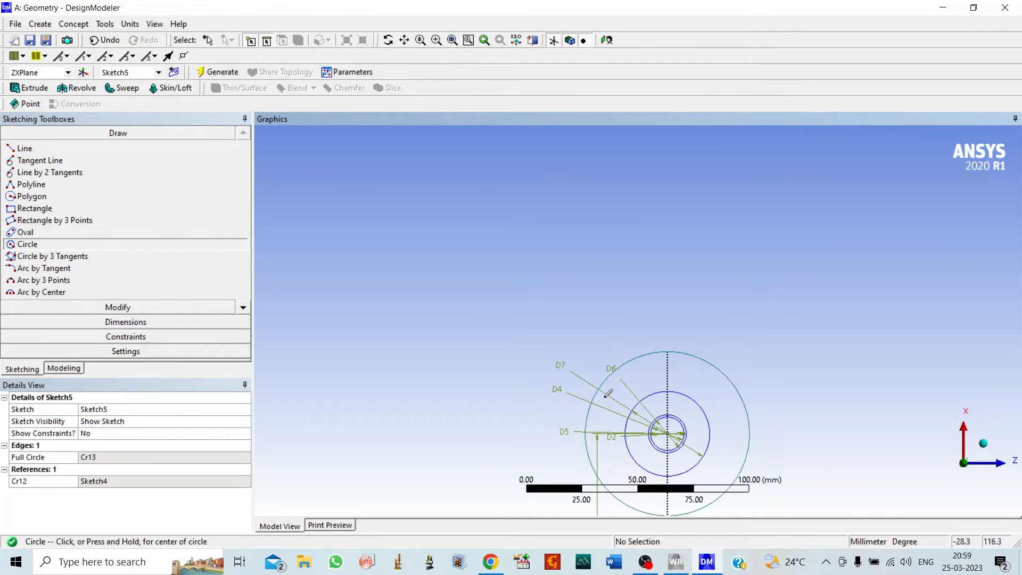
left_click(668, 432)
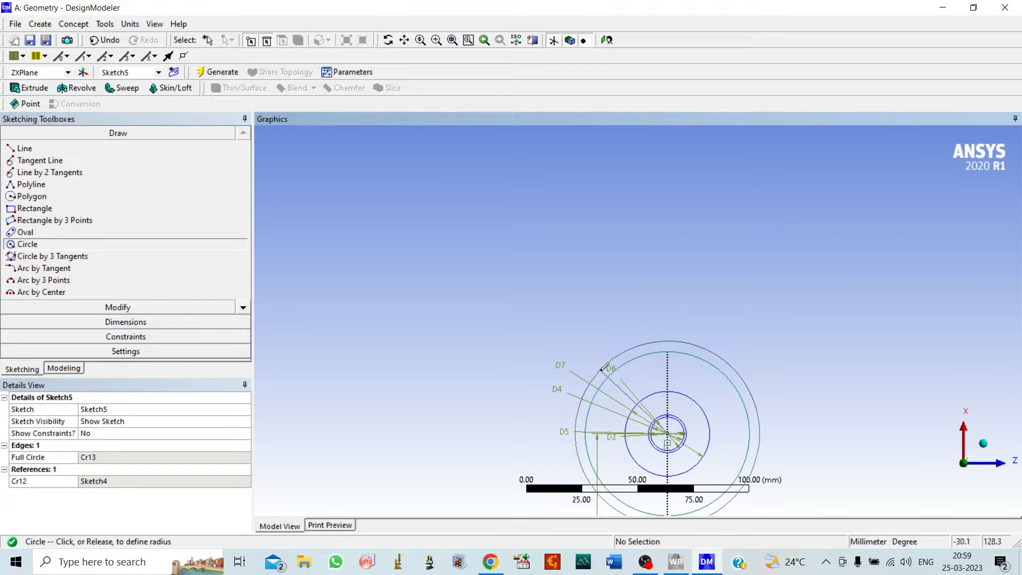
left_click(599, 366)
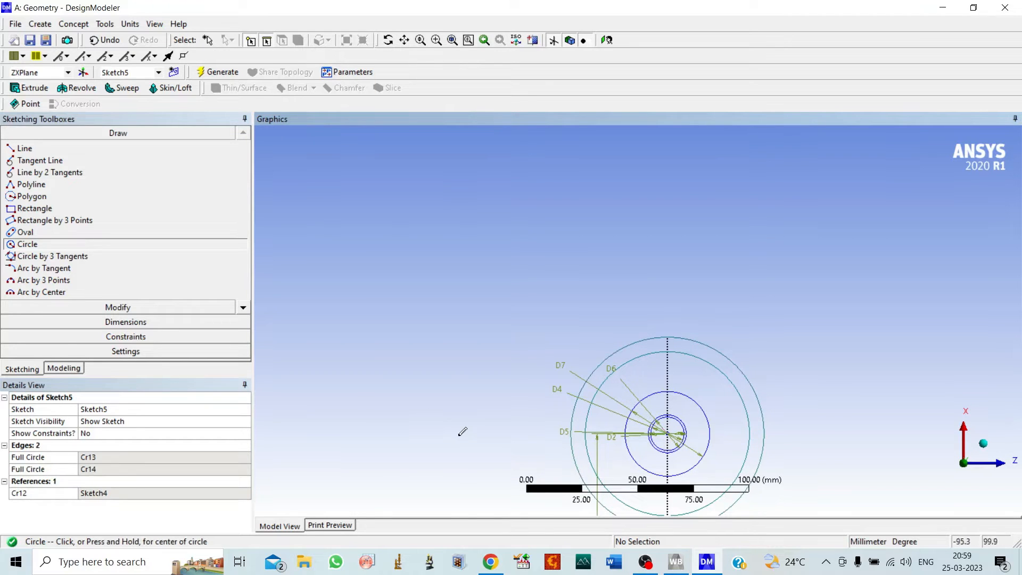
Step: Add diameter dimensions to both new circles of the fifth sketch
left_click(125, 322)
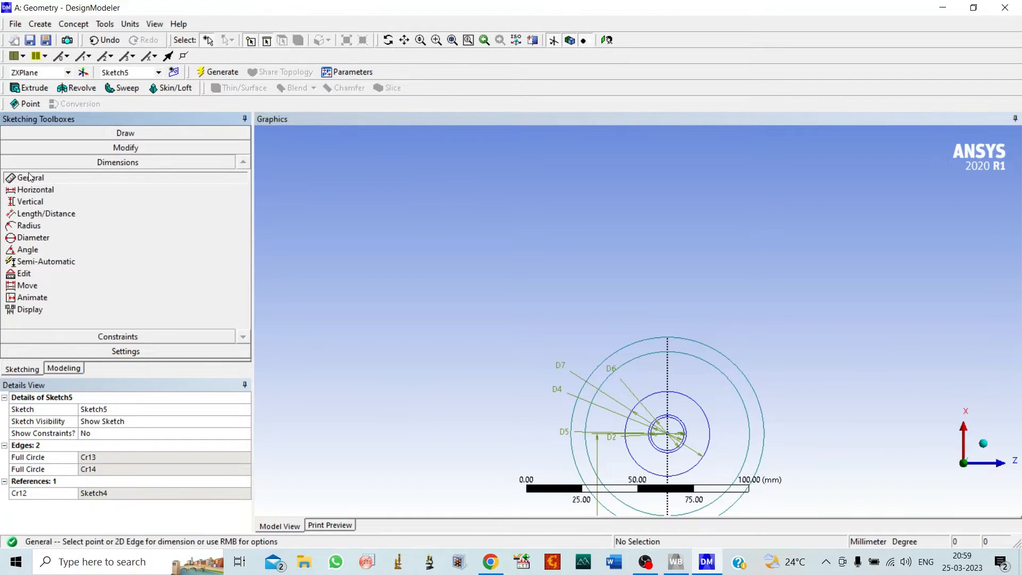
left_click(650, 355)
left_click(620, 309)
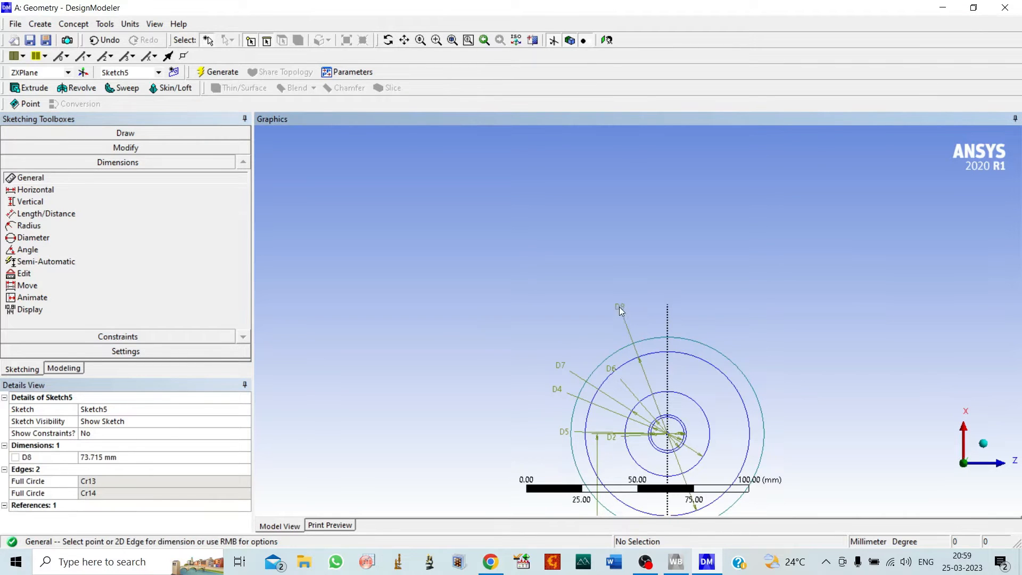
left_click(611, 362)
left_click(574, 322)
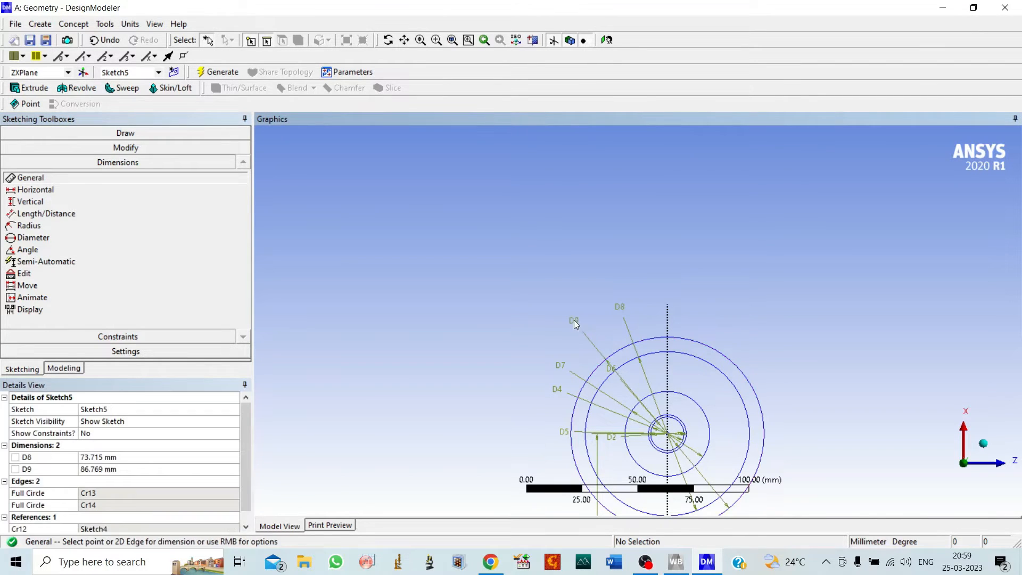
Step: Set the fifth sketch's inner circle diameter to 38 mm and its outer circle diameter to 40 mm
left_click(86, 462)
type("3")
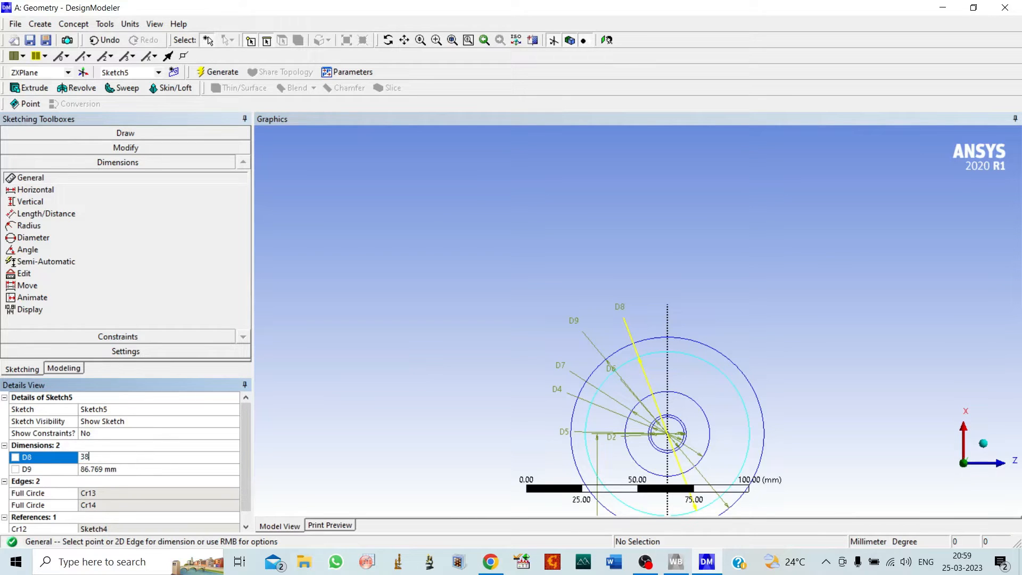
type("8")
left_click(101, 469)
type("40")
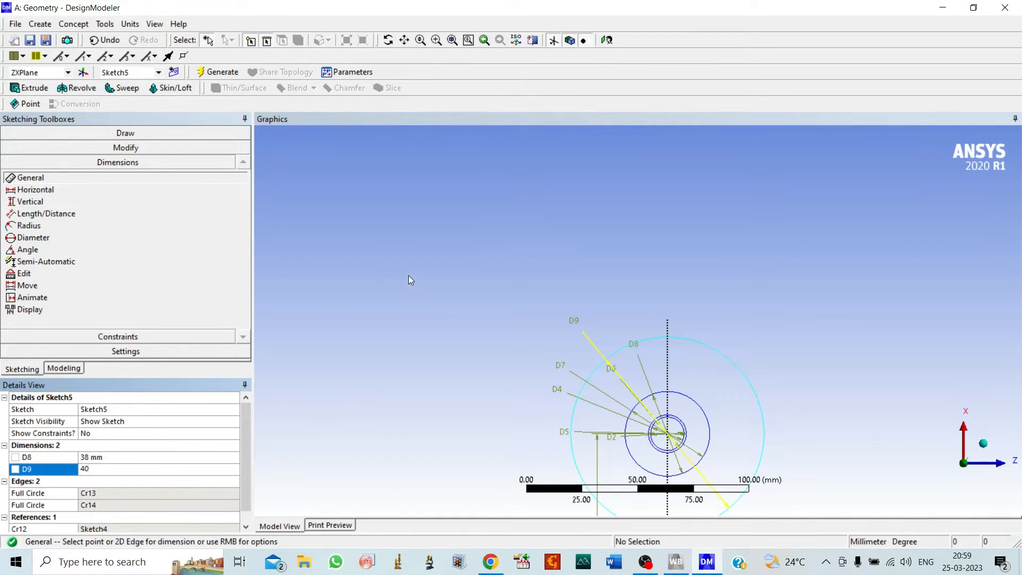
key("Return")
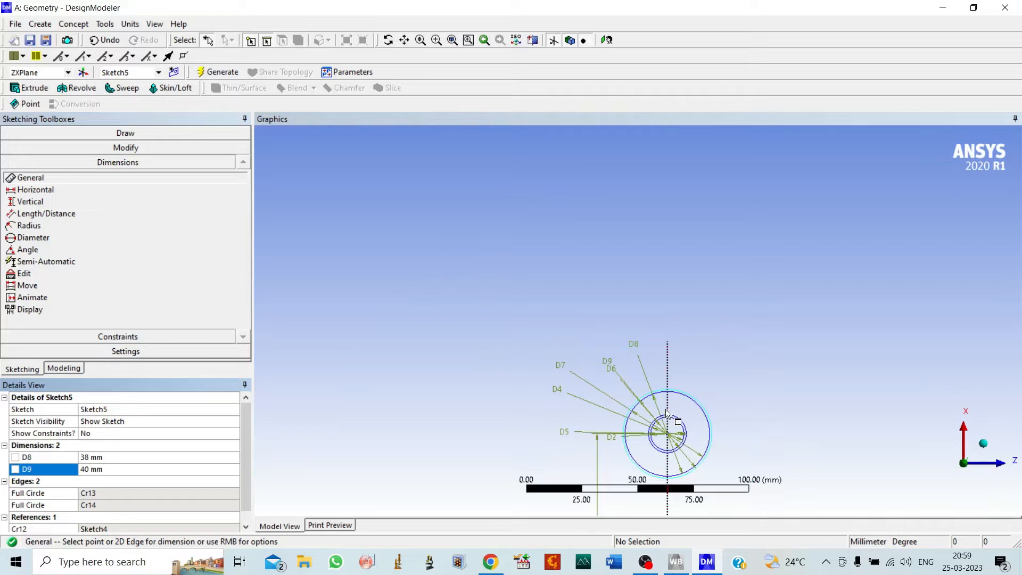
Step: Examine the axis line and the concentric circle profiles together, from the front and in an isometric view
scroll(666, 407, "down", 5)
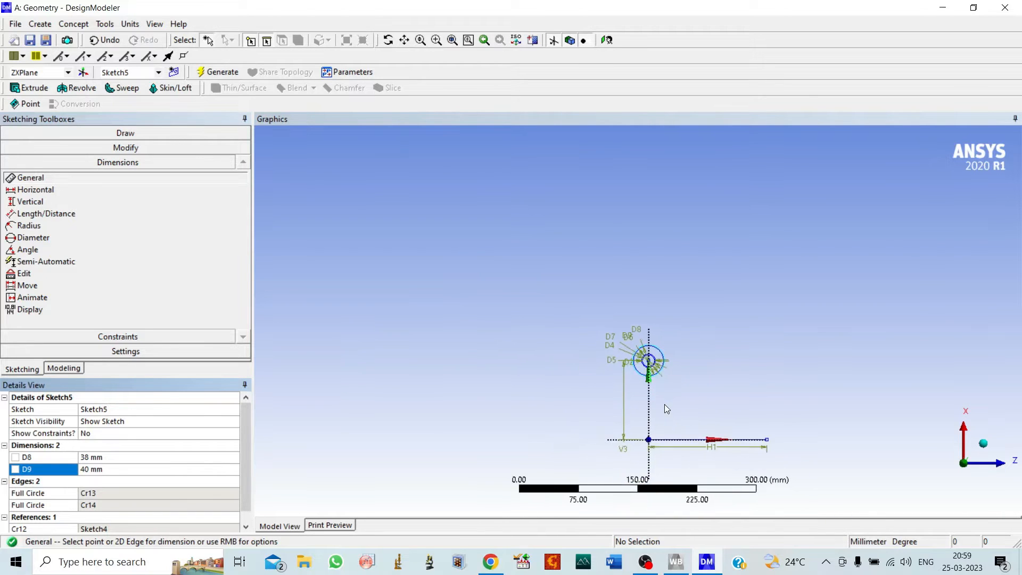
scroll(661, 409, "up", 1)
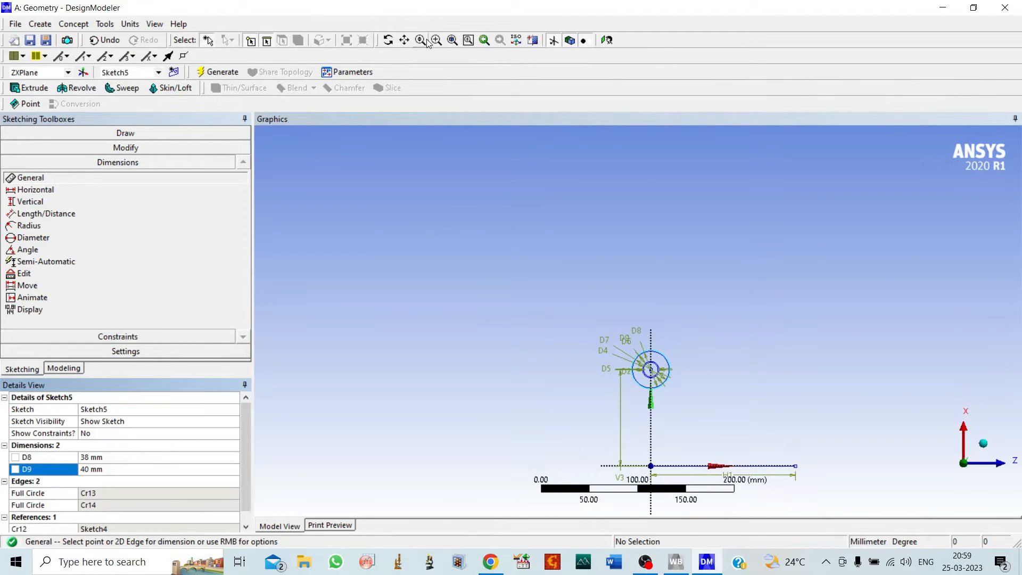
left_click(405, 40)
mouse_move(523, 380)
left_mouse_down()
mouse_move(461, 249)
mouse_move(487, 239)
left_mouse_up()
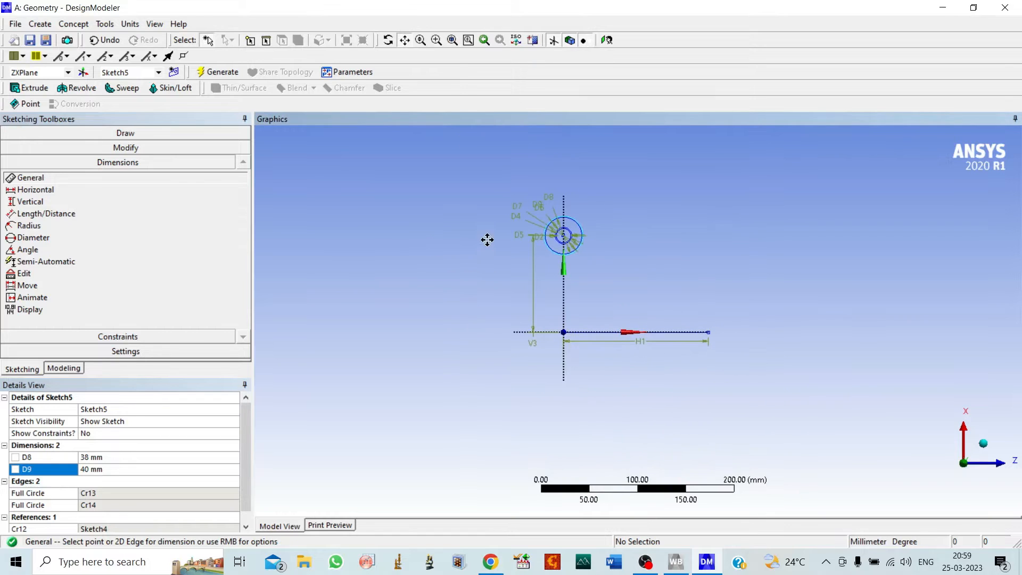
left_click(405, 41)
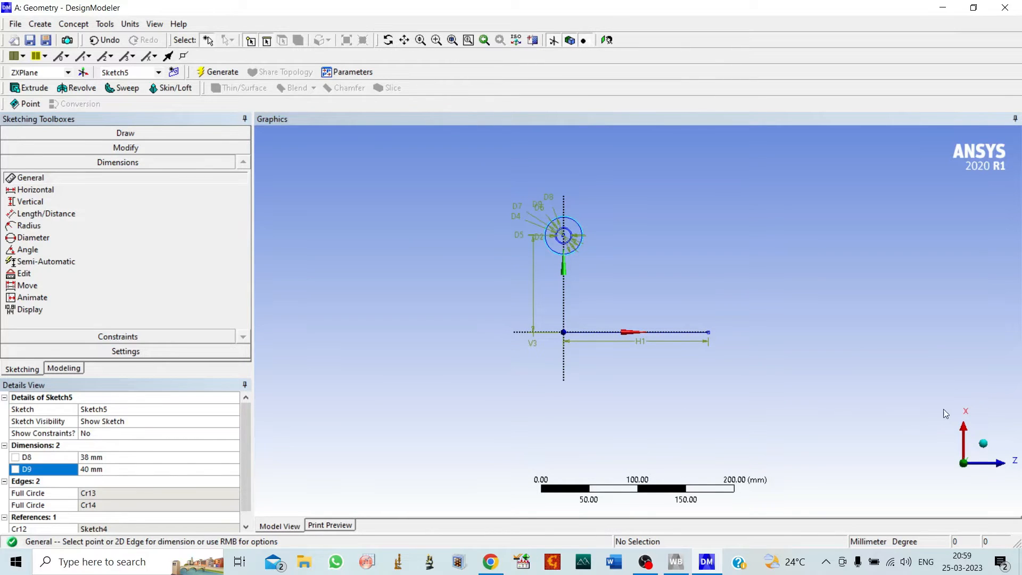
left_click(981, 440)
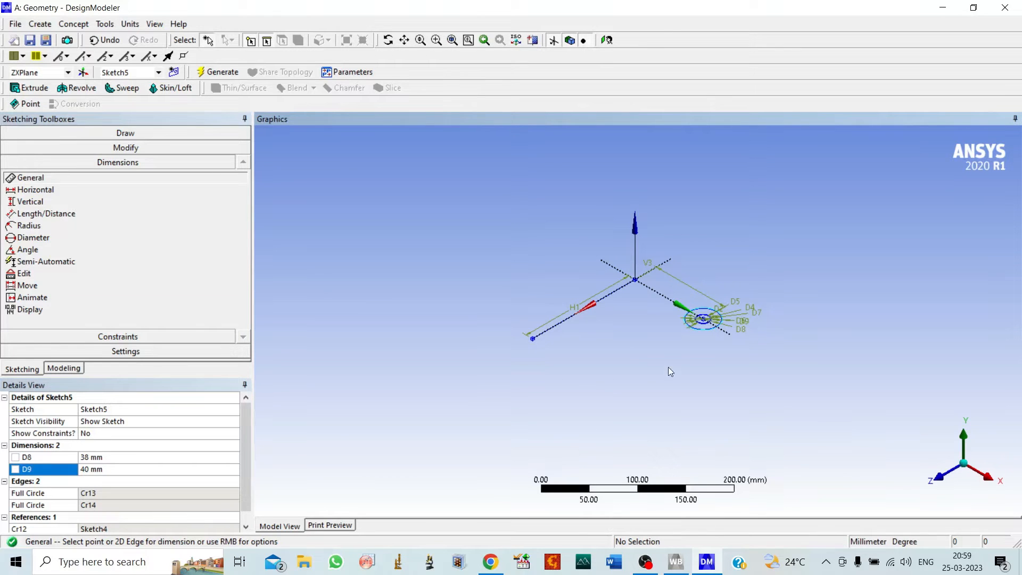
scroll(672, 365, "up", 3)
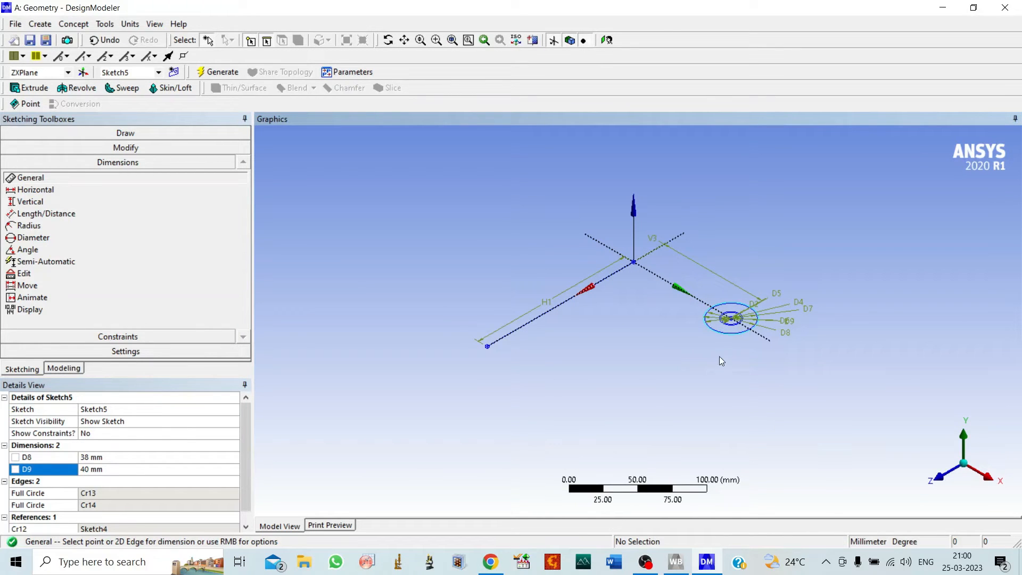
Step: Start a Sweep feature with Sketch2 as the profile and the straight line of Sketch1 as the path
left_click(64, 368)
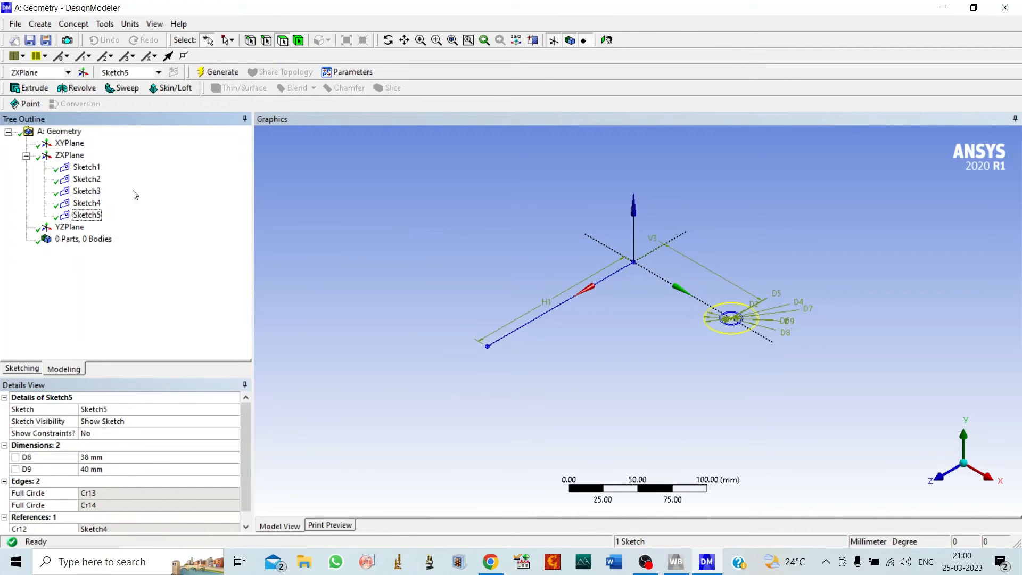
scroll(363, 234, "up", 1)
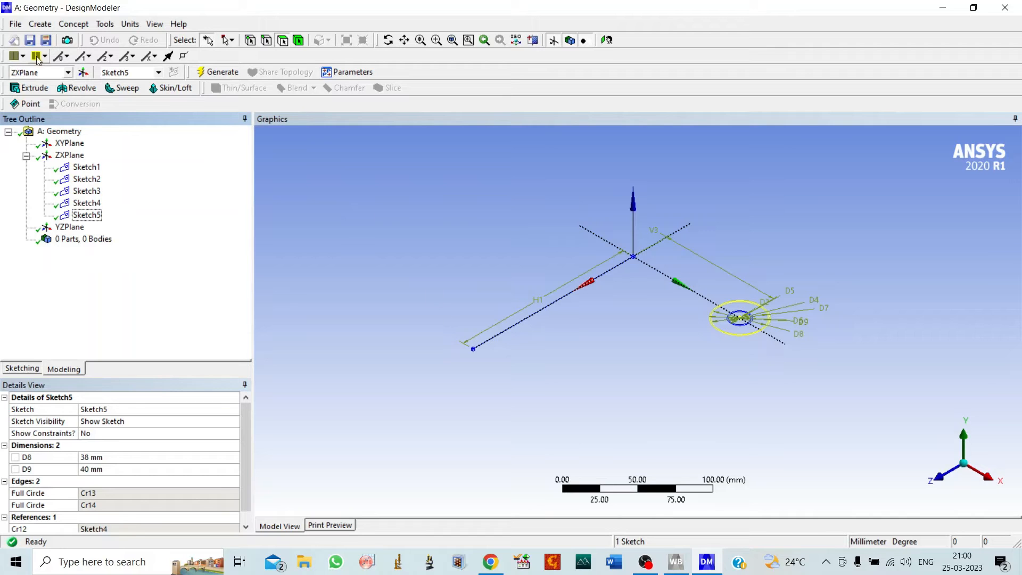
left_click(126, 88)
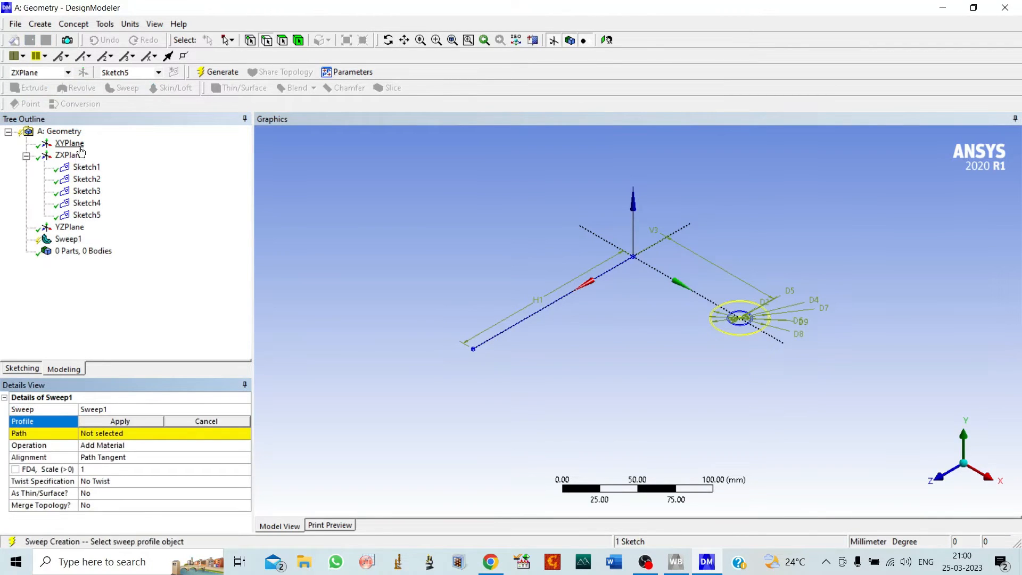
left_click(90, 180)
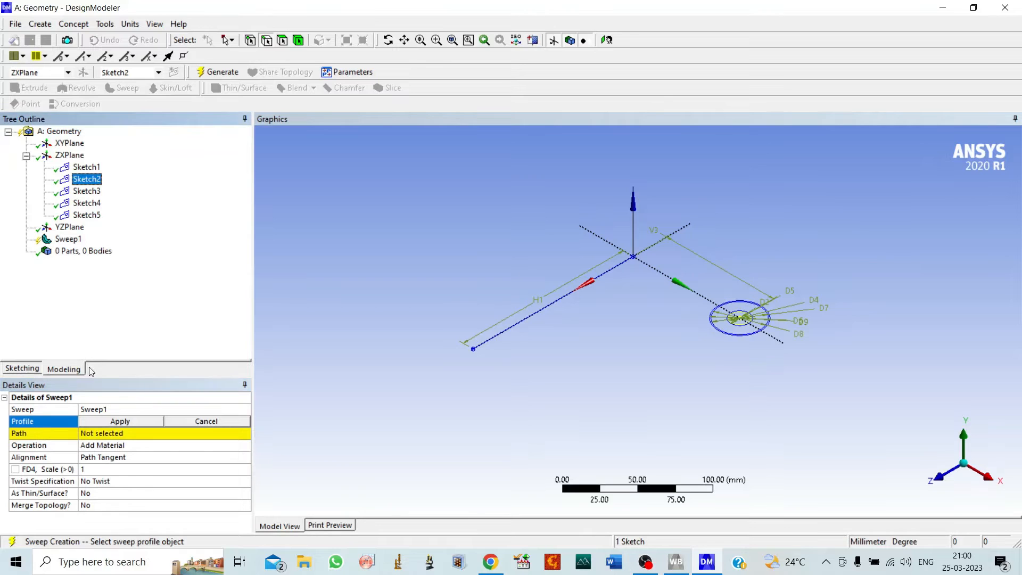
left_click(113, 423)
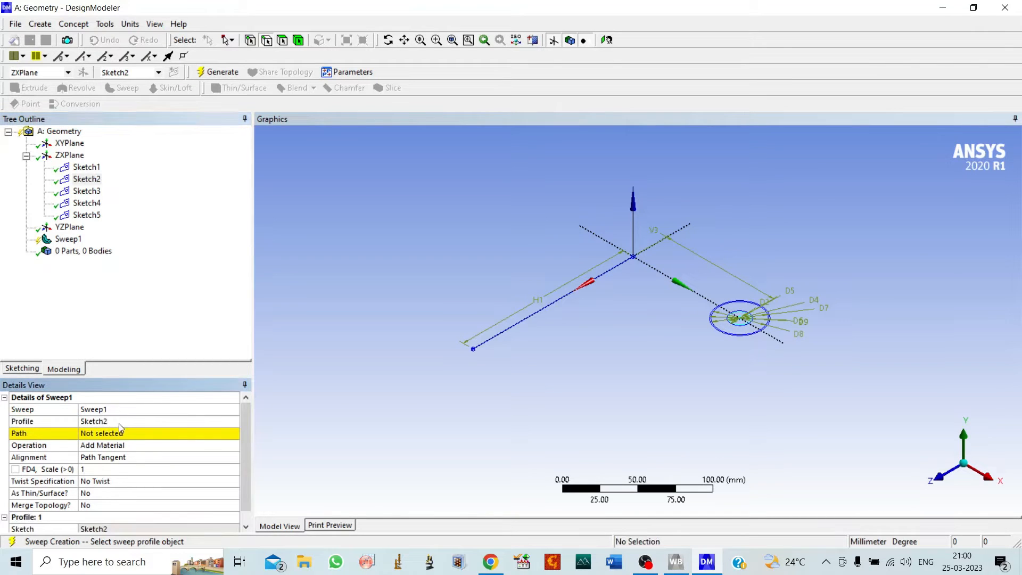
left_click(104, 437)
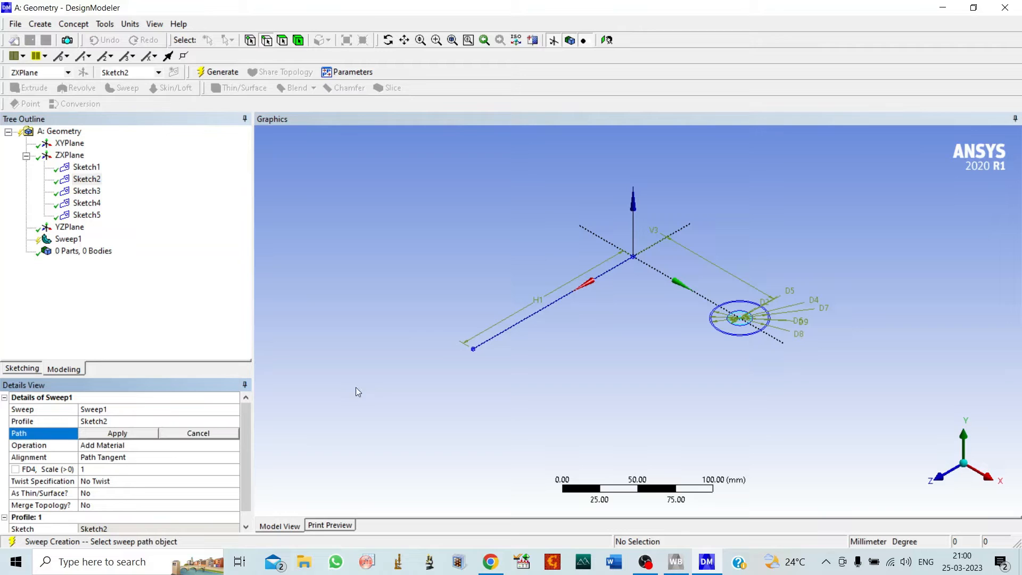
left_click(561, 300)
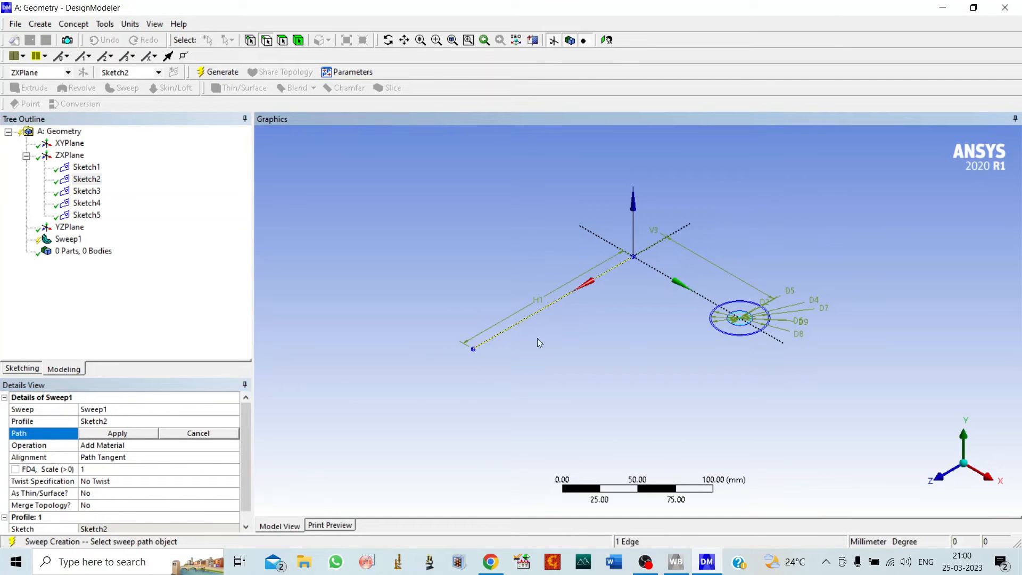
left_click(117, 434)
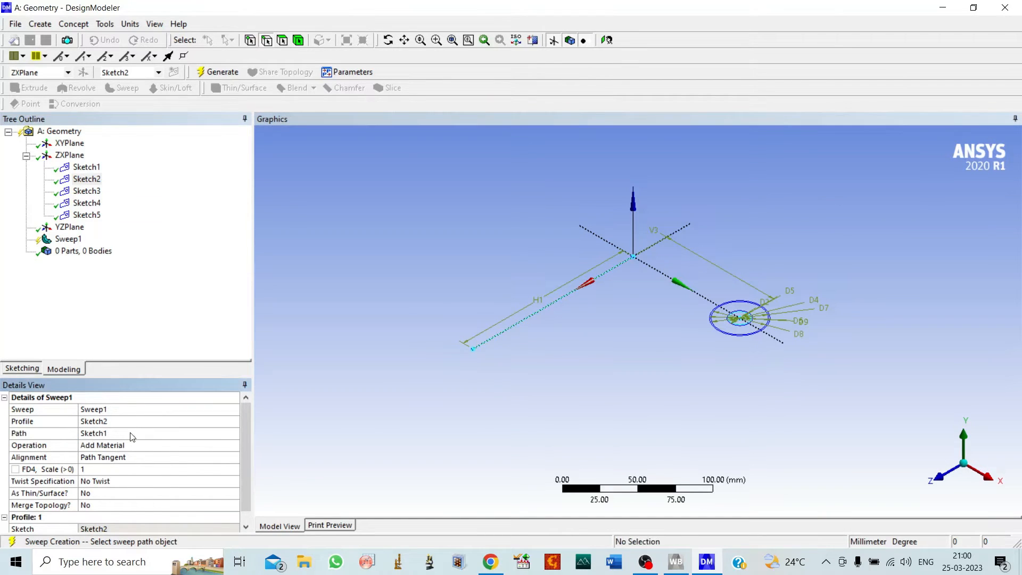
Step: Set the sweep's operation to Add Frozen and its twist specification to Turns with 3 turns, and generate the coil
left_click(228, 450)
left_click(235, 445)
left_click(142, 465)
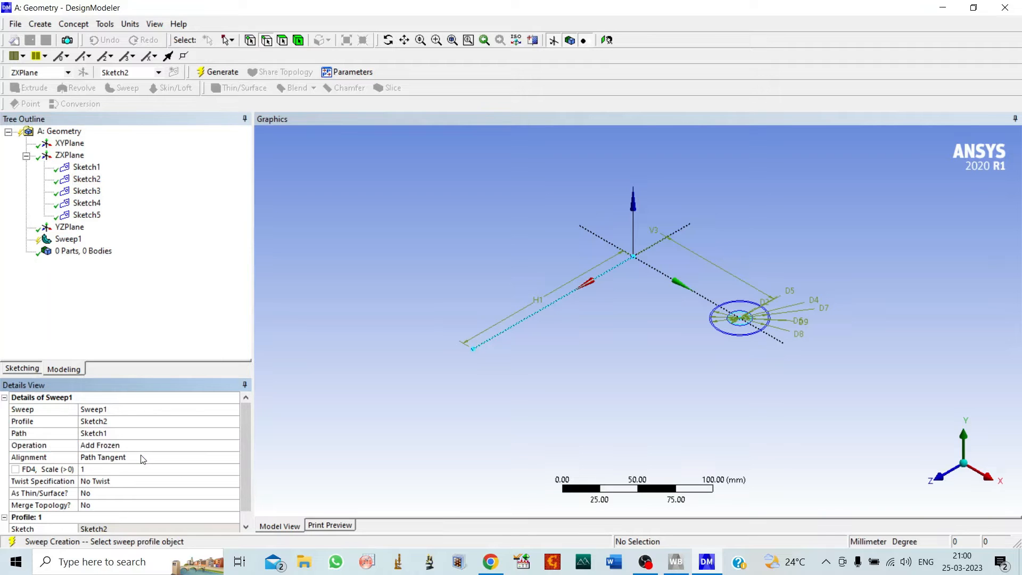
left_click(182, 486)
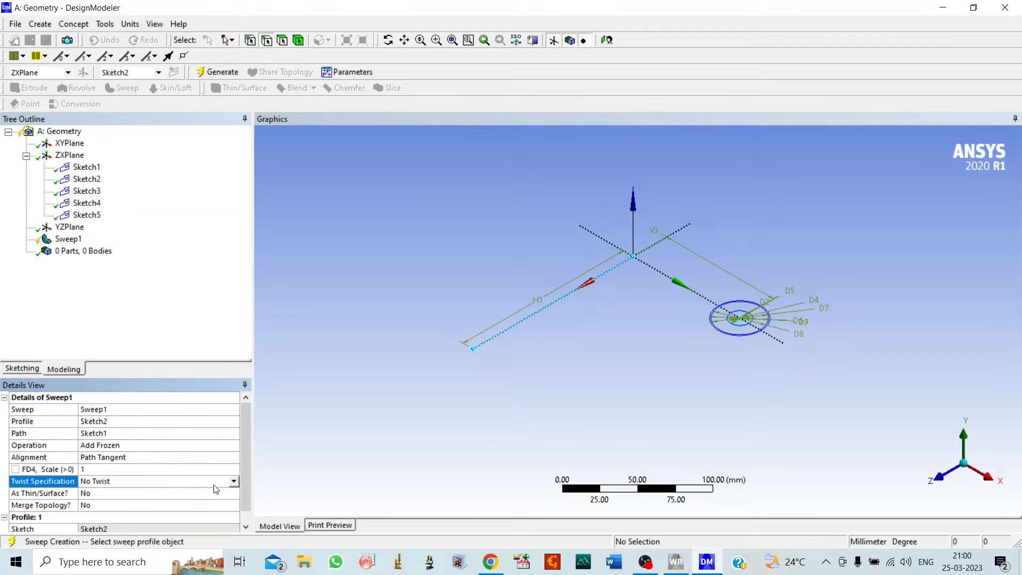
left_click(233, 481)
left_click(128, 509)
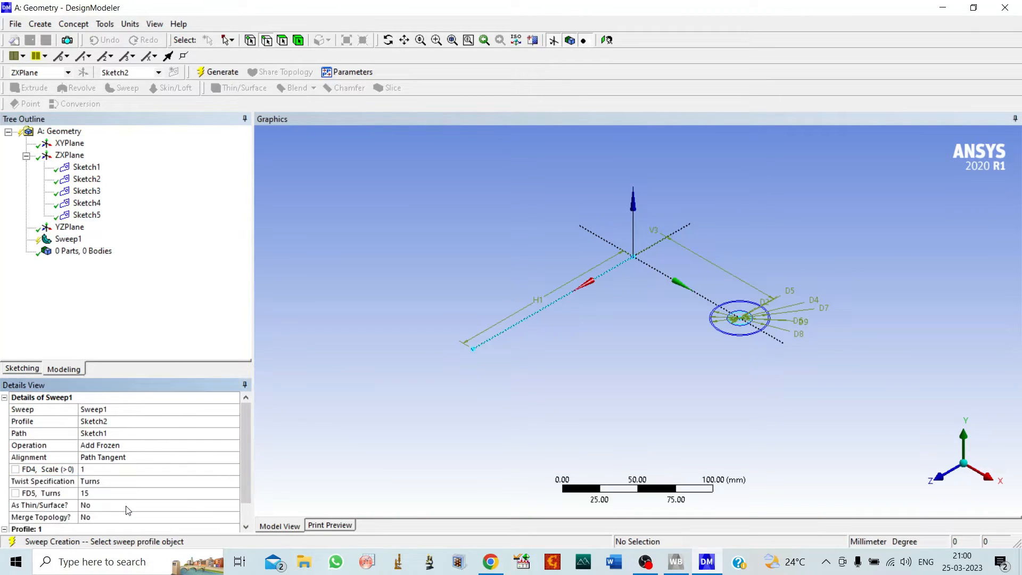
left_click(105, 491)
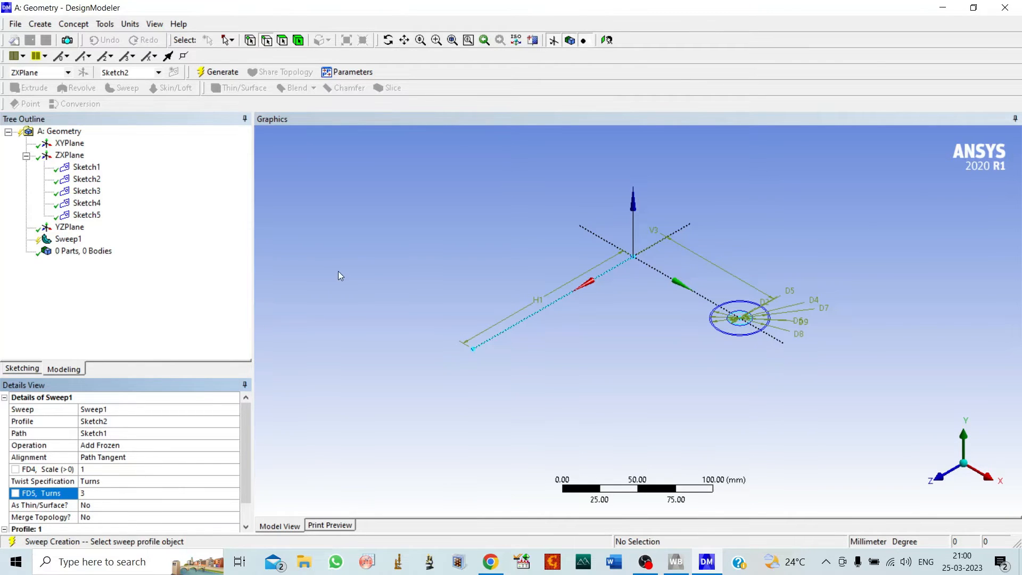
left_click(239, 72)
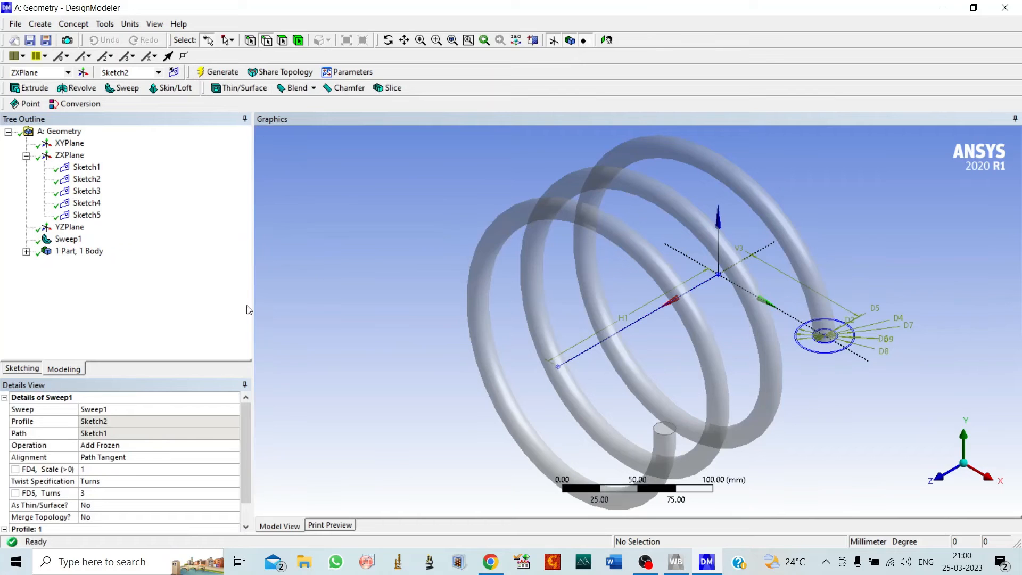
Step: Start a second Sweep feature with Sketch3 as the profile and the straight line of Sketch1 as the path
left_click(128, 87)
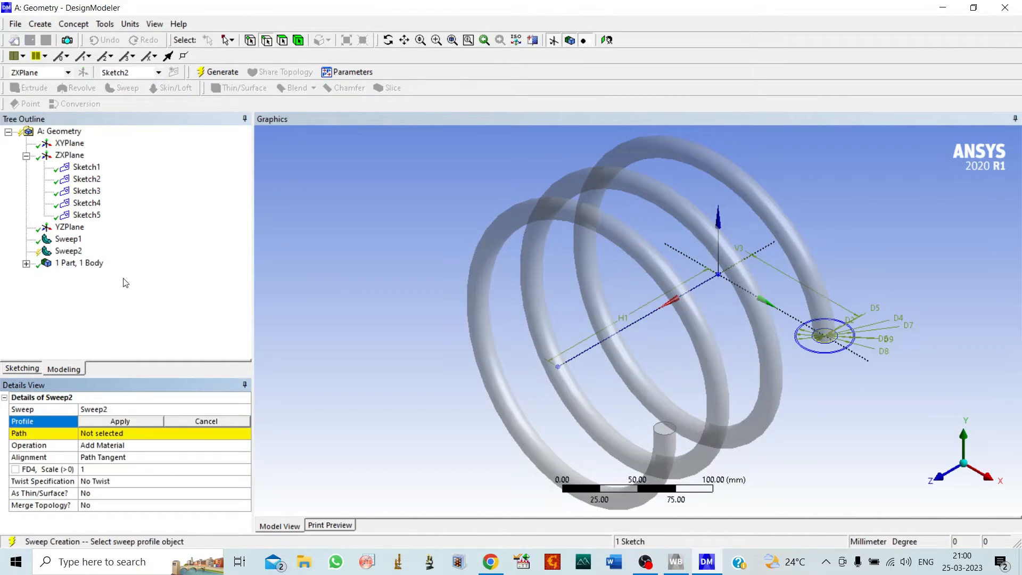
left_click(90, 190)
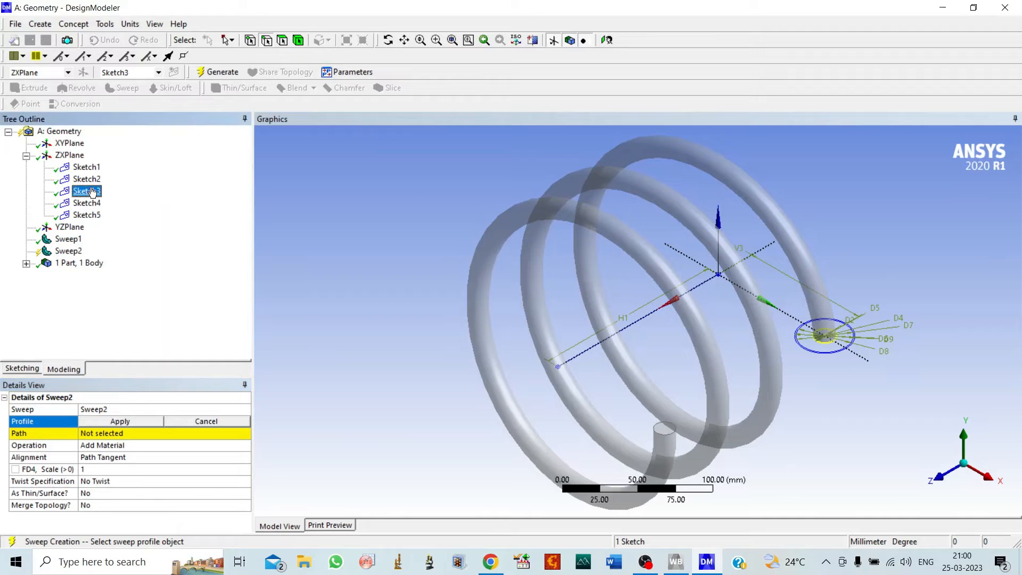
left_click(117, 425)
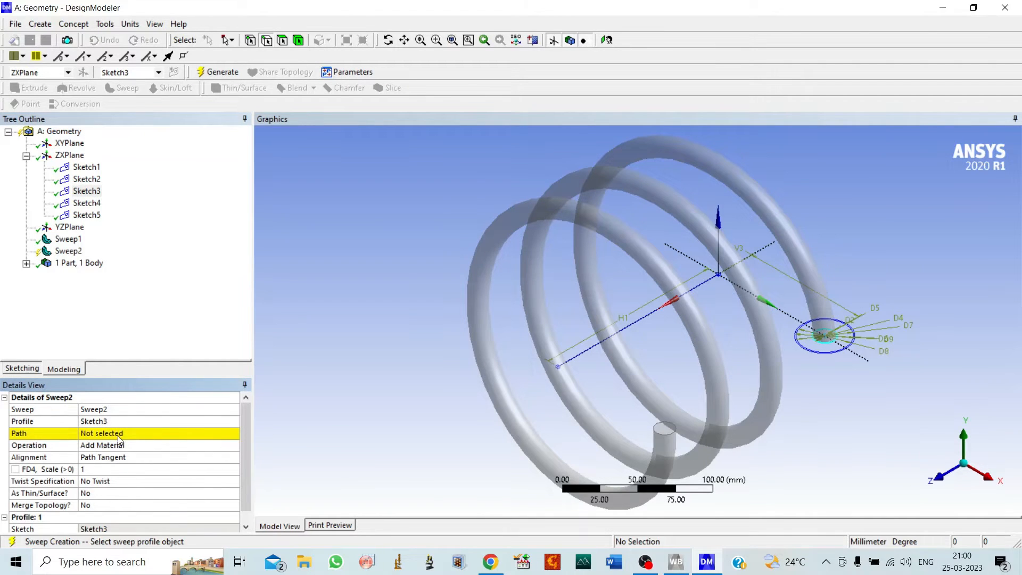
left_click(118, 434)
left_click(644, 315)
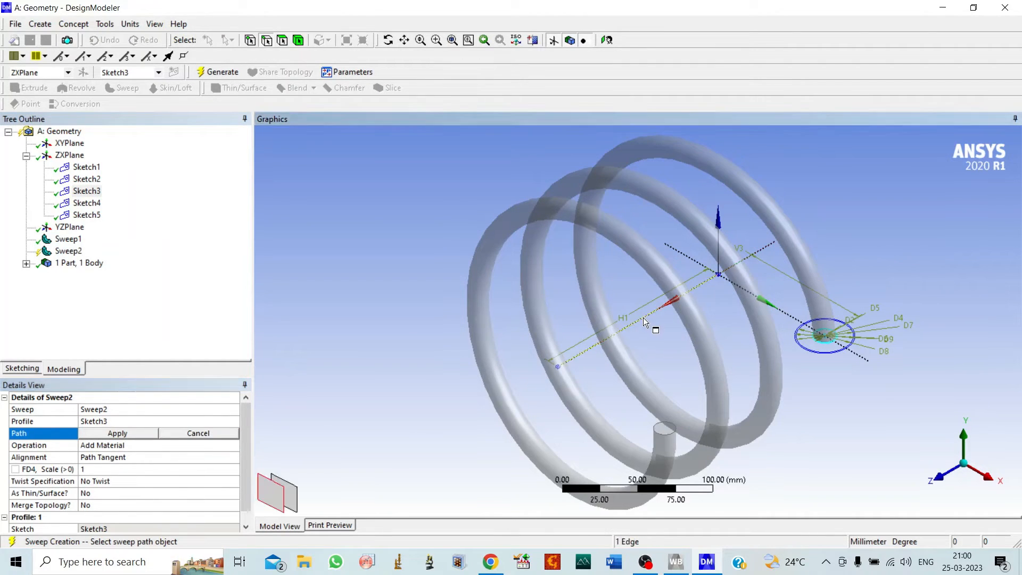
left_click(118, 433)
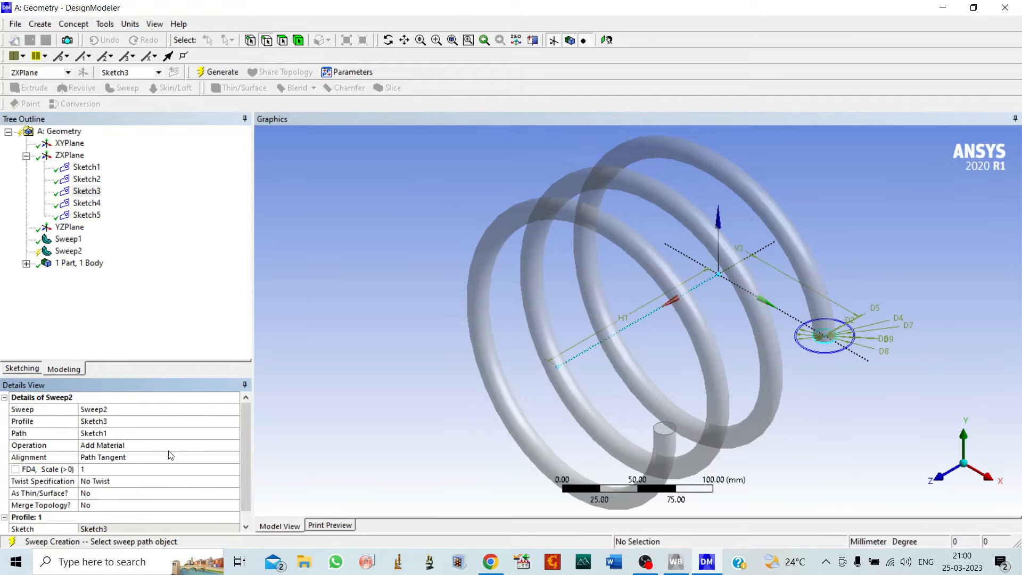
Step: Set the second sweep's operation to Add Frozen and its twist specification to Turns with 3 turns, and generate it
left_click(187, 446)
left_click(235, 445)
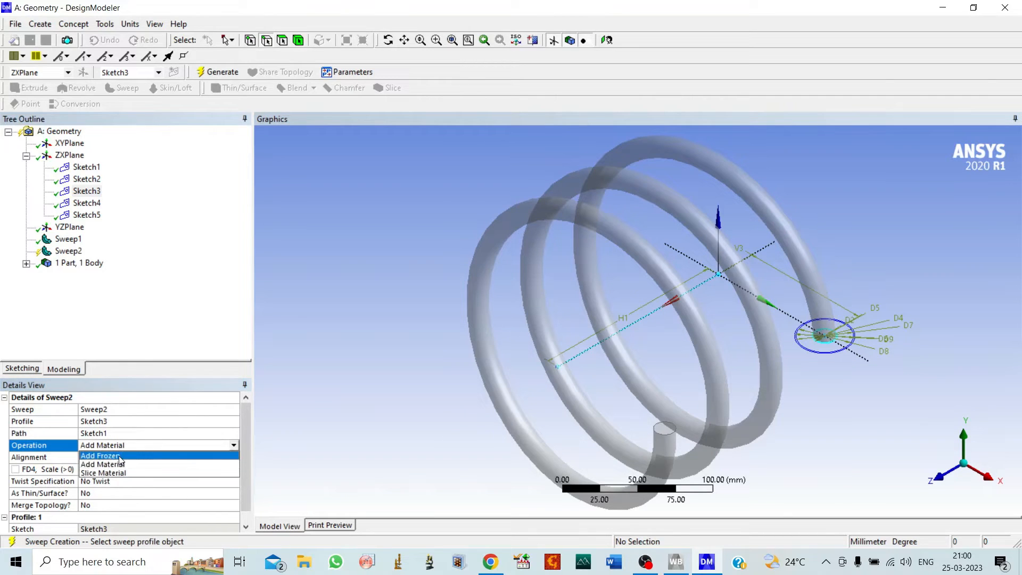
left_click(123, 466)
left_click(234, 483)
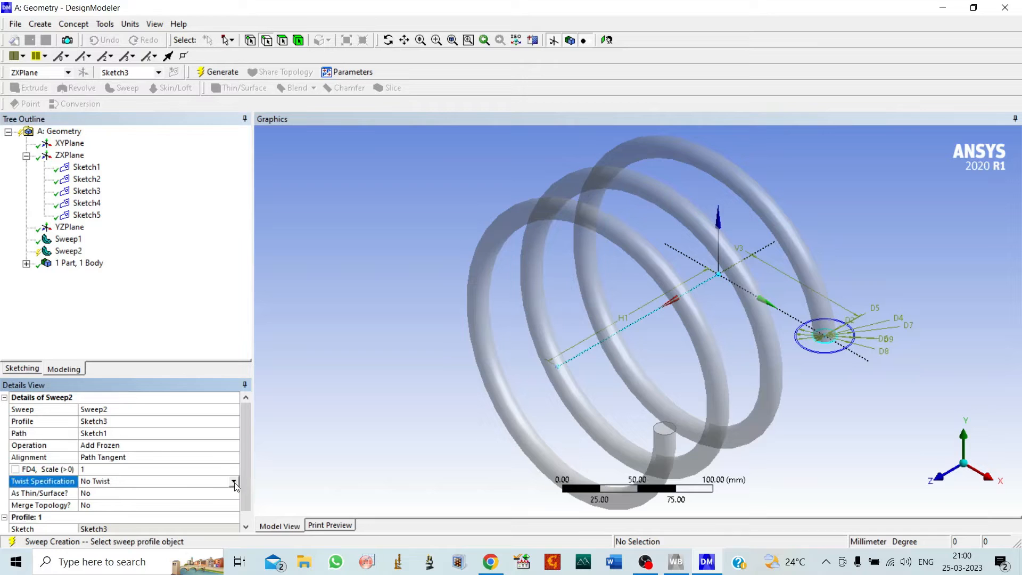
left_click(234, 482)
left_click(118, 509)
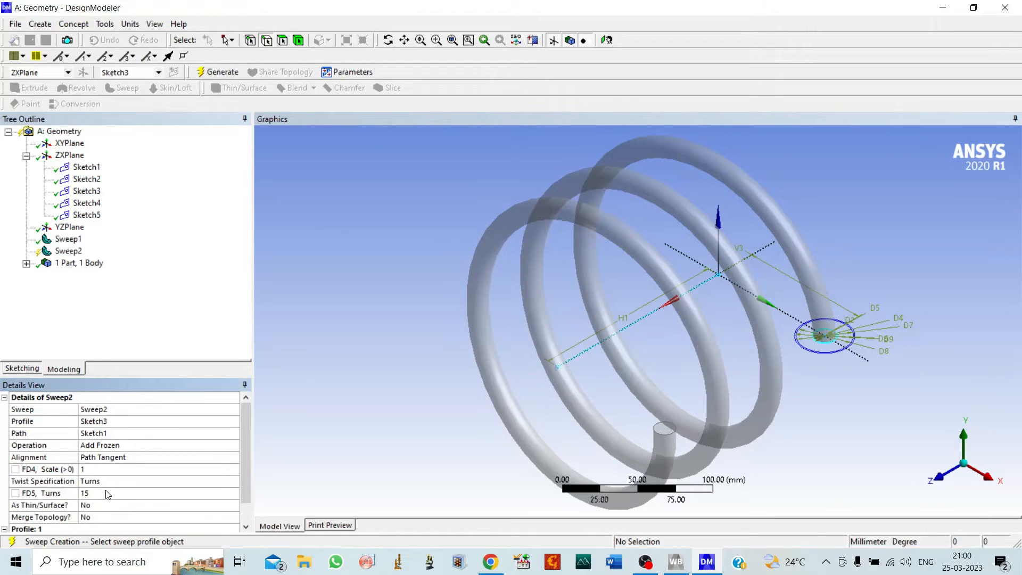
left_click(105, 493)
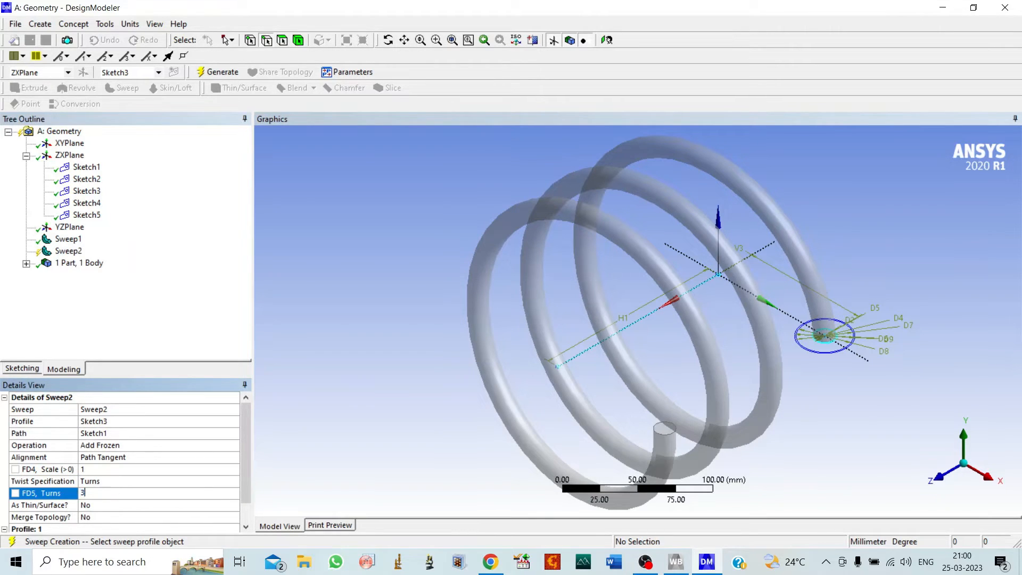
left_click(218, 72)
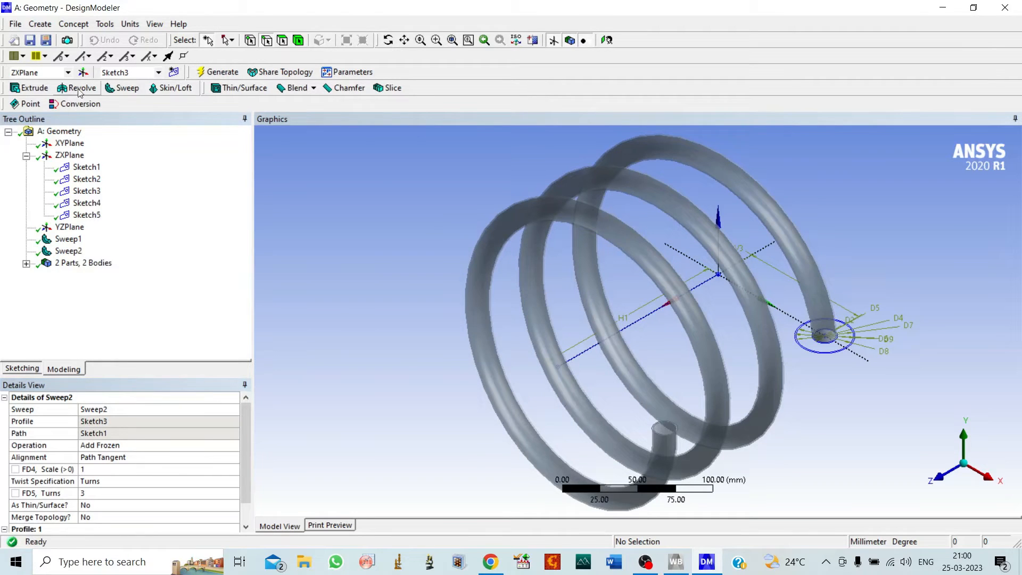
Step: Start a third Sweep feature with Sketch3 as the profile and the straight line of Sketch1 as the path
left_click(125, 90)
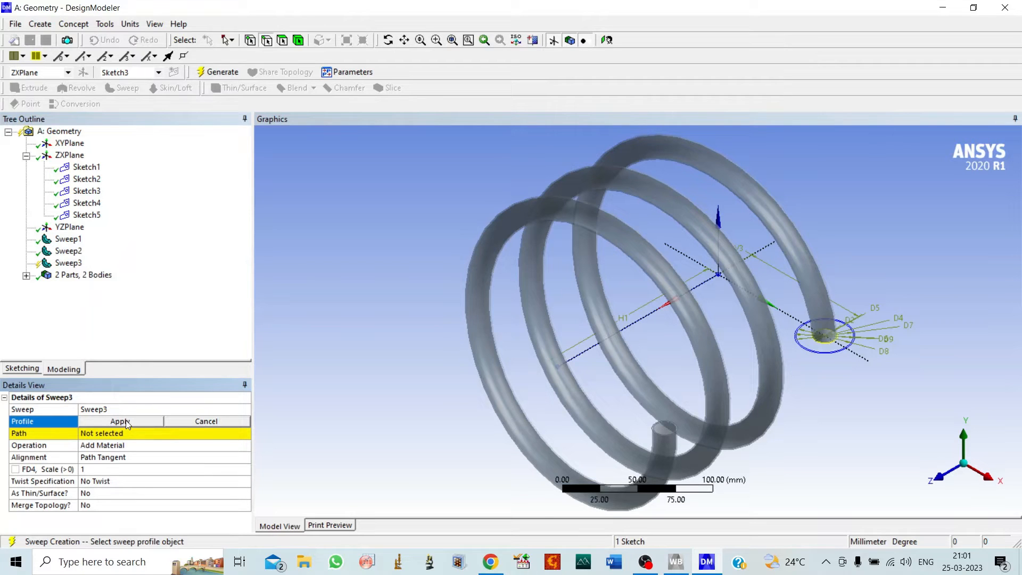
left_click(119, 422)
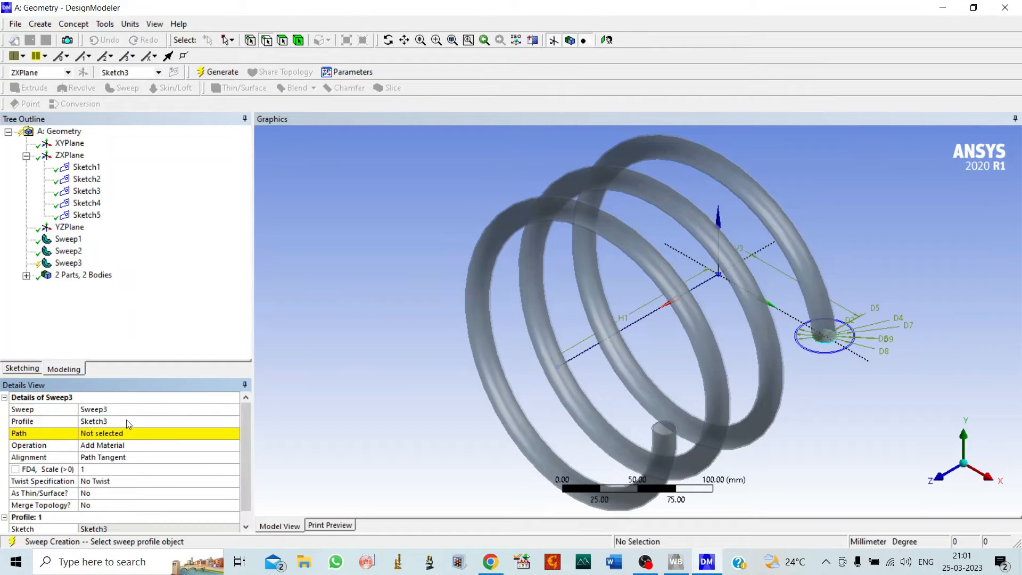
left_click(97, 434)
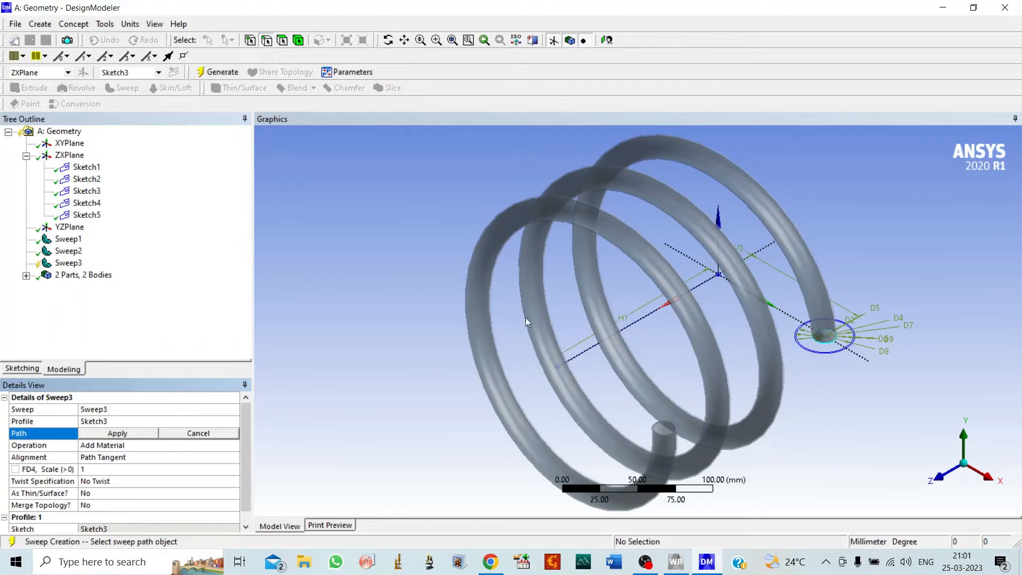
left_click(585, 356)
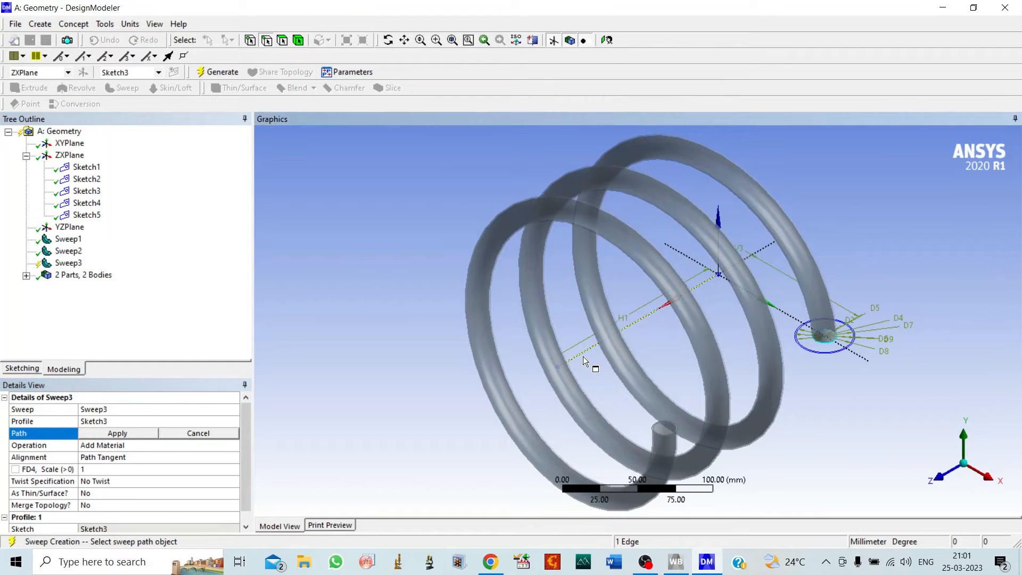
left_click(93, 433)
Step: Set the third sweep's operation to Add Frozen and its twist specification to Turns with 3 turns, and generate it
left_click(212, 448)
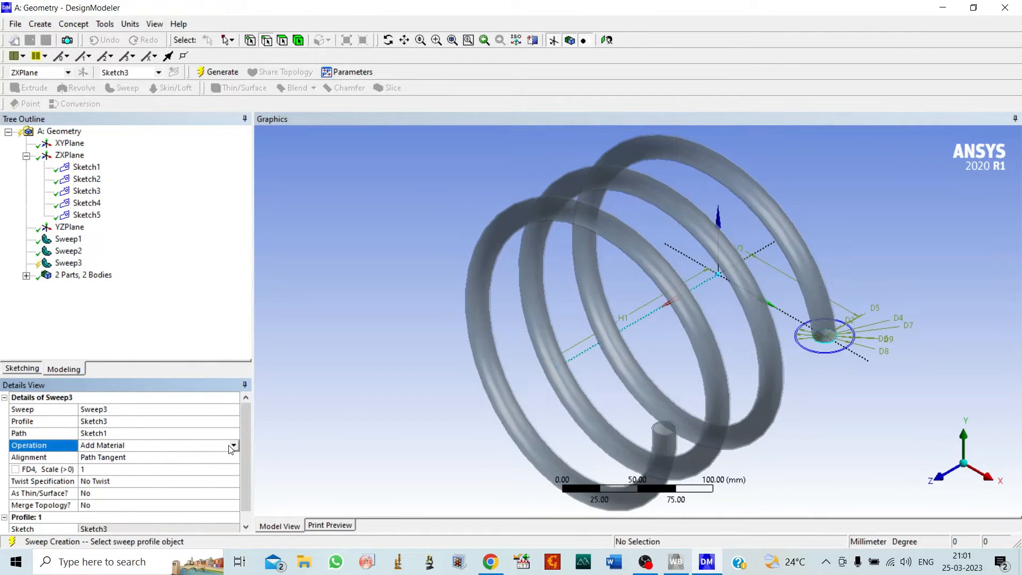
left_click(233, 445)
left_click(154, 461)
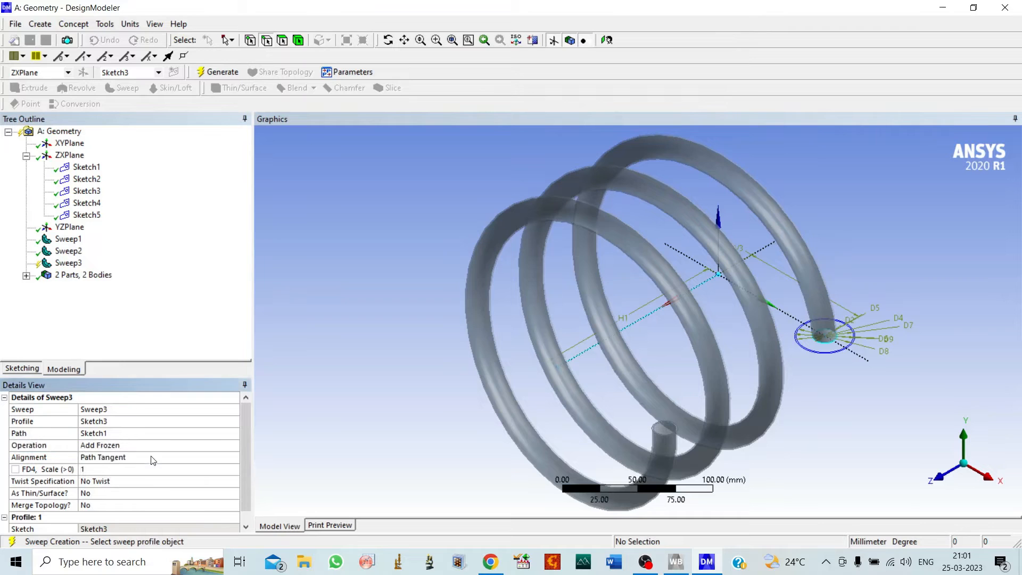
left_click(134, 482)
left_click(234, 481)
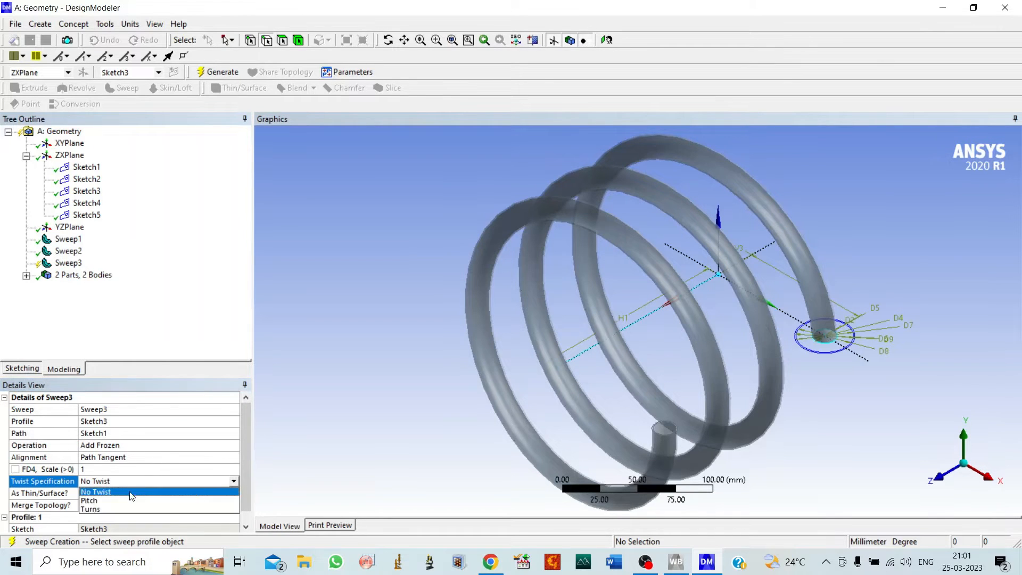
left_click(114, 509)
left_click(106, 490)
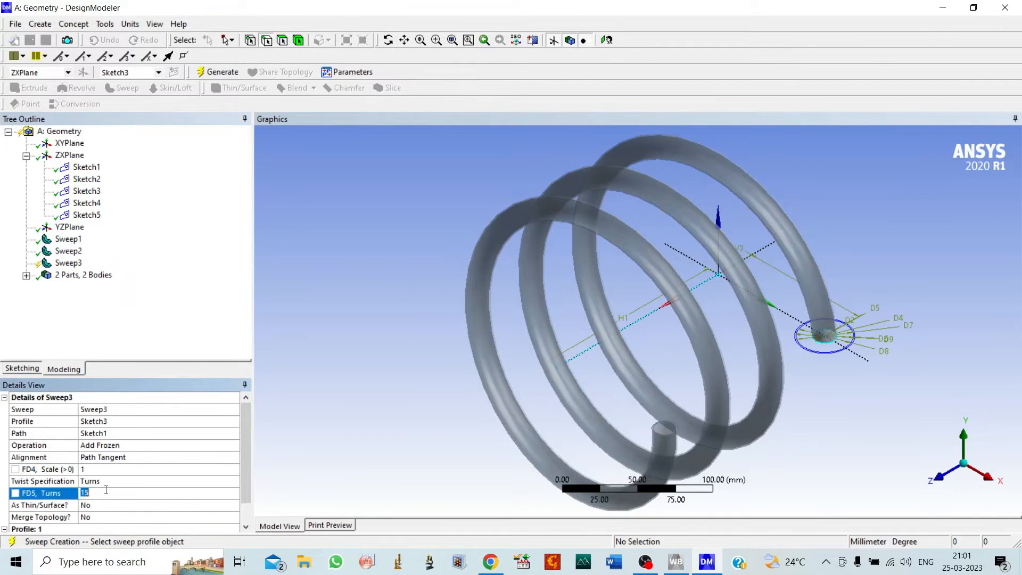
left_click(223, 73)
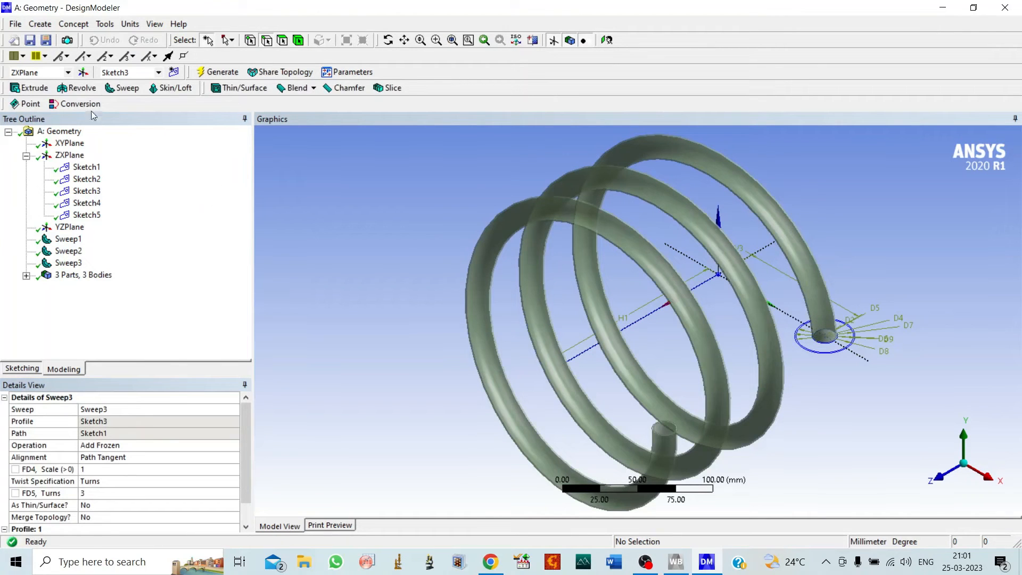
Step: Start a fourth Sweep feature with Sketch5 as the profile and the straight line of Sketch1 as the path
left_click(121, 88)
left_click(87, 215)
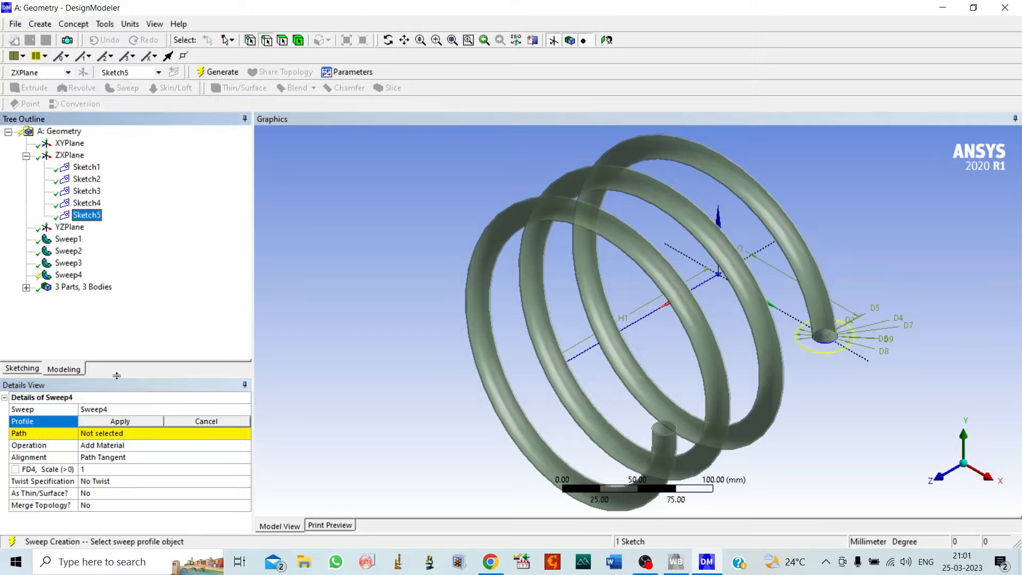
left_click(121, 422)
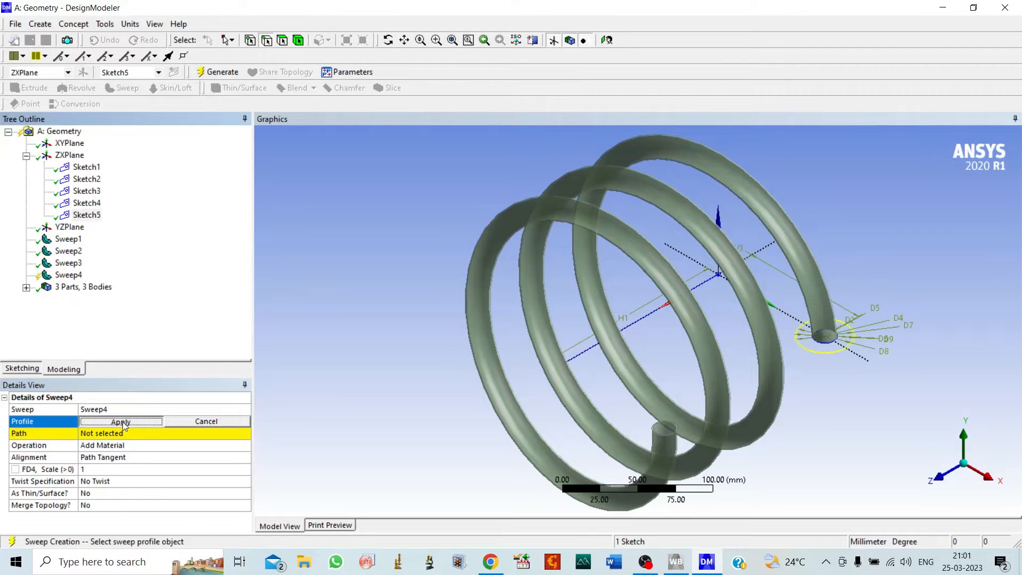
left_click(164, 434)
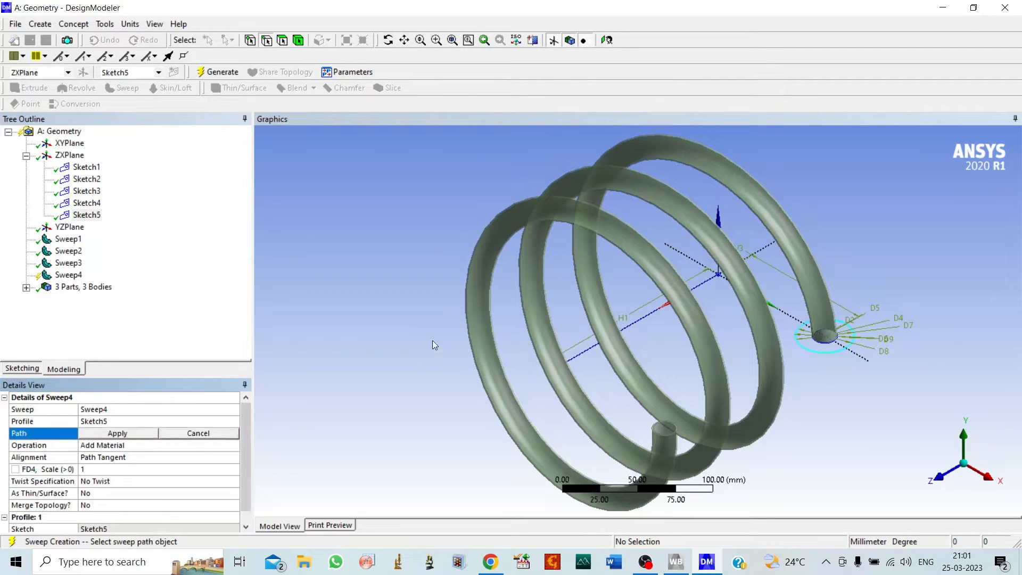
left_click(582, 351)
left_click(130, 436)
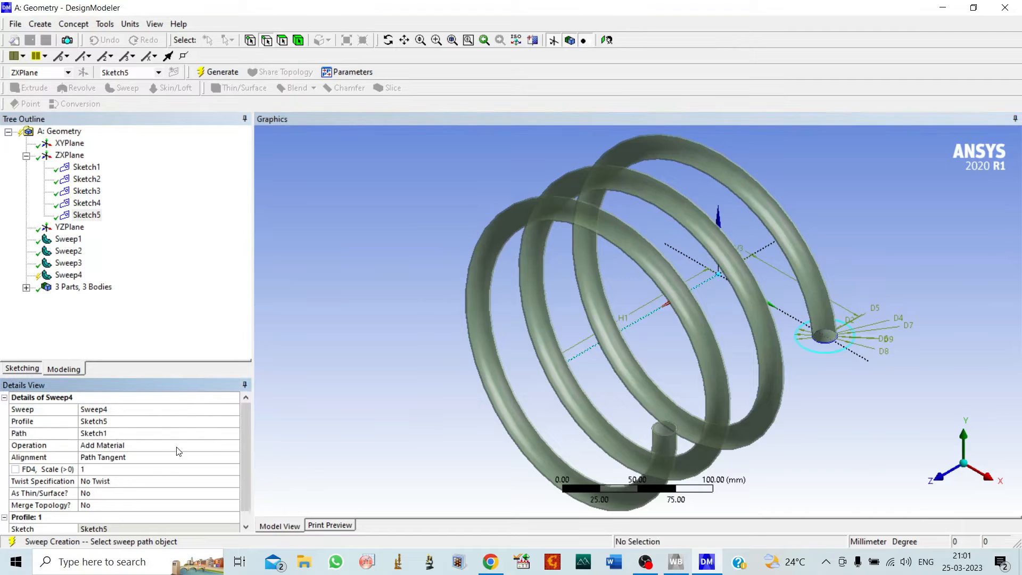
Step: Set the fourth sweep's twist specification to Turns with 3 turns and generate the outer coil
left_click(221, 480)
left_click(234, 480)
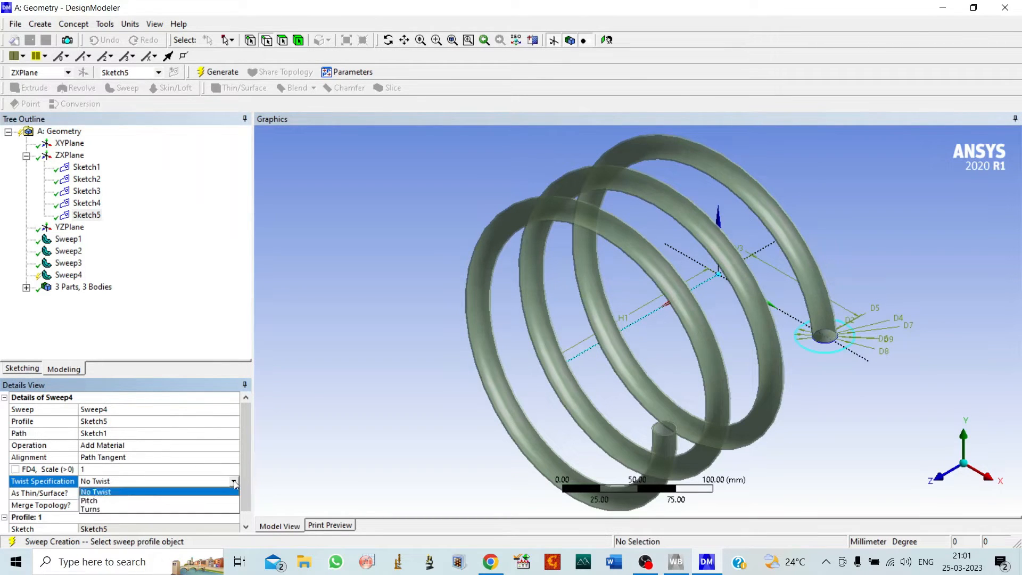
left_click(133, 509)
left_click(117, 492)
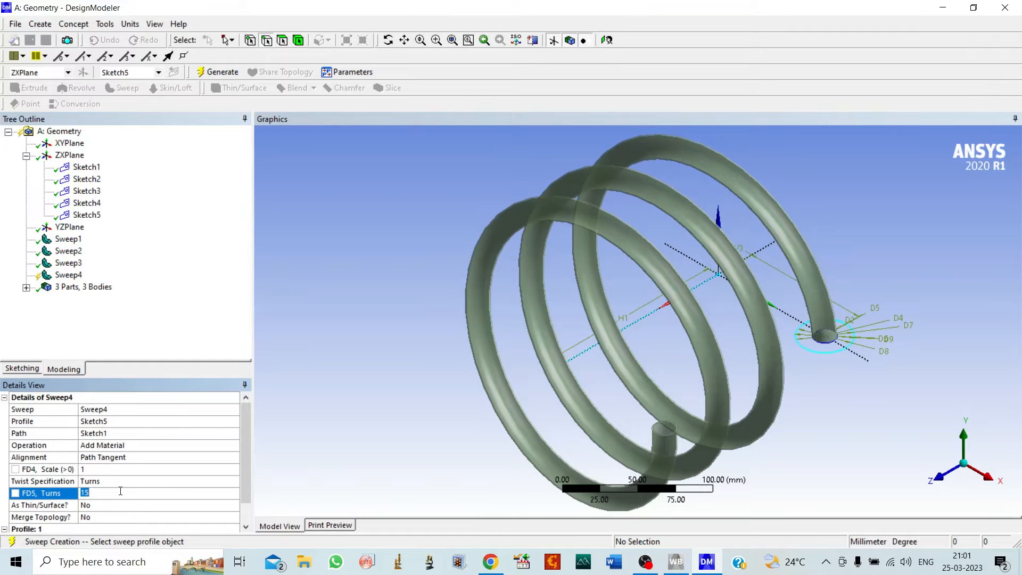
type("3")
left_click(222, 73)
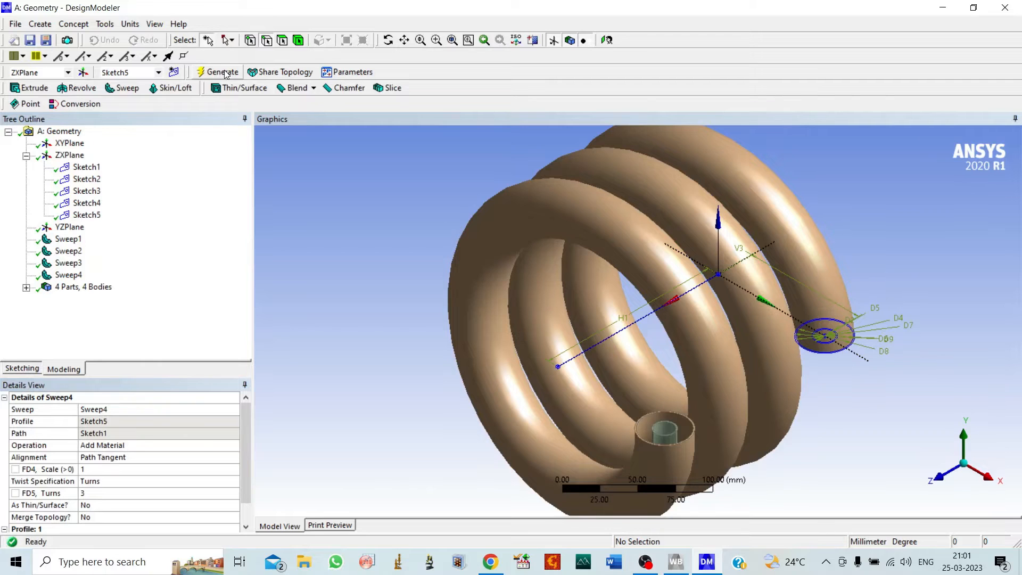
Step: Use the three faces at the coil end in the sketch plane as the extrude geometry and generate the 200 mm extrusion
scroll(424, 210, "down", 2)
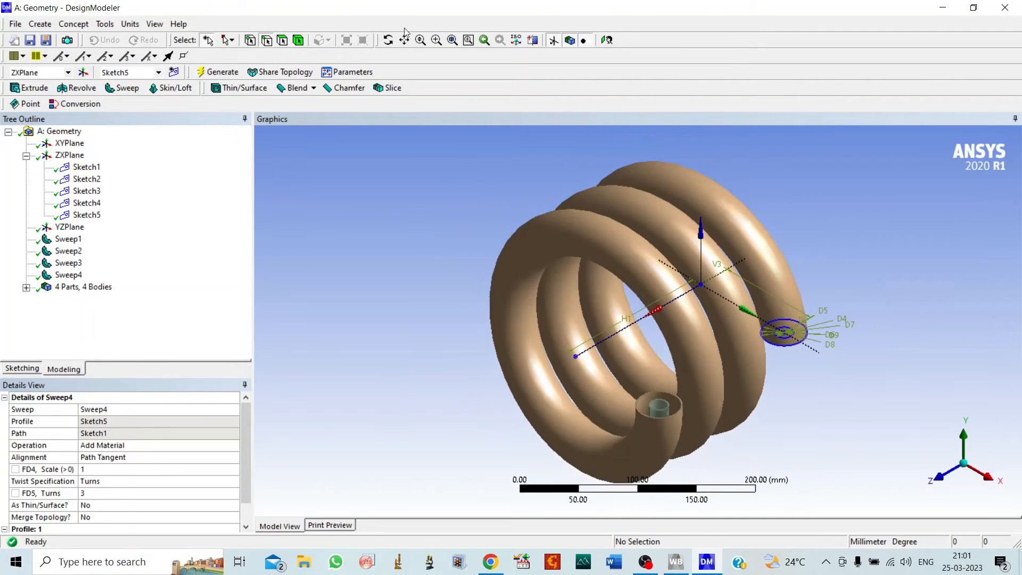
left_click(388, 41)
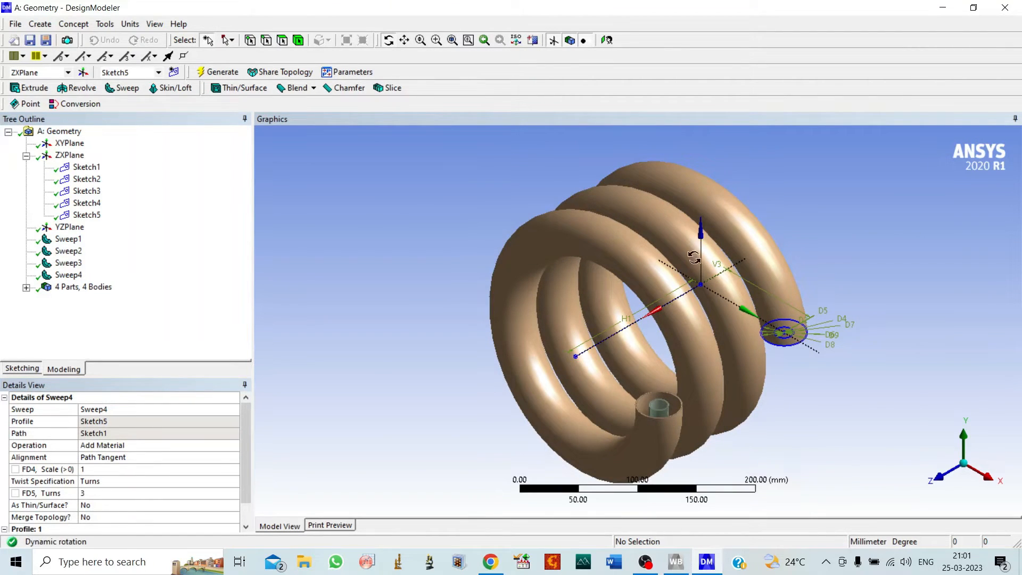
left_click_drag(737, 235, 393, 266)
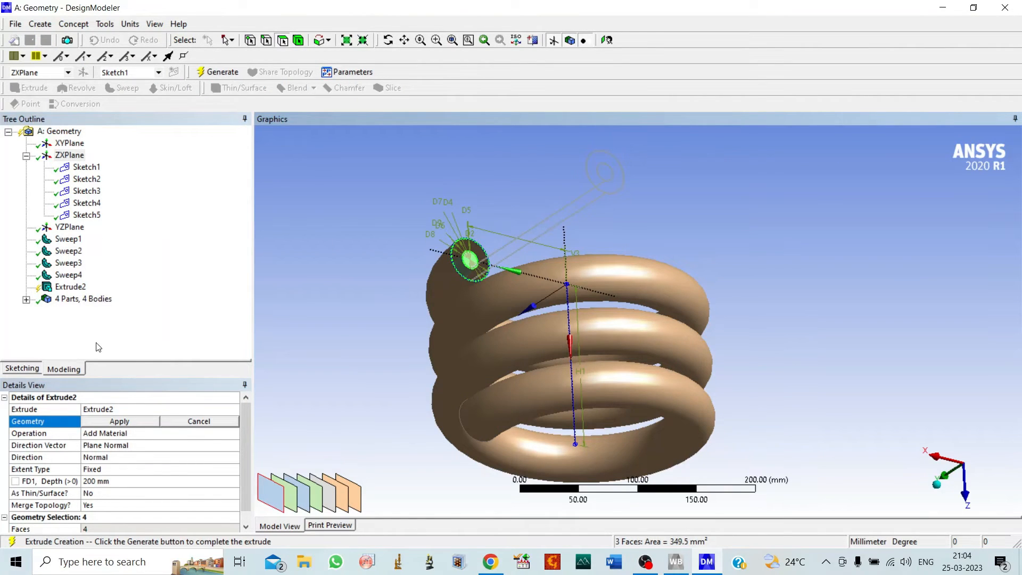
left_click(114, 422)
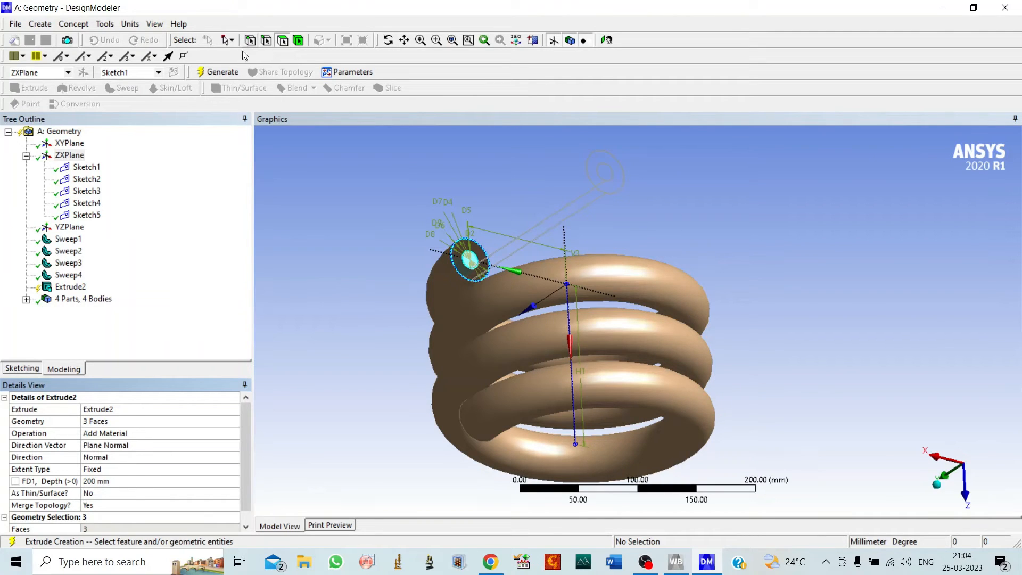
left_click(226, 78)
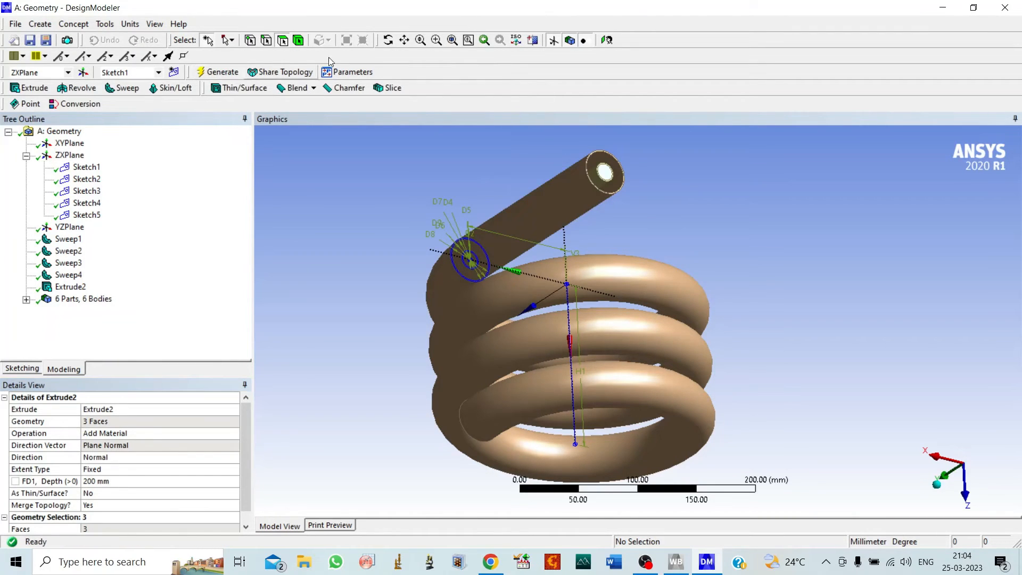
Step: Start a new Extrude feature using the face and three circular edges at the coil's open upper end as its geometry
left_click(389, 41)
left_click_drag(395, 248, 495, 244)
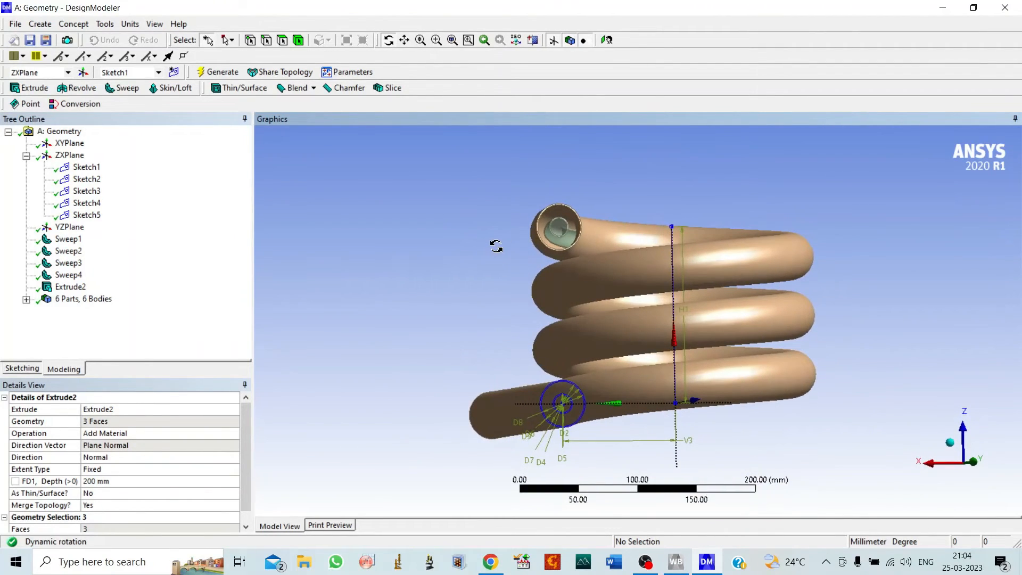
left_click(282, 41)
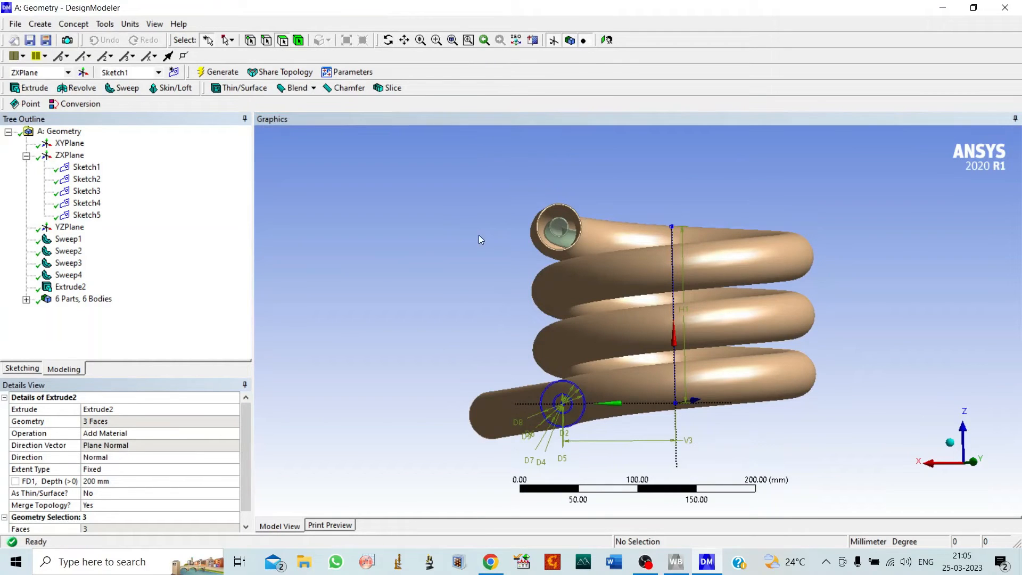
left_click(568, 225)
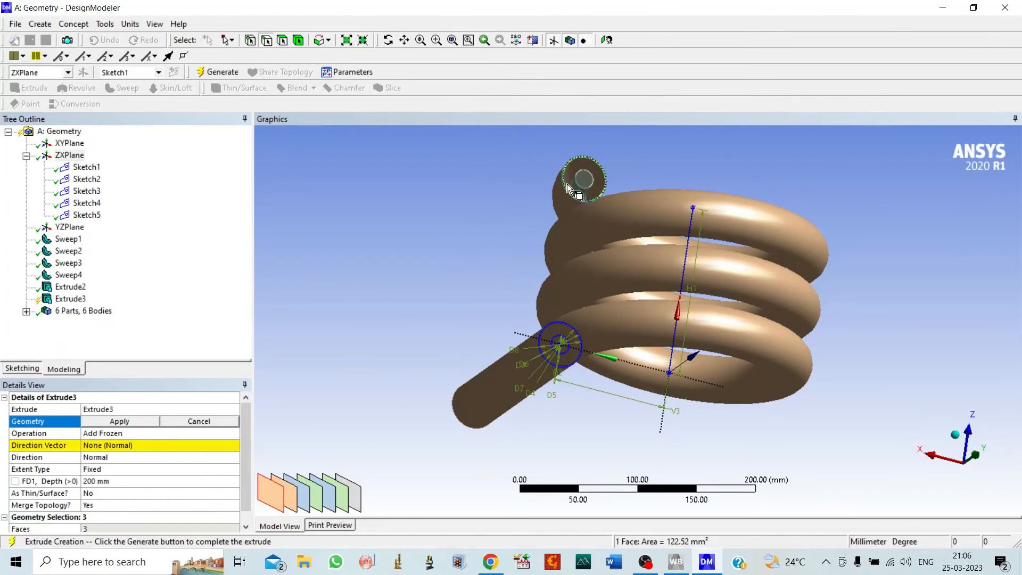
left_click(592, 188, "ctrl")
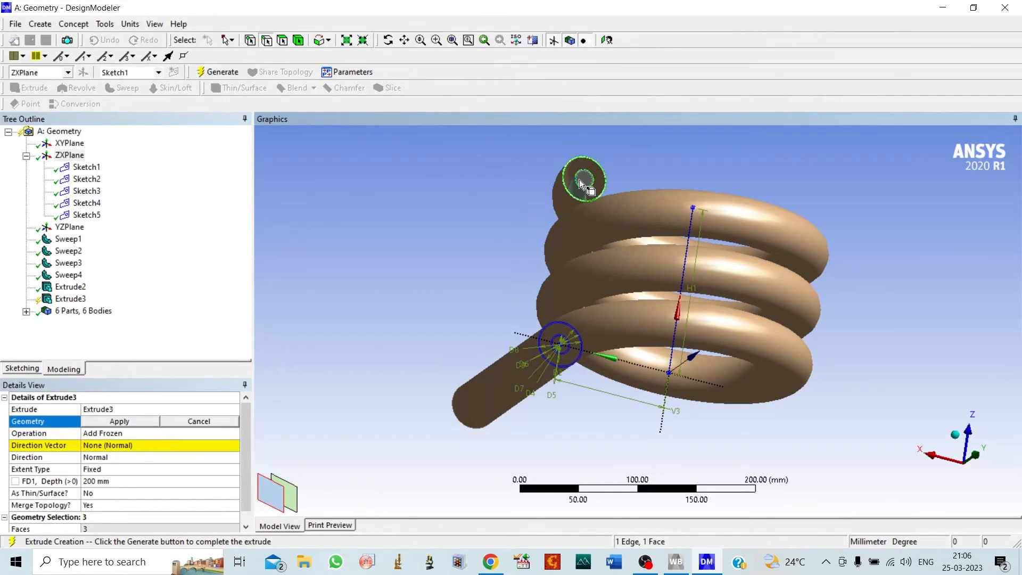
left_click(579, 180, "ctrl")
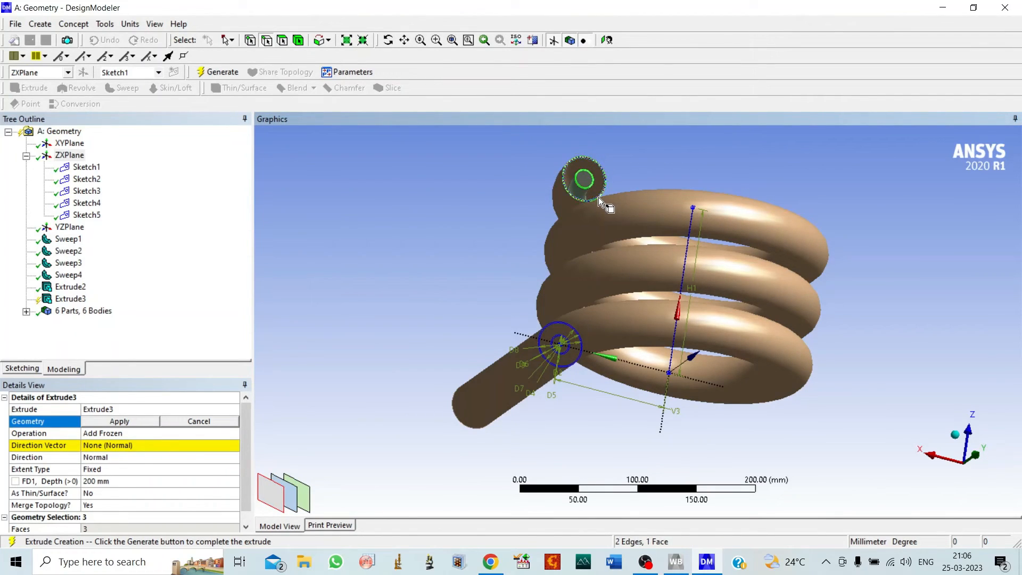
left_click(598, 197, "ctrl")
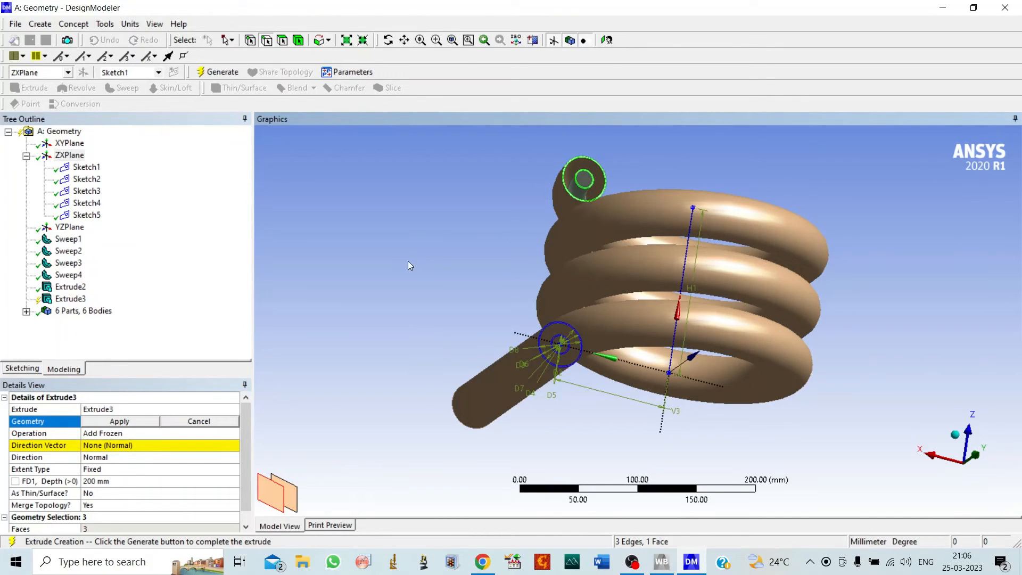
left_click(109, 422)
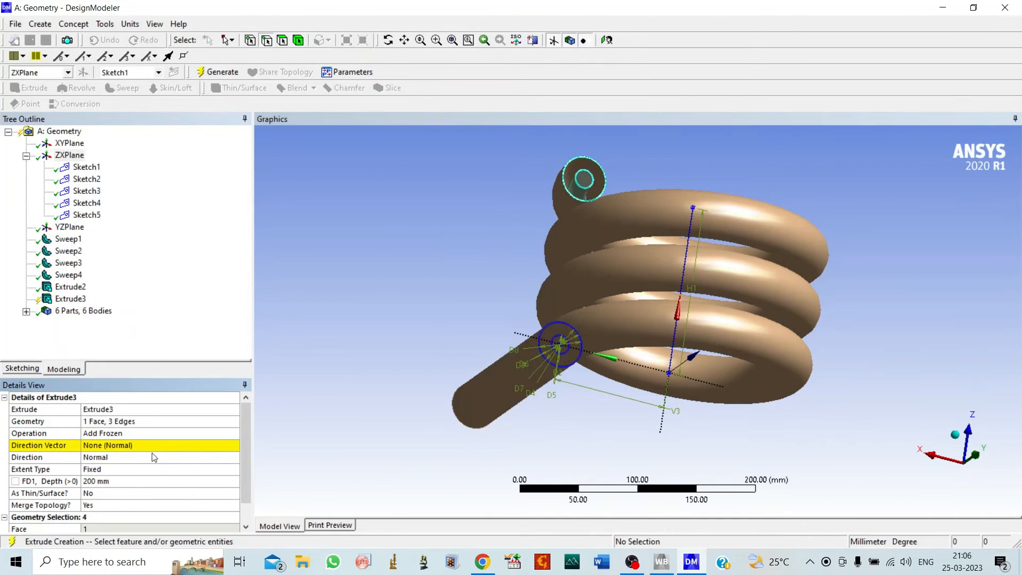
Step: Set the extrude's direction vector to the ZXPlane normal and generate the 200 mm Add Frozen extrusion
left_click(105, 446)
left_click(68, 72)
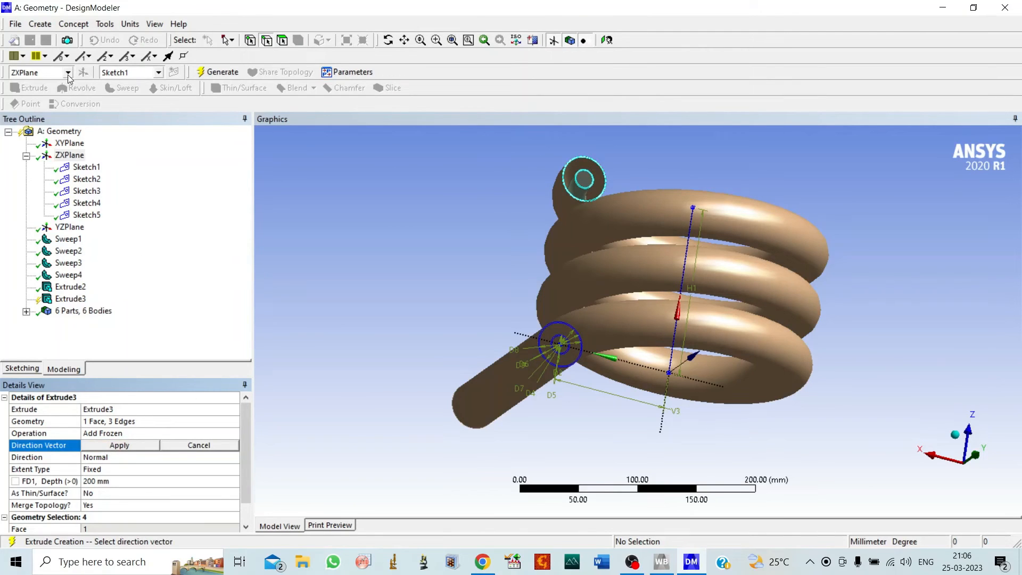
left_click(47, 98)
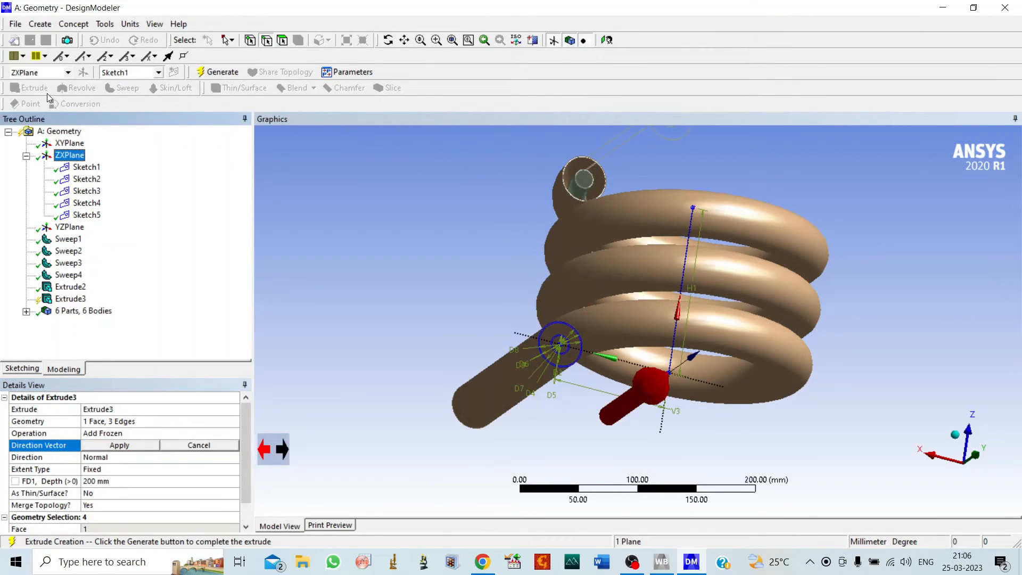
left_click(388, 40)
left_click_drag(399, 210, 312, 394)
left_click(117, 446)
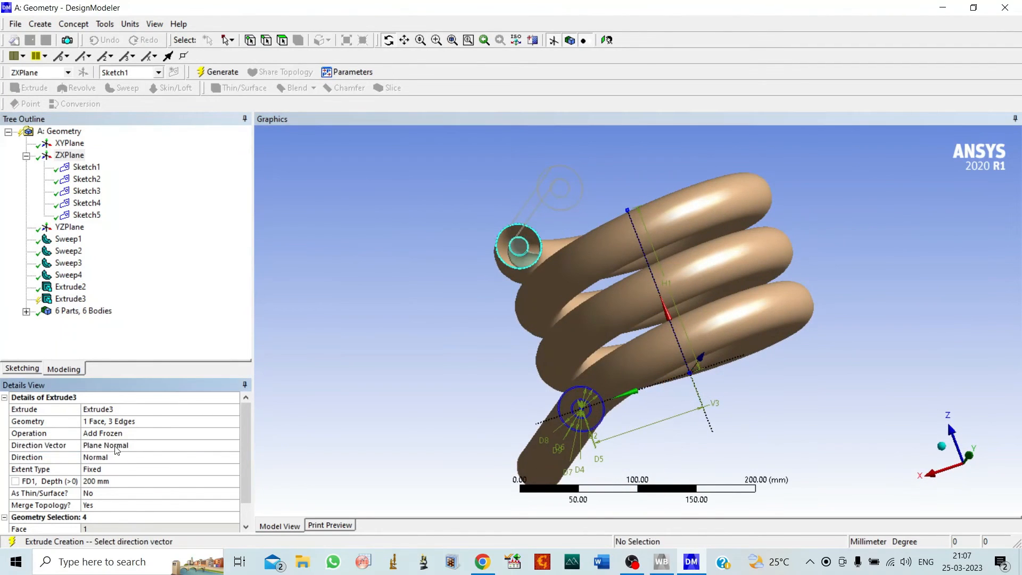
left_click(222, 76)
Step: Change the operation of the upper end's extrusion to Add Material and regenerate it
left_click(388, 40)
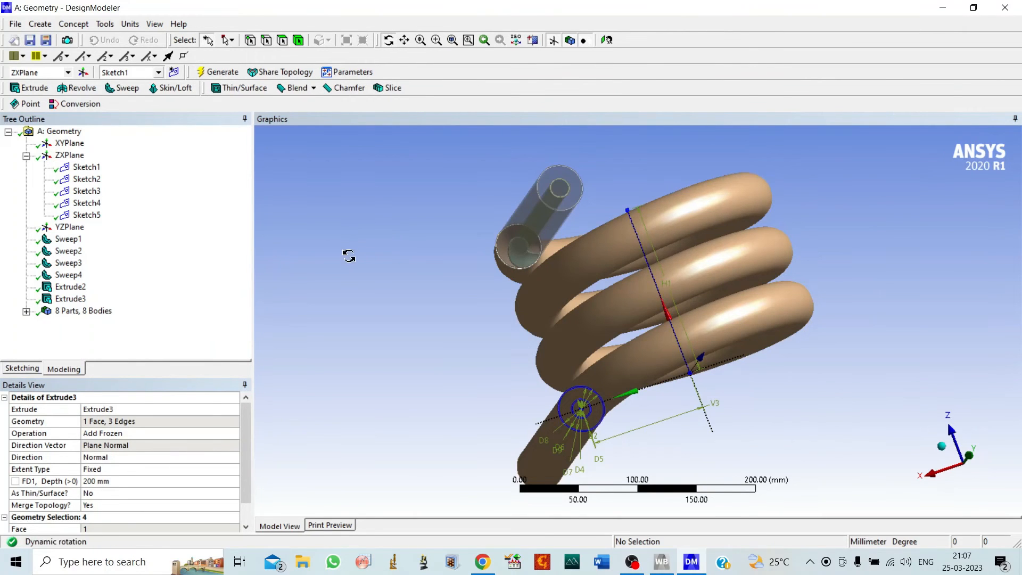
left_click_drag(346, 255, 540, 160)
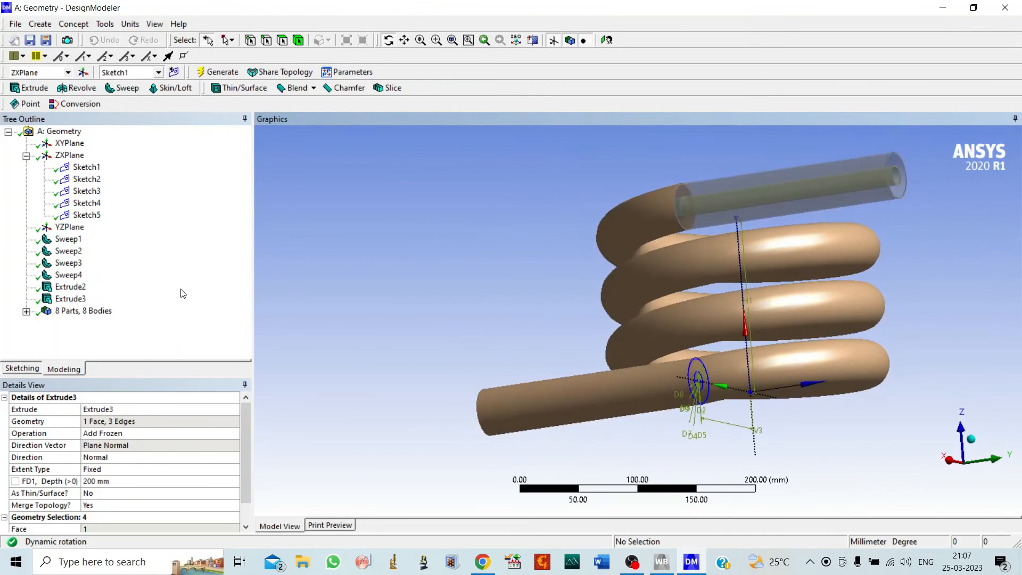
left_click(234, 435)
left_click(233, 434)
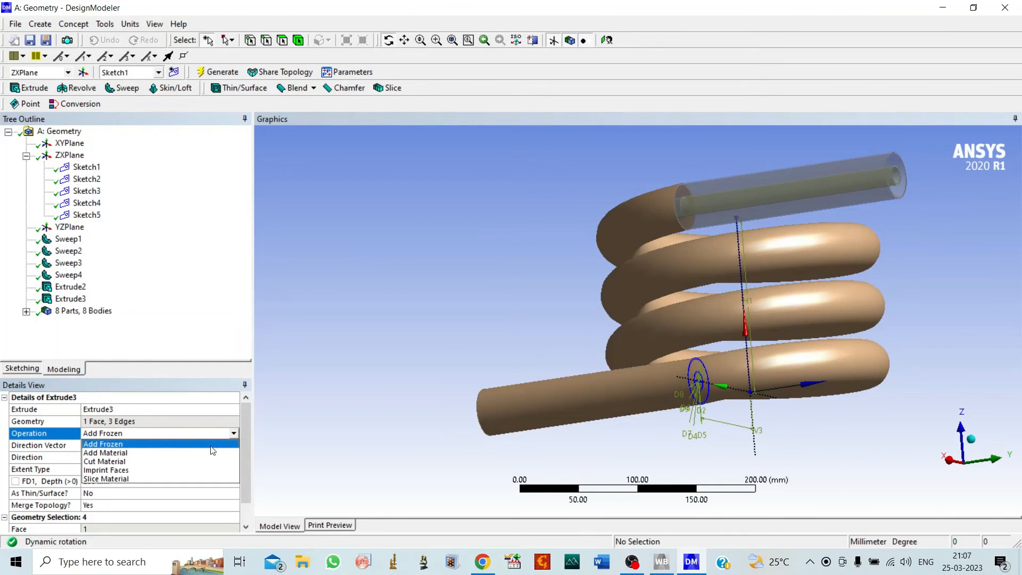
left_click(136, 458)
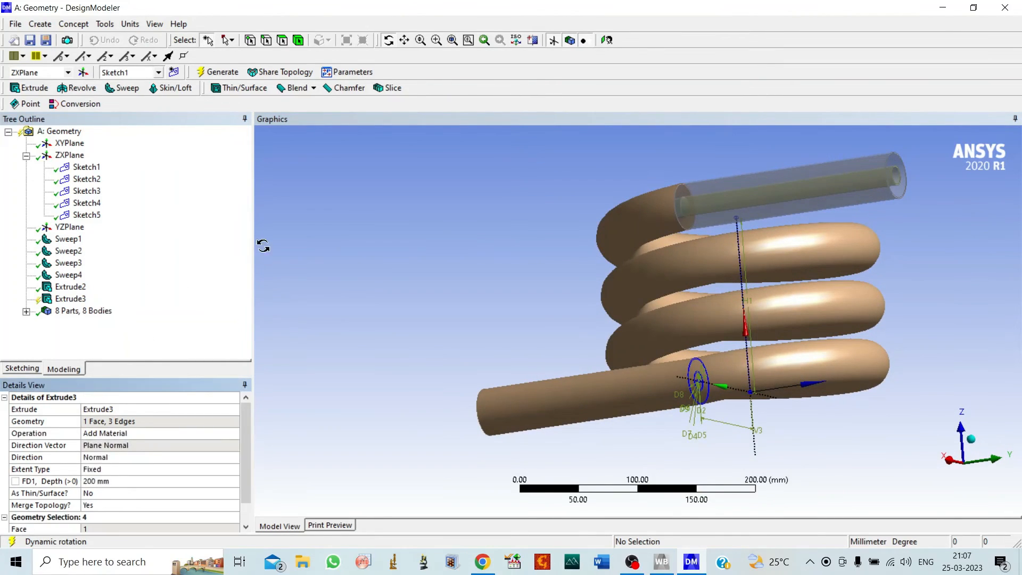
left_click(222, 73)
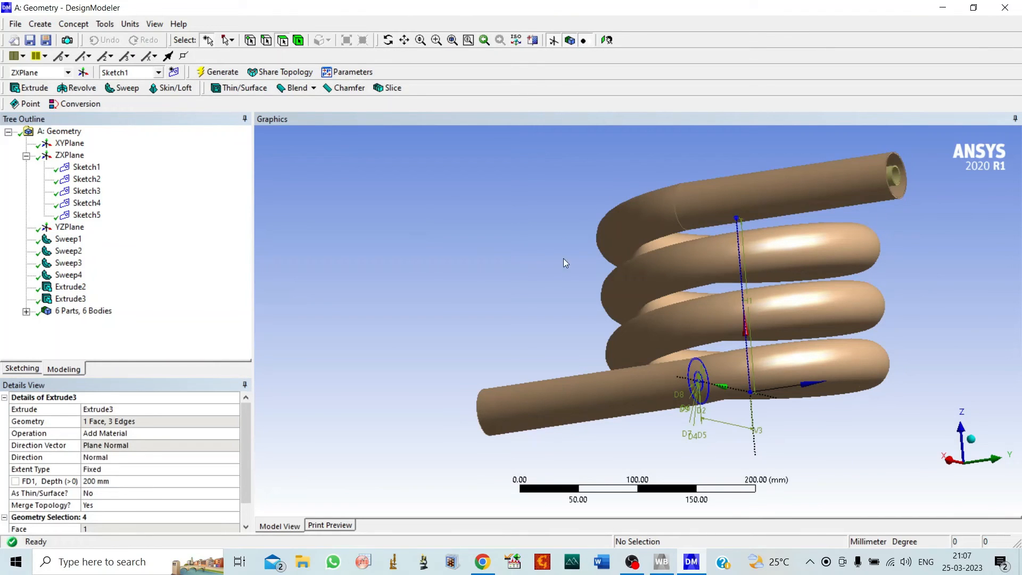
left_click(388, 40)
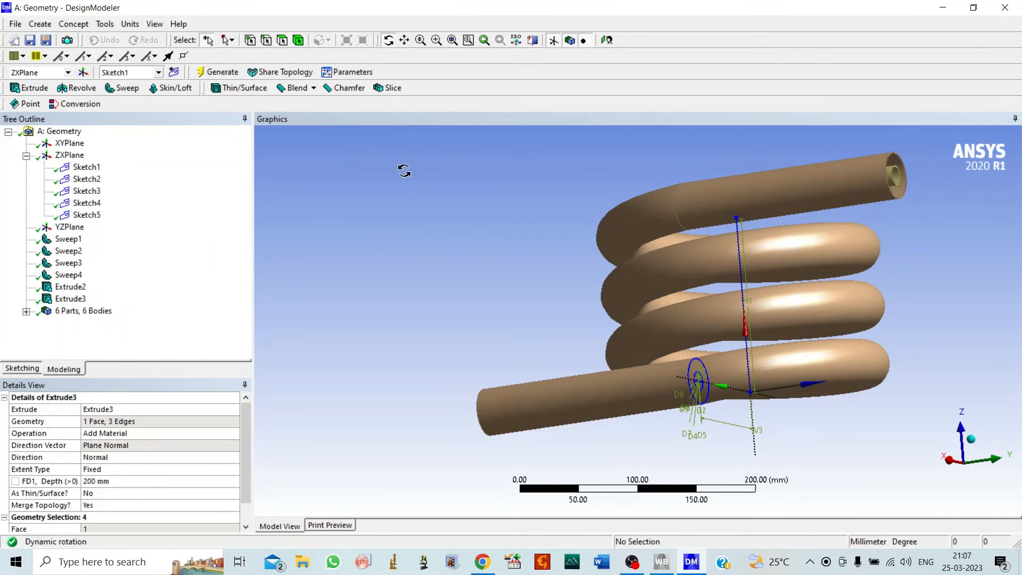
left_click_drag(404, 171, 561, 190)
left_click_drag(444, 220, 383, 212)
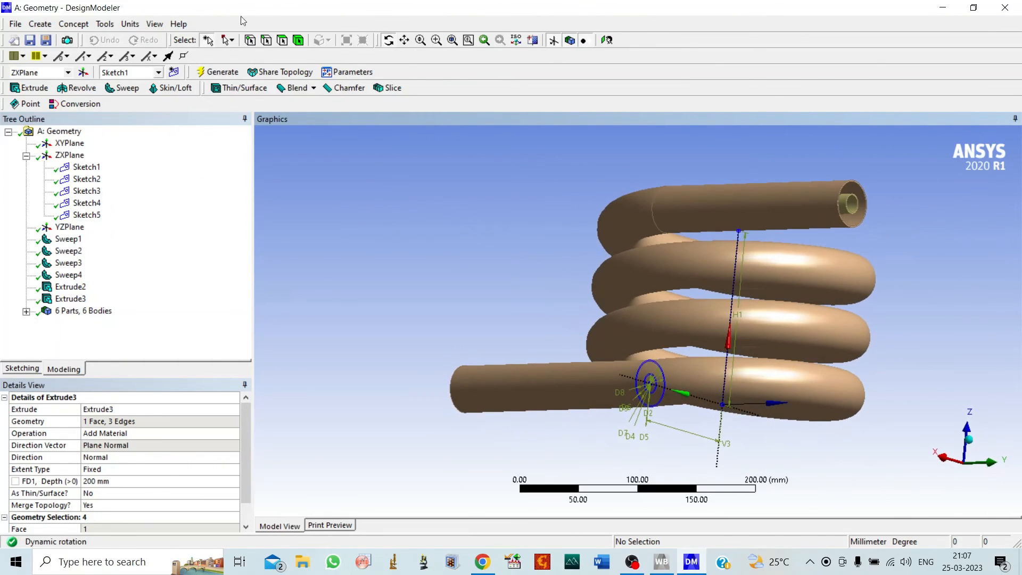
Step: Create a Boolean feature with the Unite operation, using all six solid bodies as tool bodies, and generate it
left_click(300, 38)
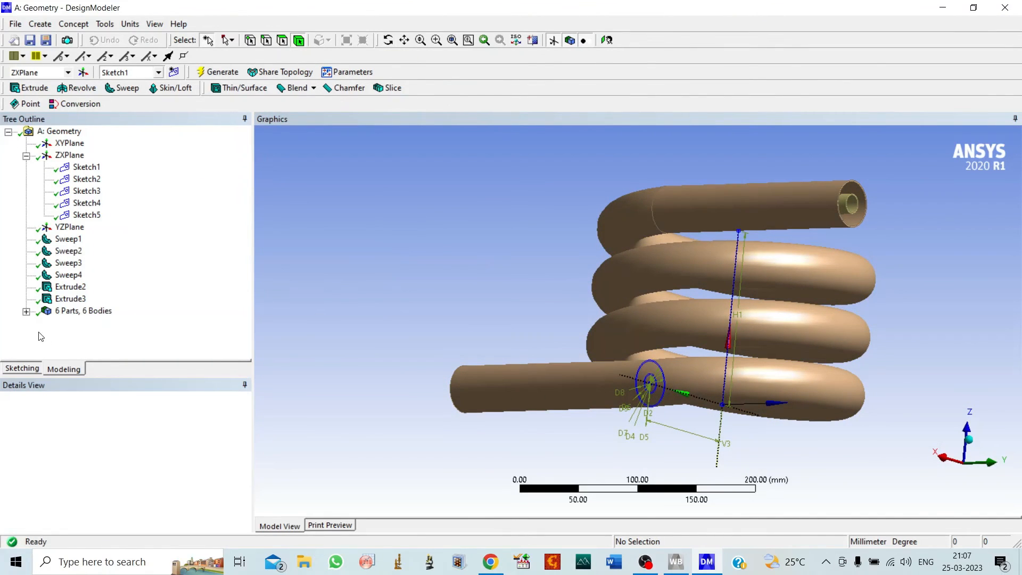
left_click(26, 312)
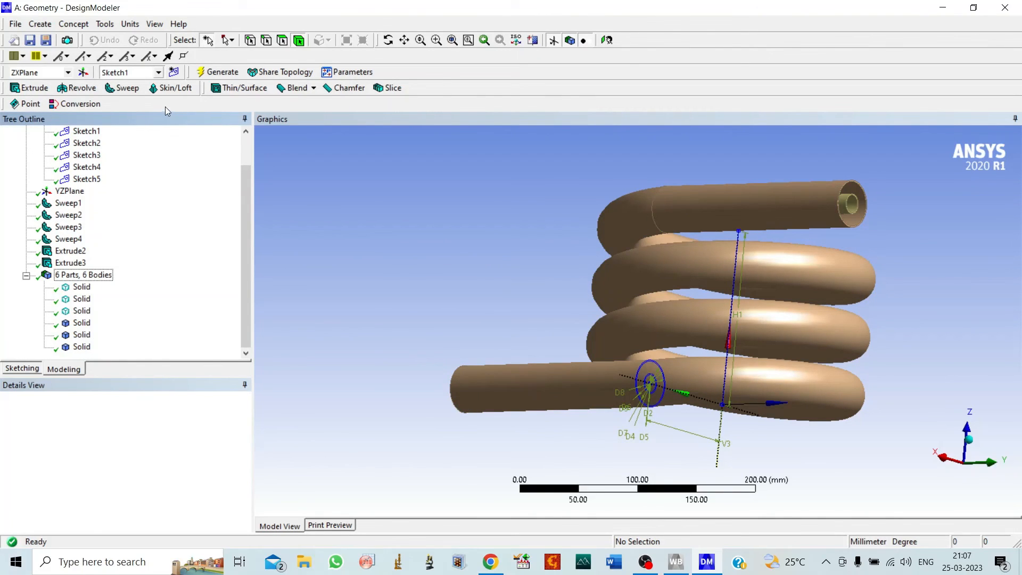
left_click(40, 24)
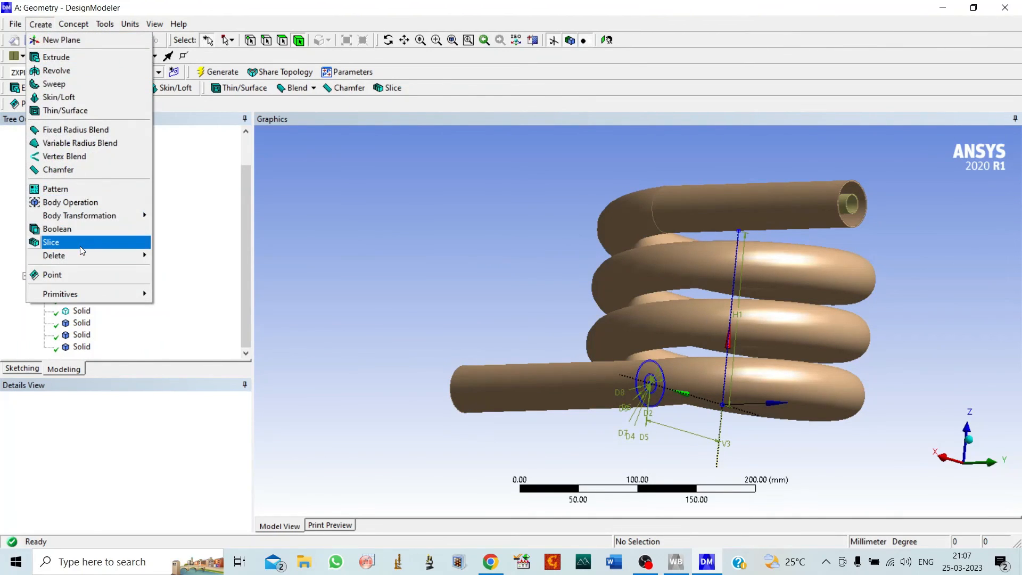
left_click(91, 228)
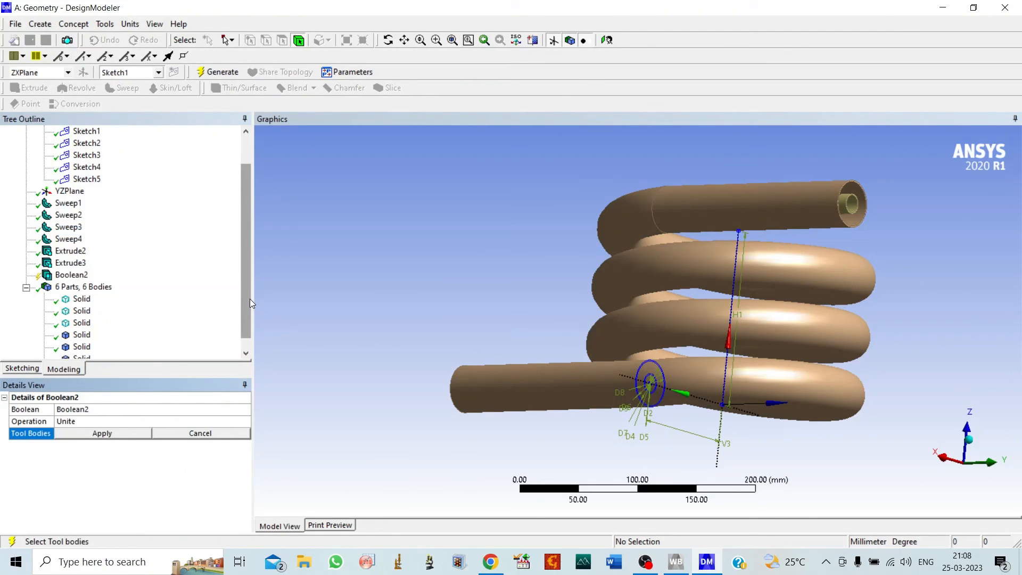
left_click_drag(250, 299, 243, 305)
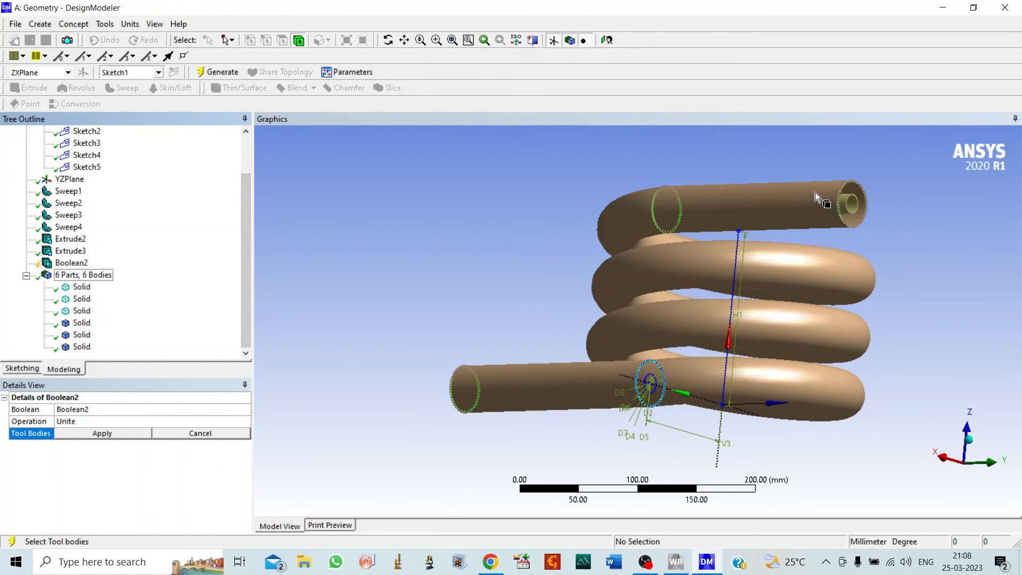
left_click(855, 198)
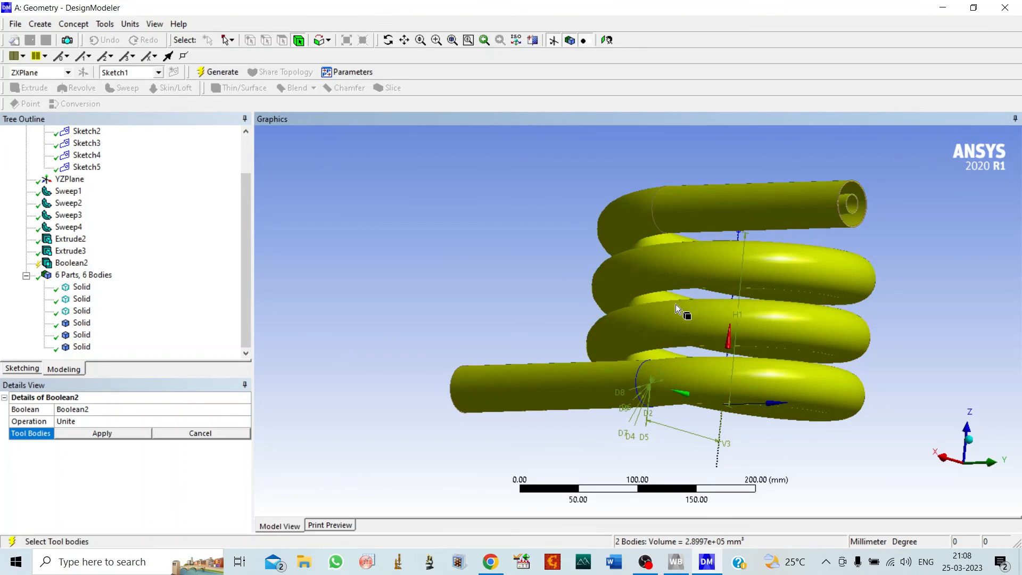
left_click(80, 288)
left_click(82, 299, "ctrl")
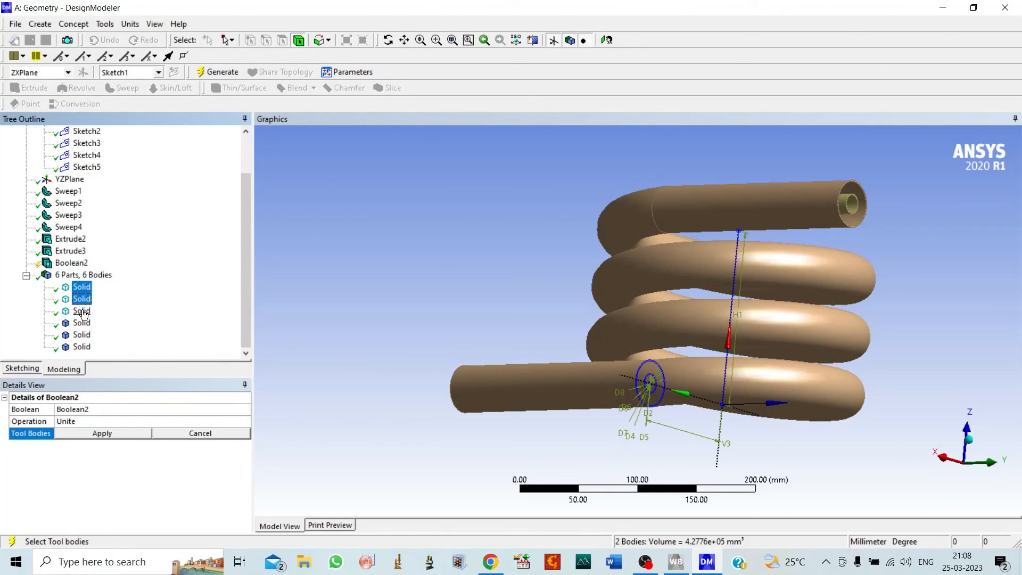
left_click(82, 311, "ctrl")
left_click(85, 335, "ctrl")
left_click(82, 347, "ctrl")
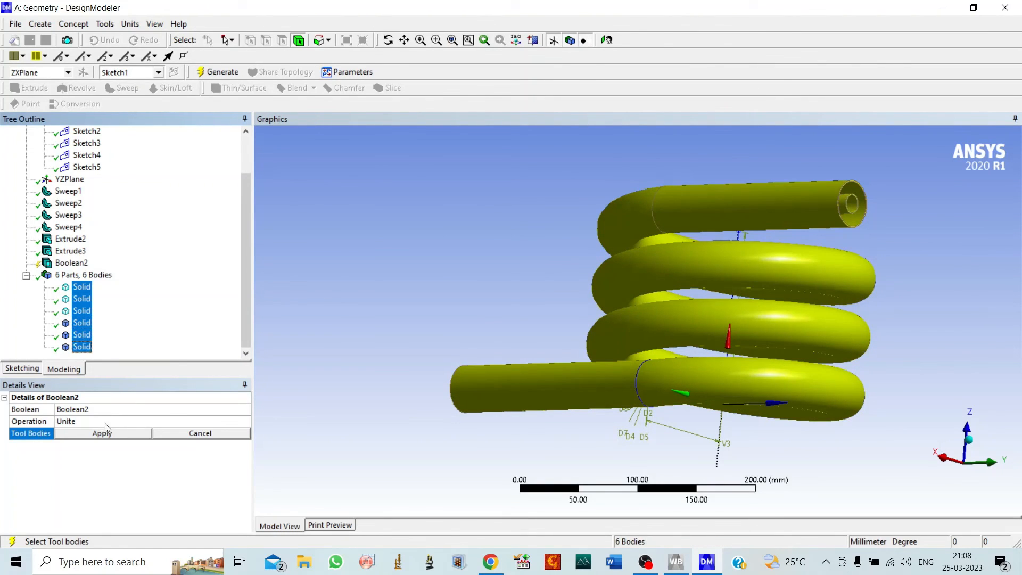
left_click(103, 433)
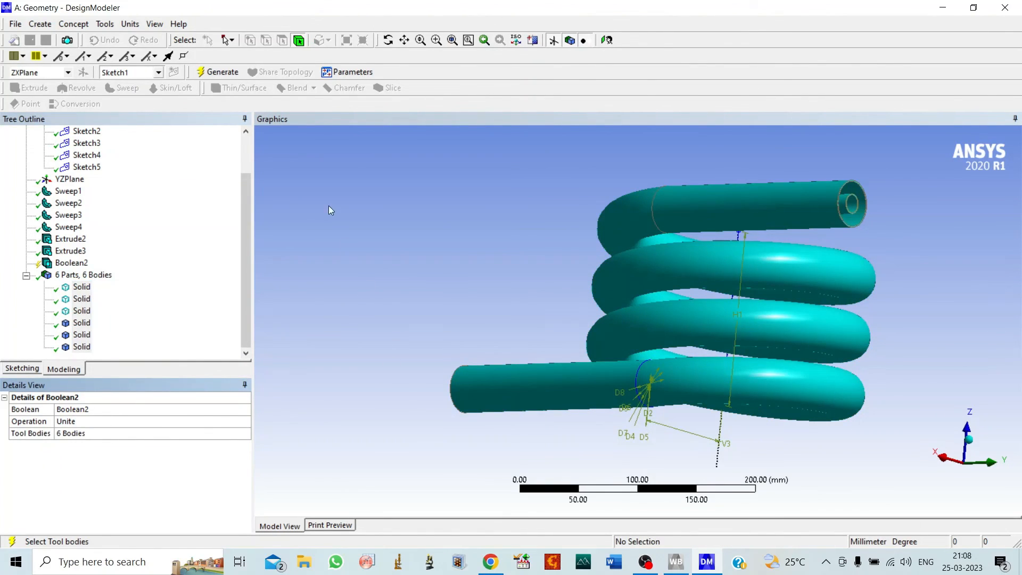
left_click(221, 75)
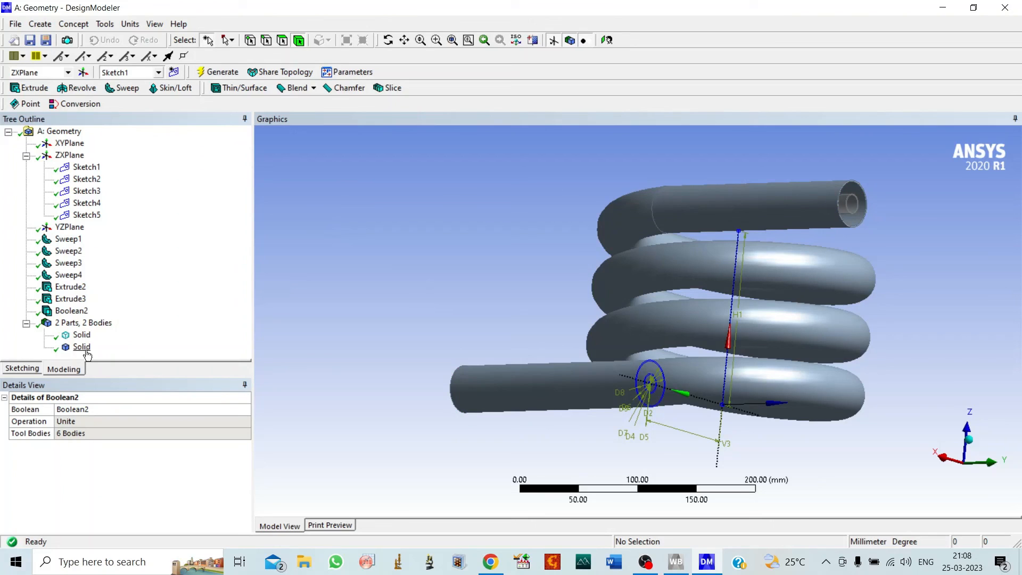
Step: Turn off the plane display to hide the axes and sketch dimensions around the united coil
left_click(389, 40)
left_click_drag(429, 243, 479, 218)
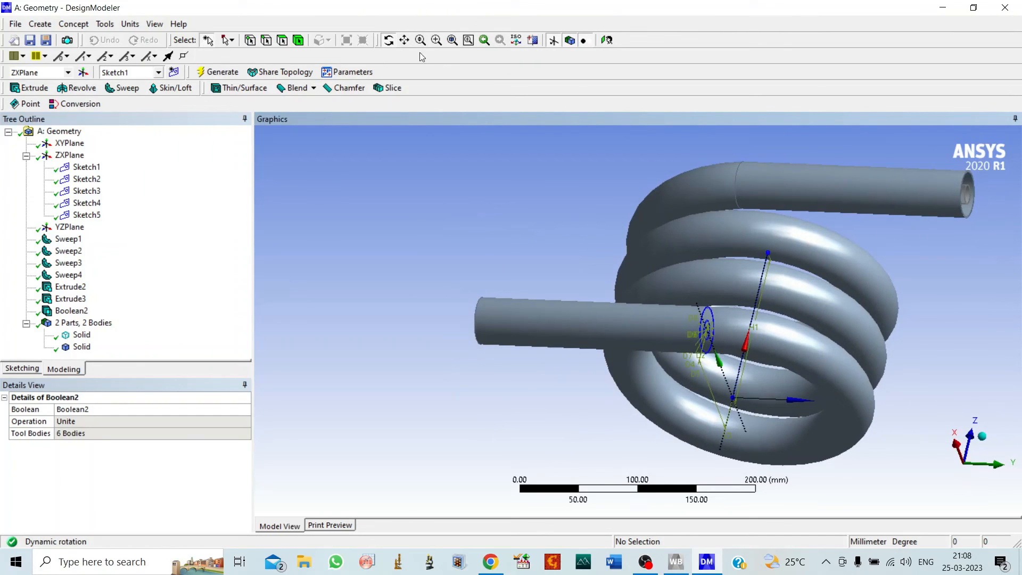
left_click(553, 40)
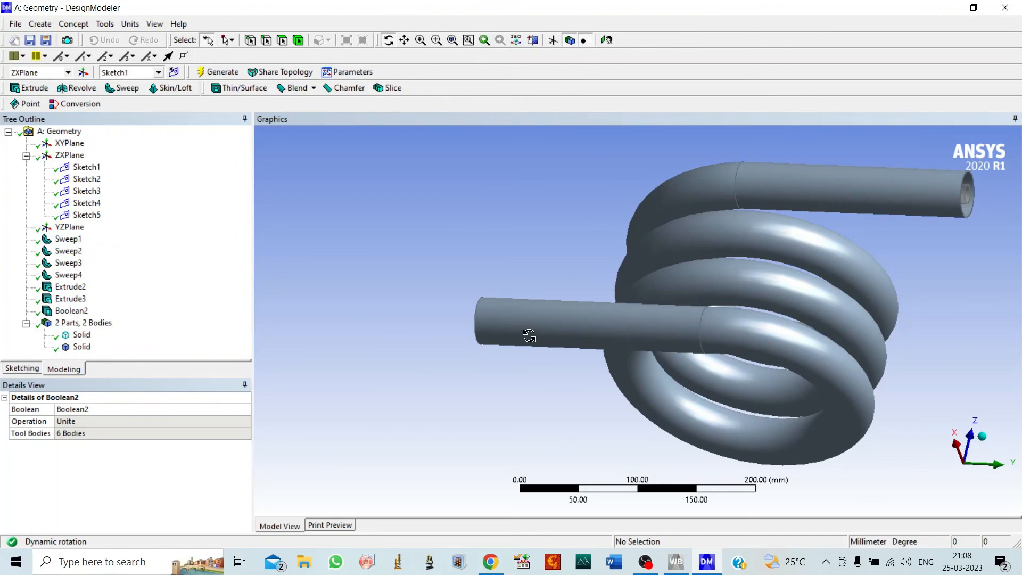